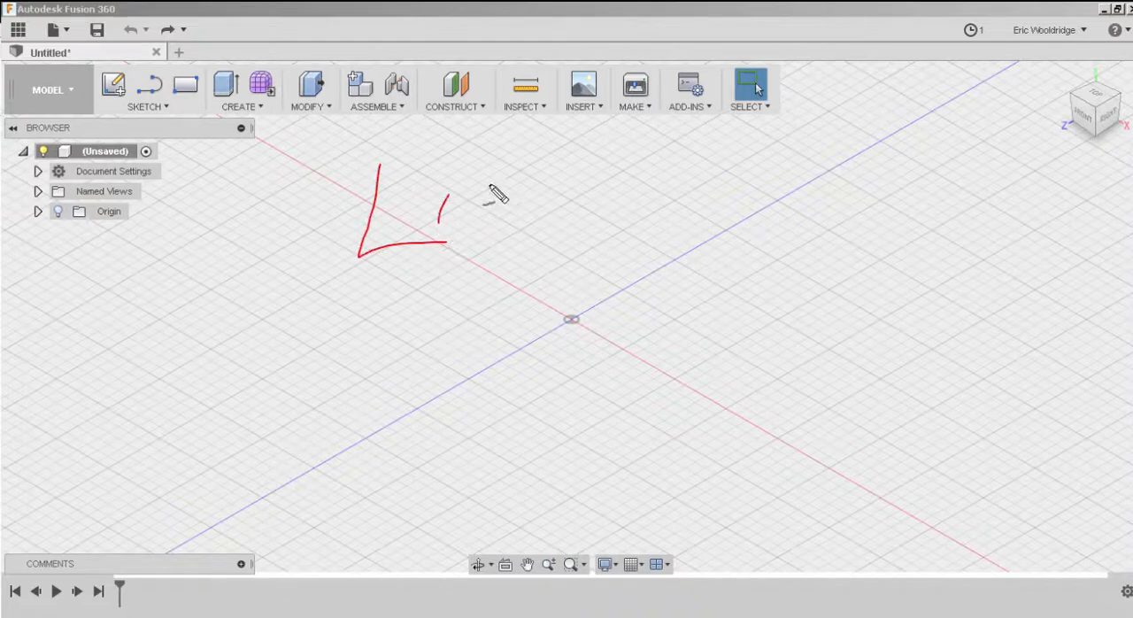
left_click_drag(465, 174, 455, 181)
mouse_move(536, 162)
left_mouse_down()
mouse_move(533, 227)
mouse_move(585, 162)
left_mouse_up()
mouse_move(528, 192)
left_mouse_down()
mouse_move(662, 166)
mouse_move(623, 217)
left_mouse_up()
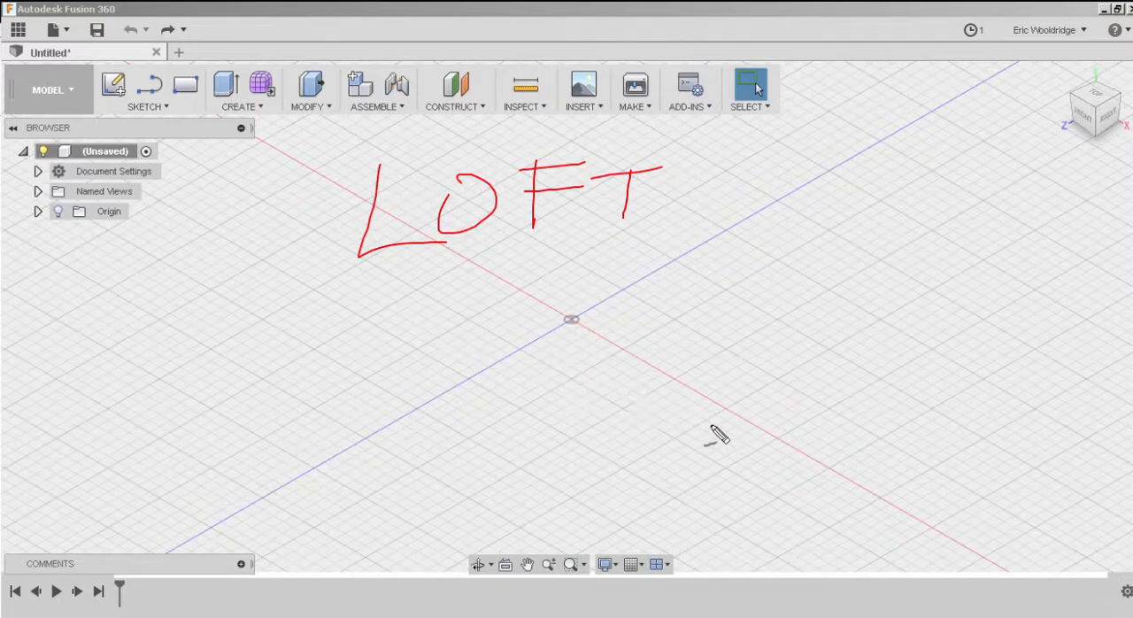
mouse_move(732, 371)
left_mouse_down()
mouse_move(682, 424)
mouse_move(789, 498)
mouse_move(923, 428)
mouse_move(735, 373)
left_mouse_up()
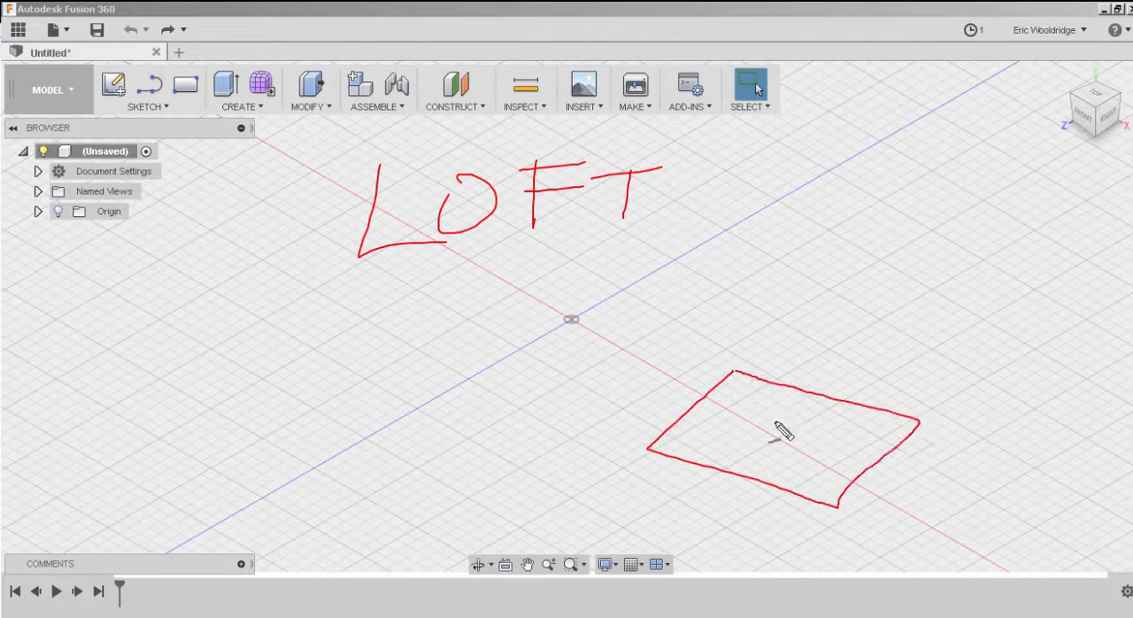
left_click_drag(775, 435, 767, 213)
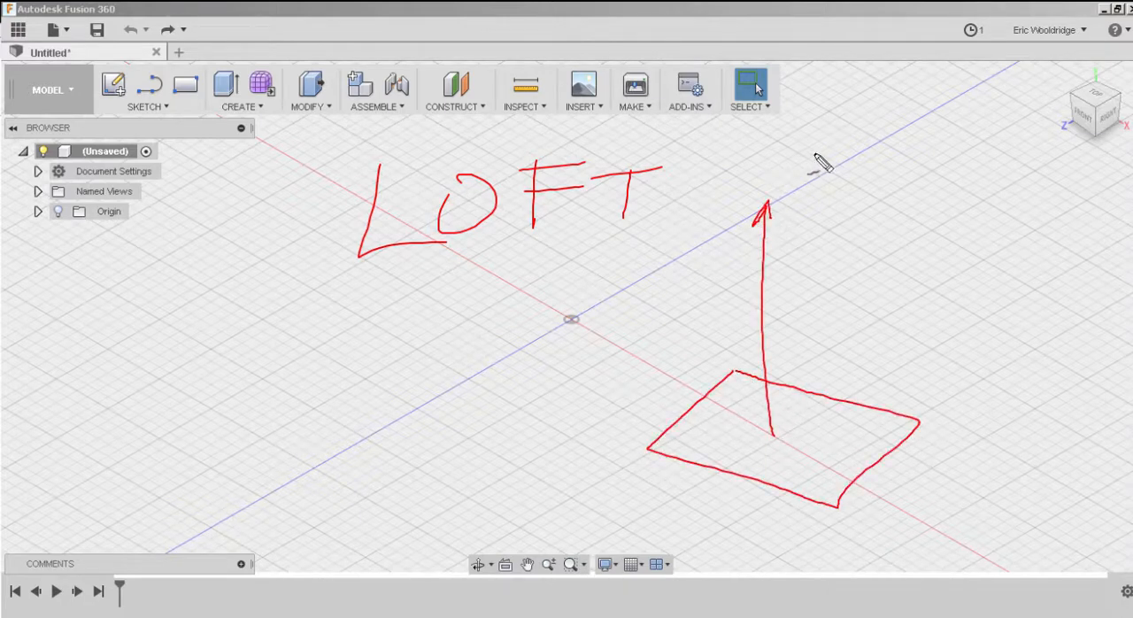
mouse_move(828, 150)
left_mouse_down()
mouse_move(713, 152)
mouse_move(807, 146)
mouse_move(832, 170)
left_mouse_up()
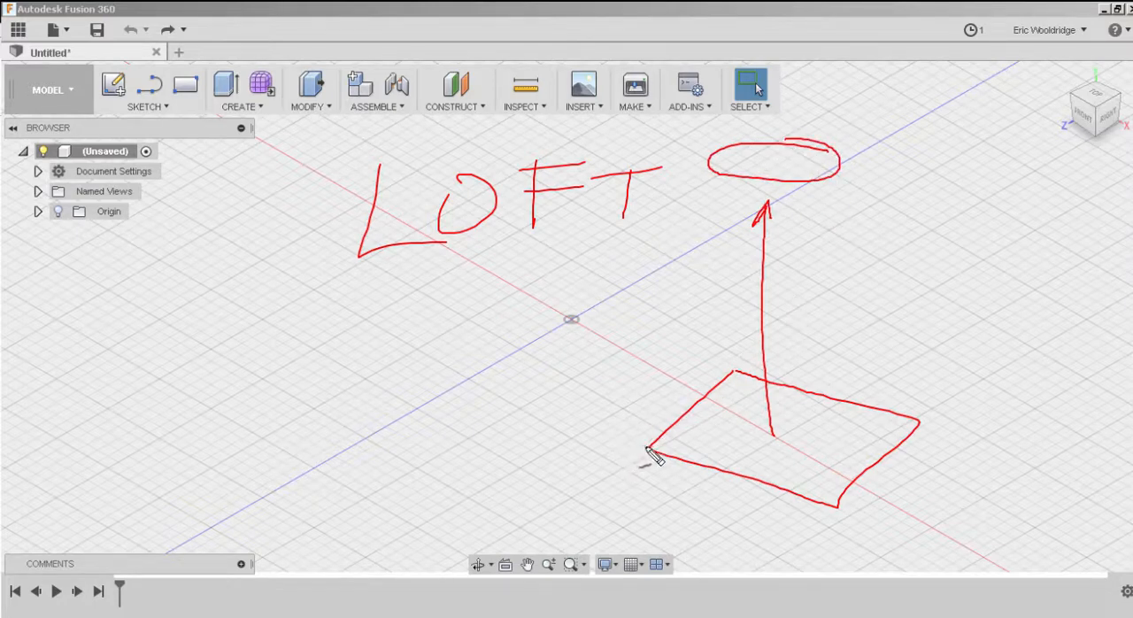
mouse_move(713, 156)
left_mouse_down()
mouse_move(706, 310)
mouse_move(661, 423)
left_mouse_up()
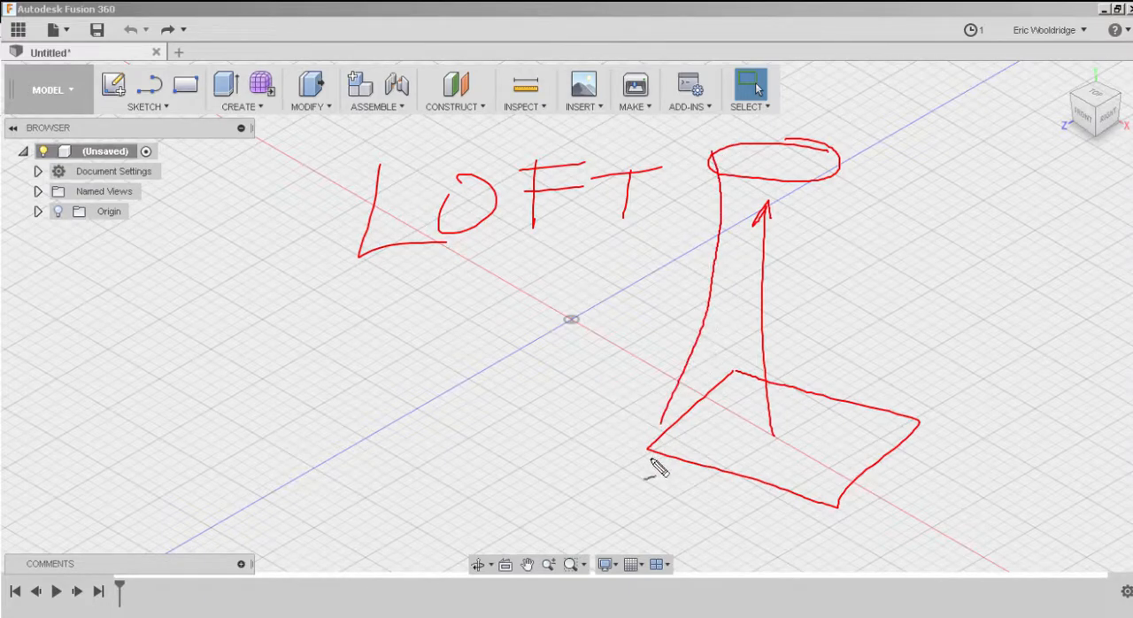
mouse_move(807, 182)
left_mouse_down()
mouse_move(796, 244)
mouse_move(828, 515)
left_mouse_up()
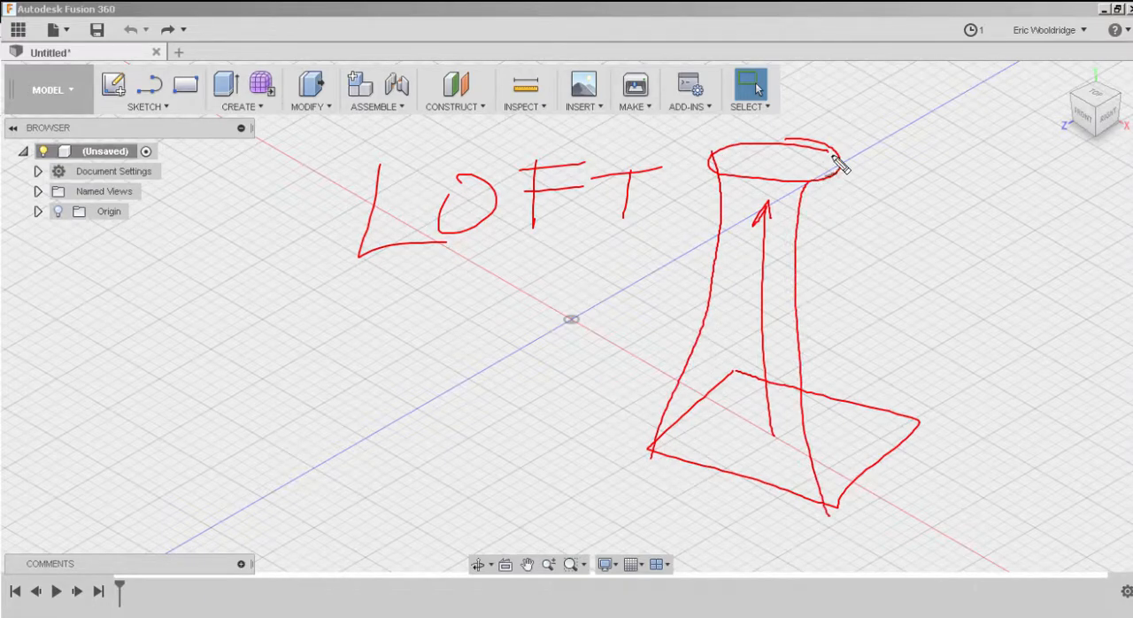
left_click_drag(838, 160, 918, 423)
left_click_drag(722, 150, 741, 311)
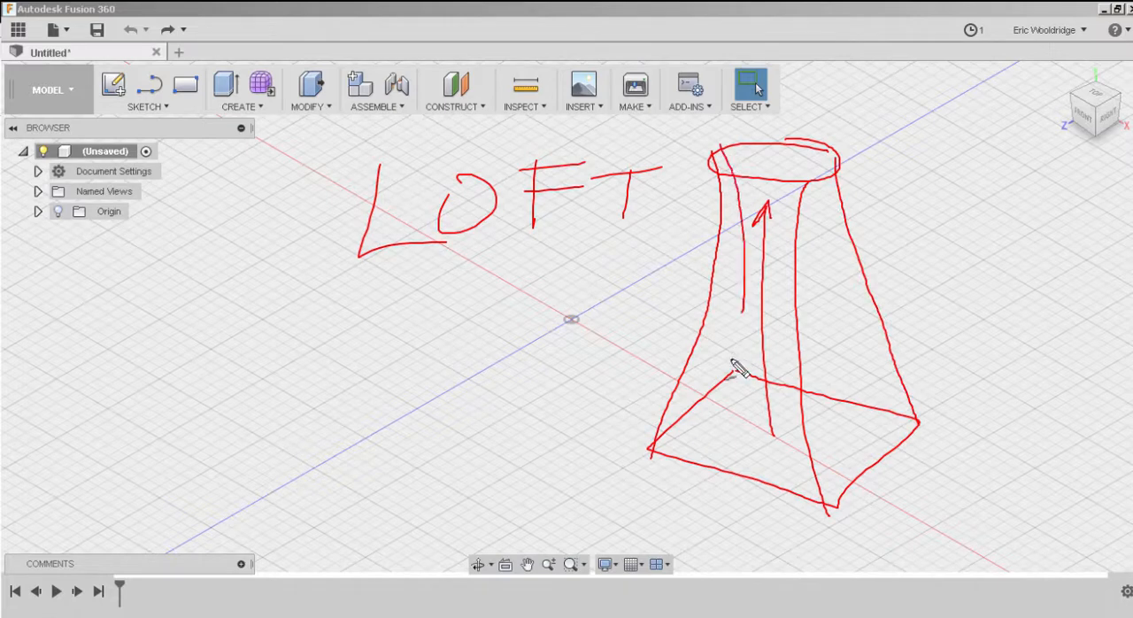
left_click_drag(734, 374, 727, 372)
left_click_drag(1001, 423, 894, 400)
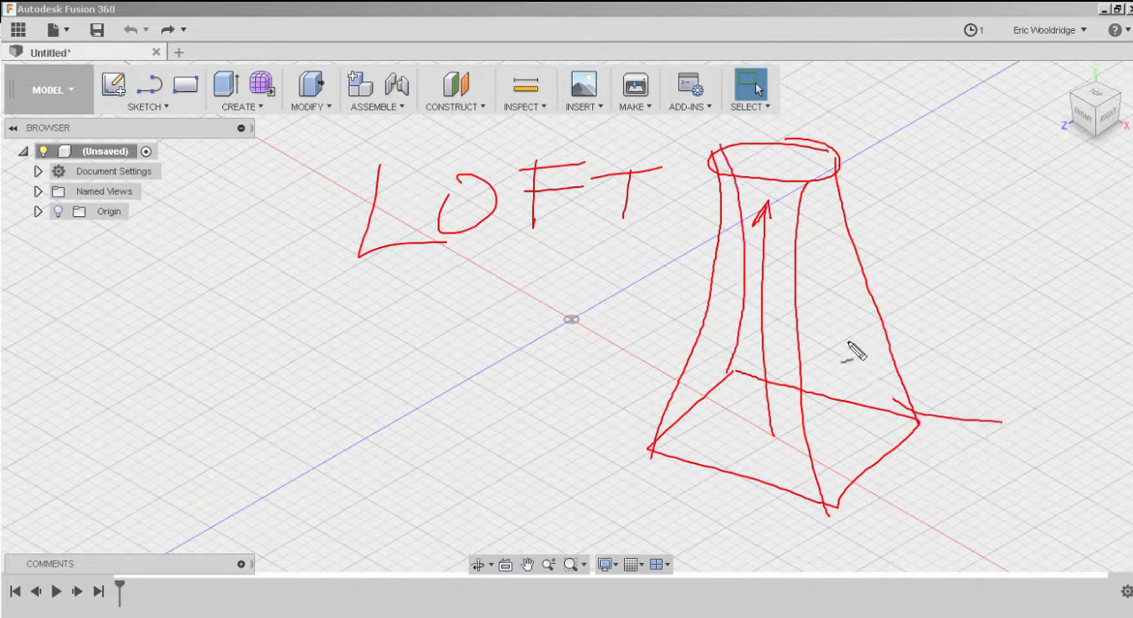
left_click_drag(817, 253, 852, 246)
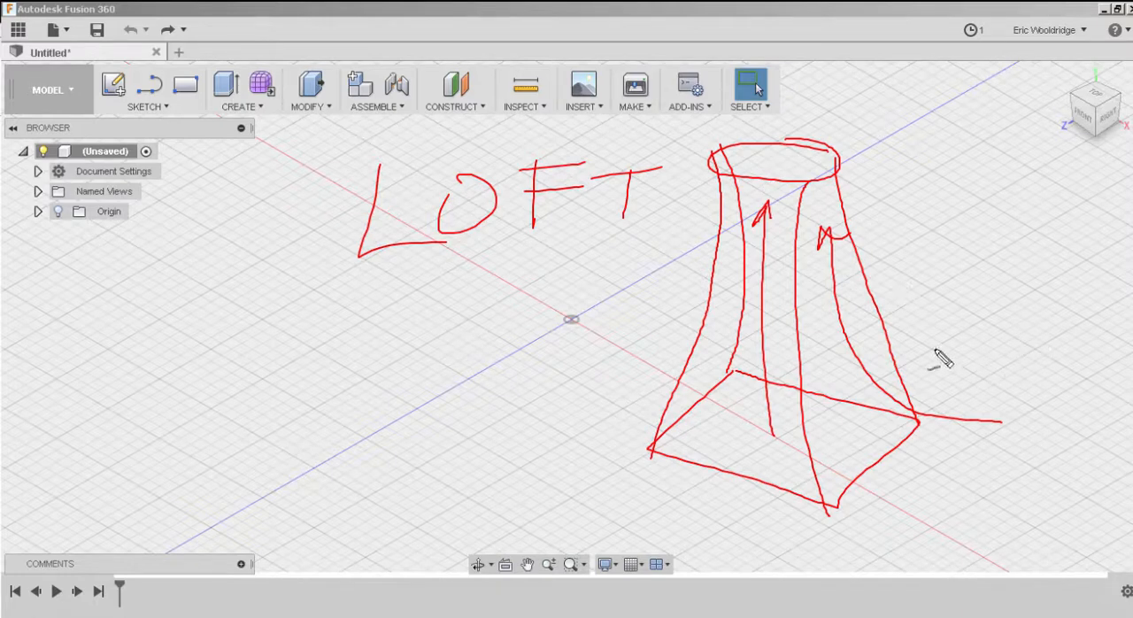
mouse_move(989, 334)
left_mouse_down()
mouse_move(837, 453)
mouse_move(856, 440)
left_mouse_up()
left_click_drag(1009, 315, 1015, 370)
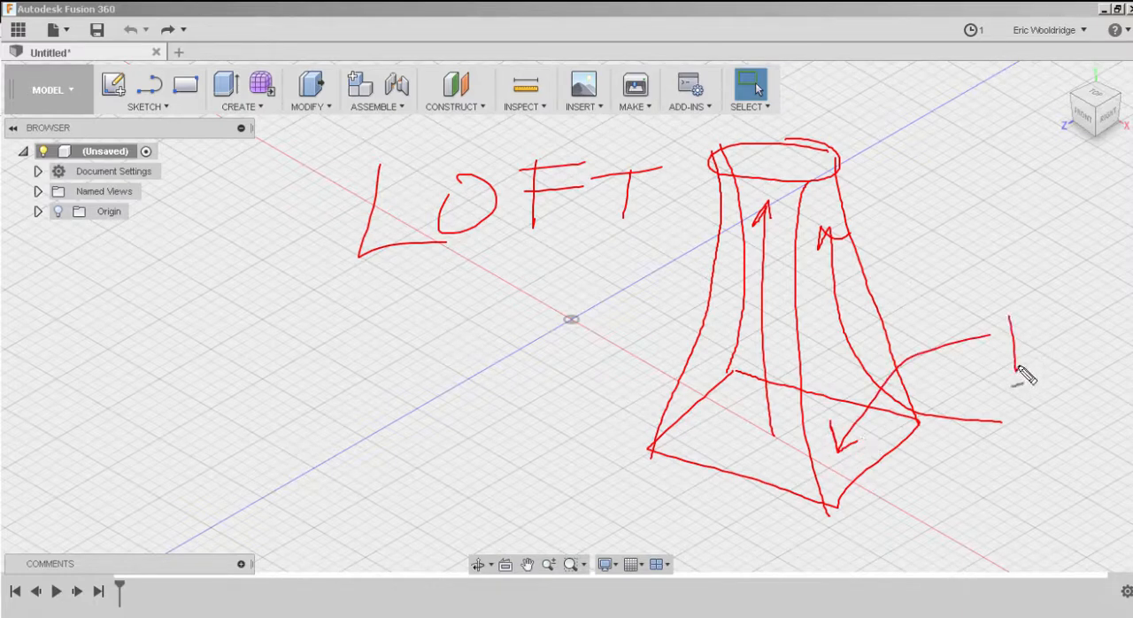
mouse_move(705, 125)
left_mouse_down()
mouse_move(660, 181)
mouse_move(832, 199)
mouse_move(825, 135)
mouse_move(708, 124)
left_mouse_up()
mouse_move(885, 174)
left_mouse_down()
mouse_move(936, 226)
mouse_move(1000, 239)
left_mouse_up()
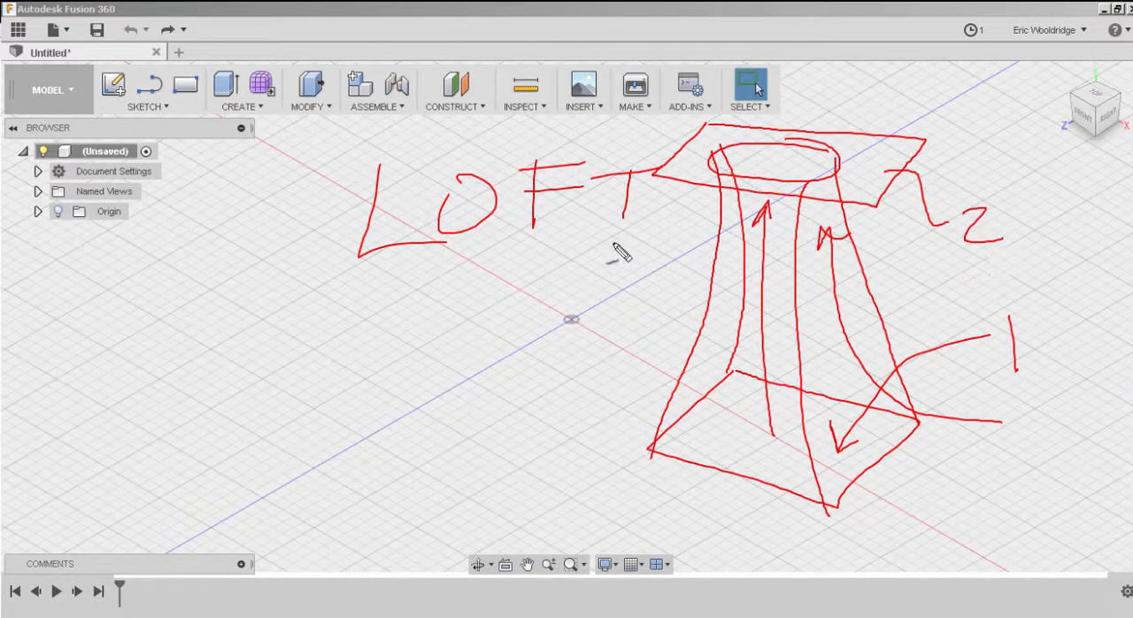
left_click_drag(653, 205, 518, 255)
left_click_drag(641, 445, 552, 498)
left_click_drag(574, 250, 622, 468)
left_click_drag(607, 435, 637, 442)
left_click_drag(559, 270, 591, 251)
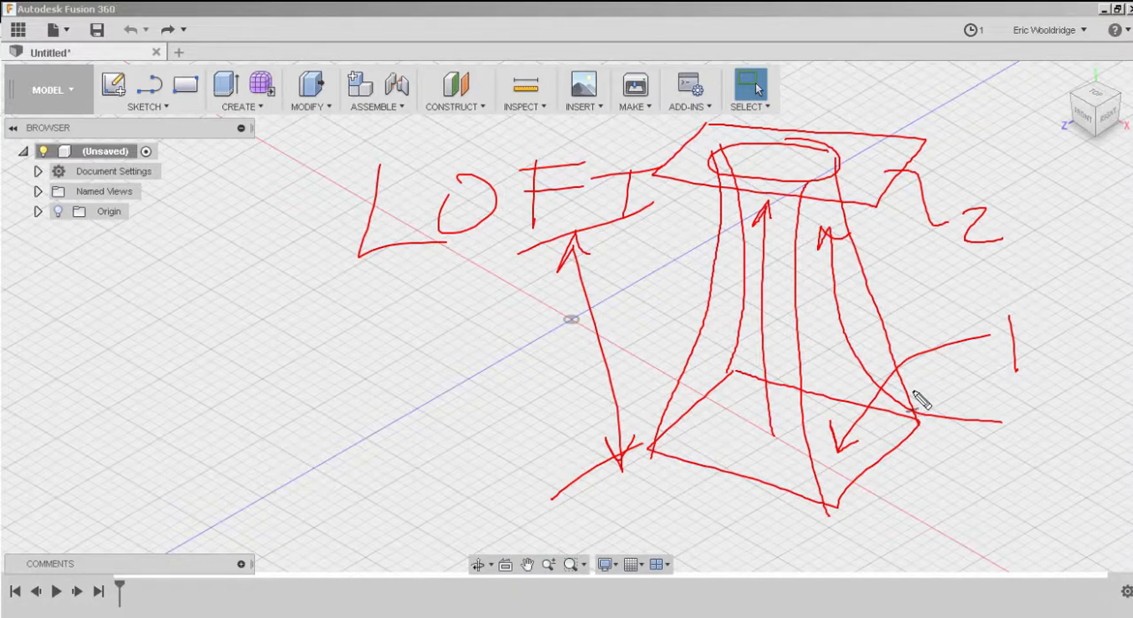
mouse_move(341, 355)
left_mouse_down()
mouse_move(245, 429)
mouse_move(475, 377)
mouse_move(338, 348)
left_mouse_up()
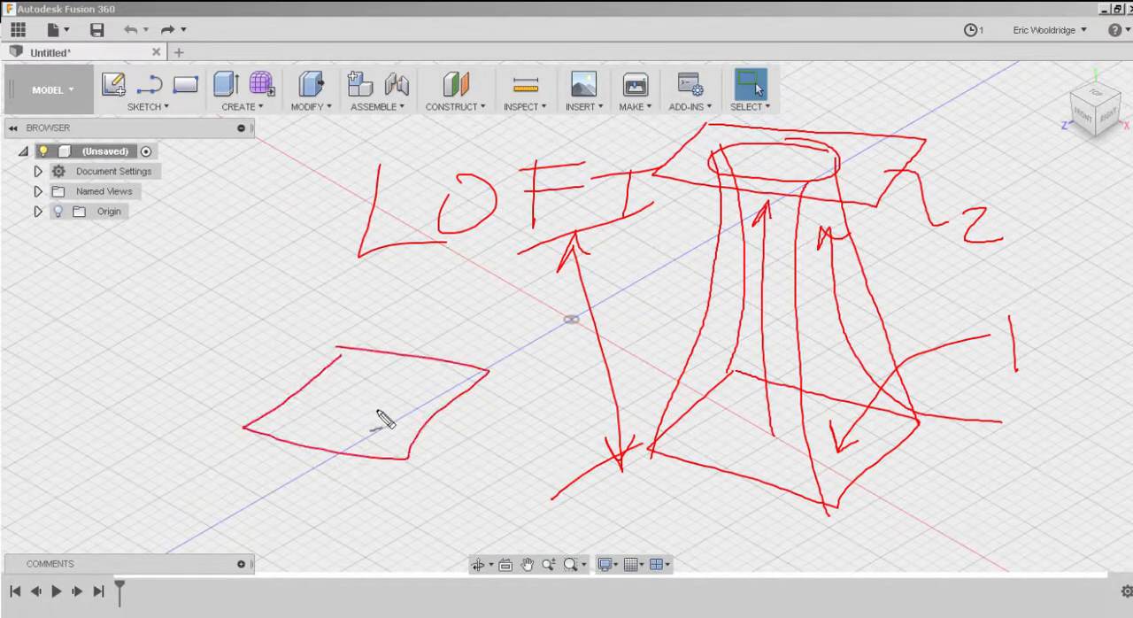
left_click_drag(392, 384, 394, 384)
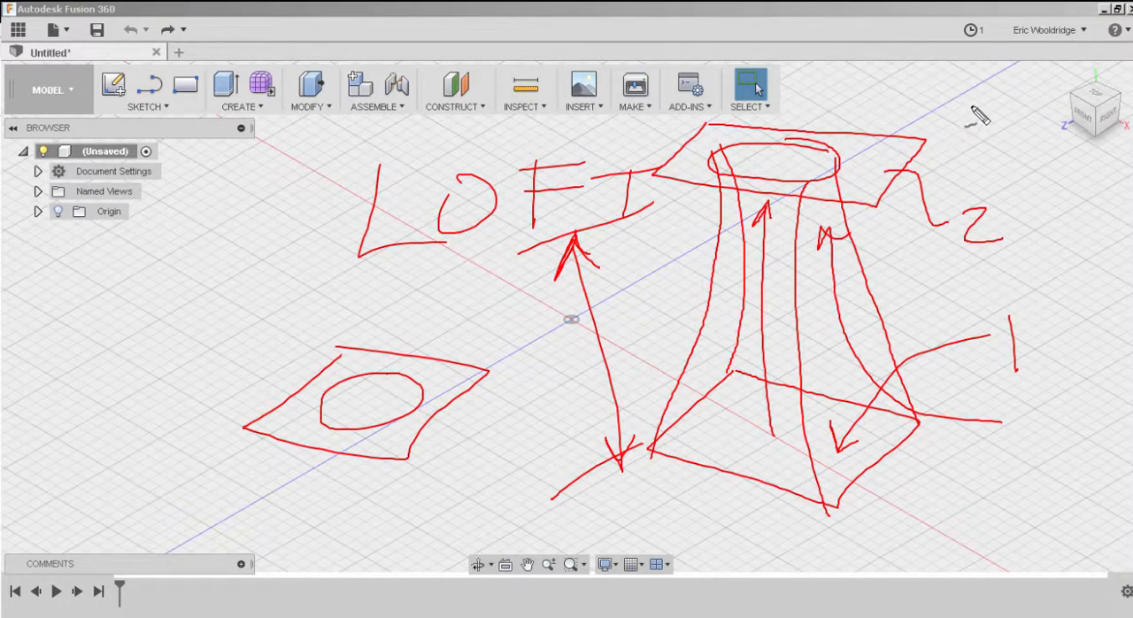
left_click_drag(973, 104, 837, 168)
left_click_drag(980, 98, 979, 129)
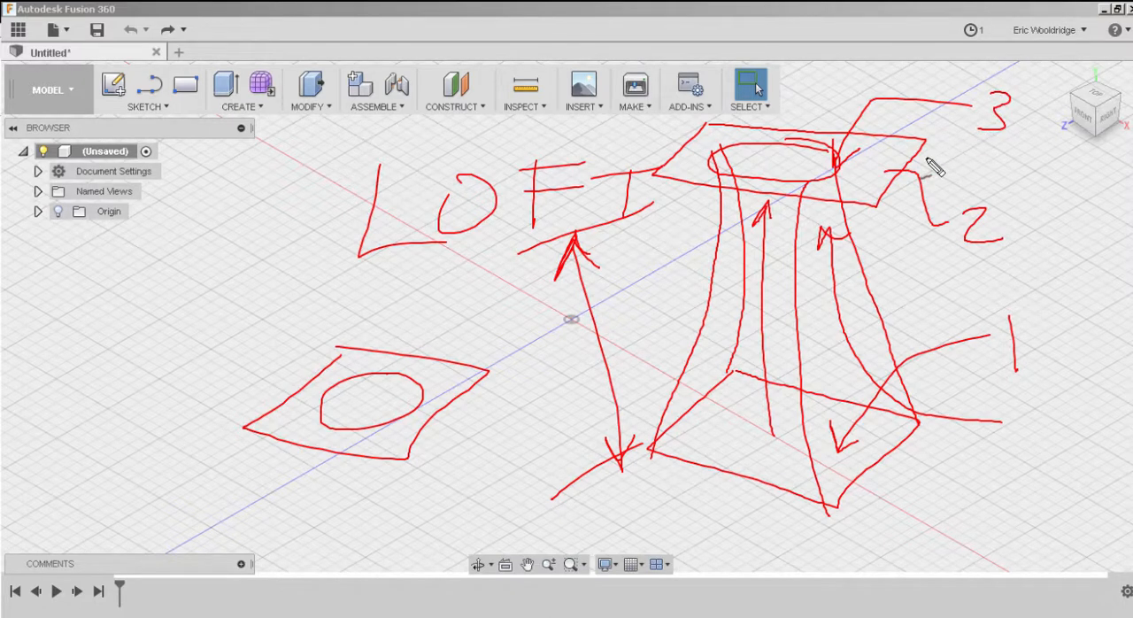
mouse_move(1026, 228)
left_mouse_down()
mouse_move(1069, 261)
mouse_move(1055, 292)
left_mouse_up()
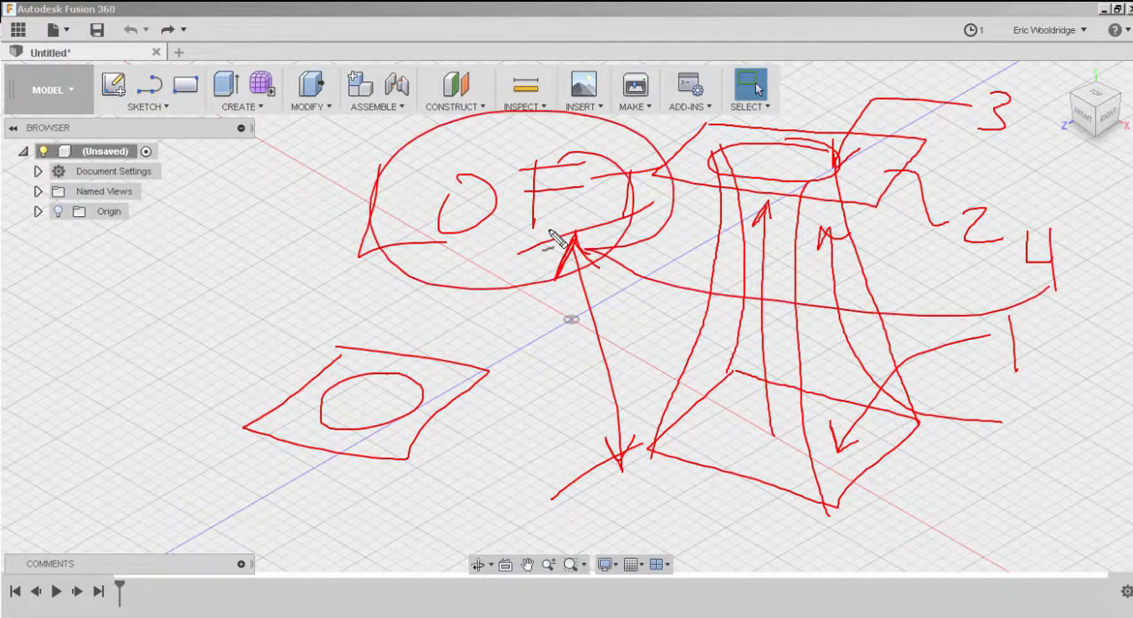
key("Escape")
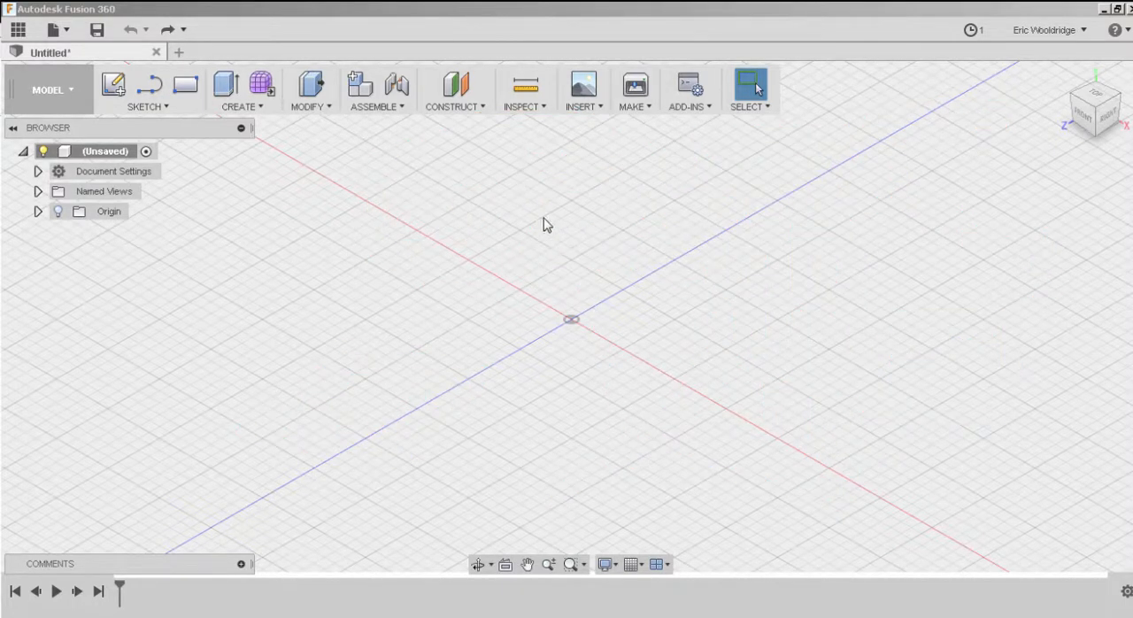
Sketch an 85 by 55 mm two-point rectangle on the horizontal origin plane, offset from the origin, and finish the sketch.
left_click(111, 87)
left_click(602, 370)
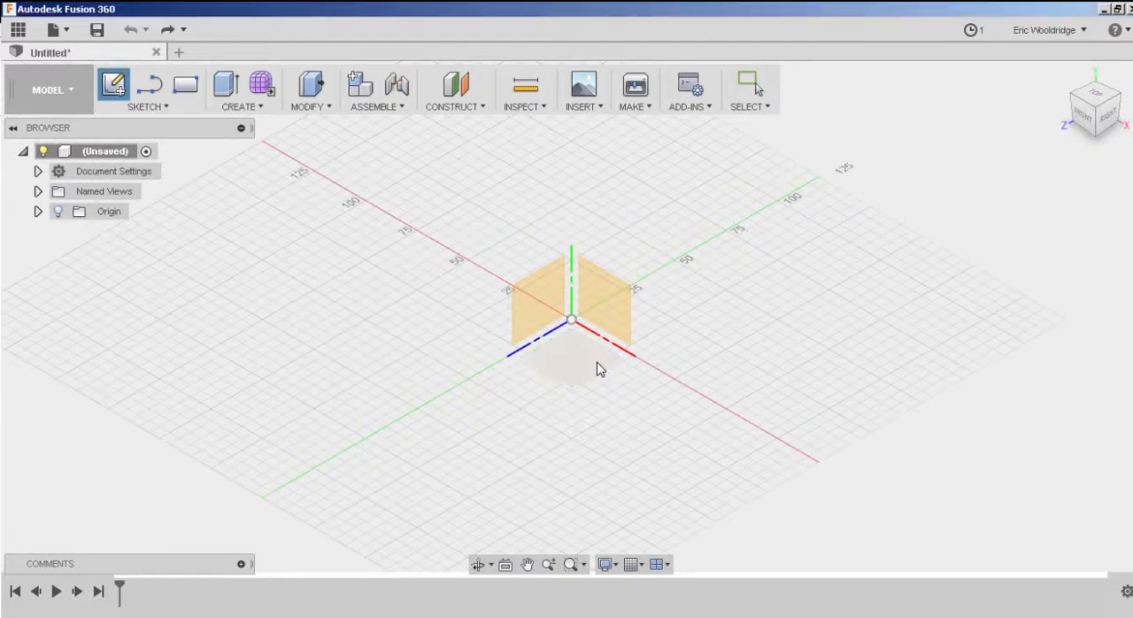
key("r")
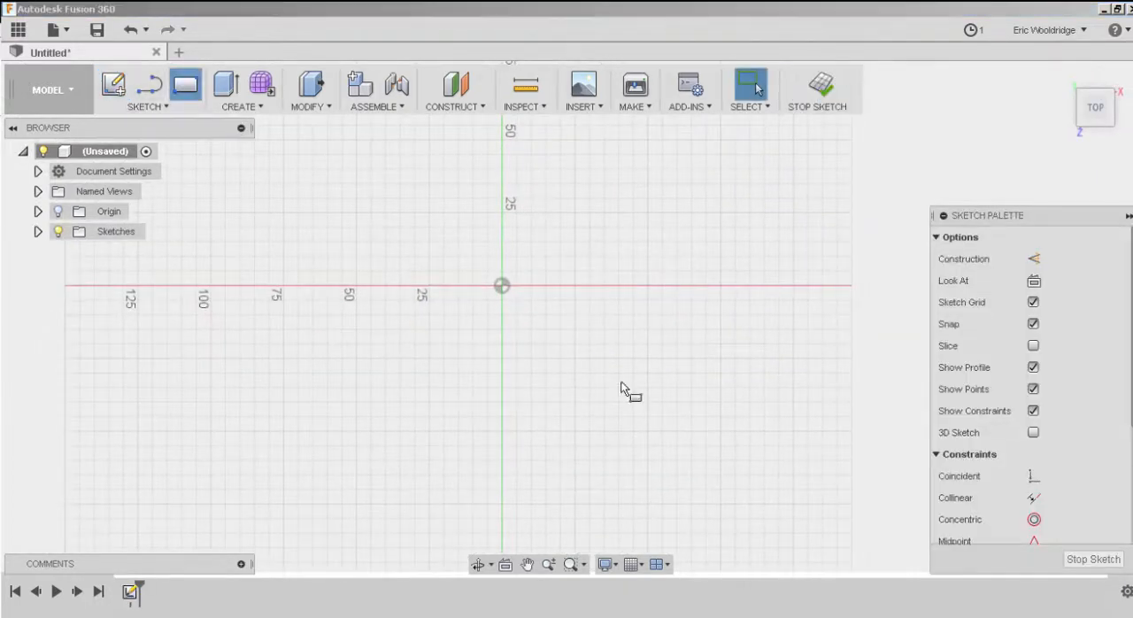
left_click(546, 329)
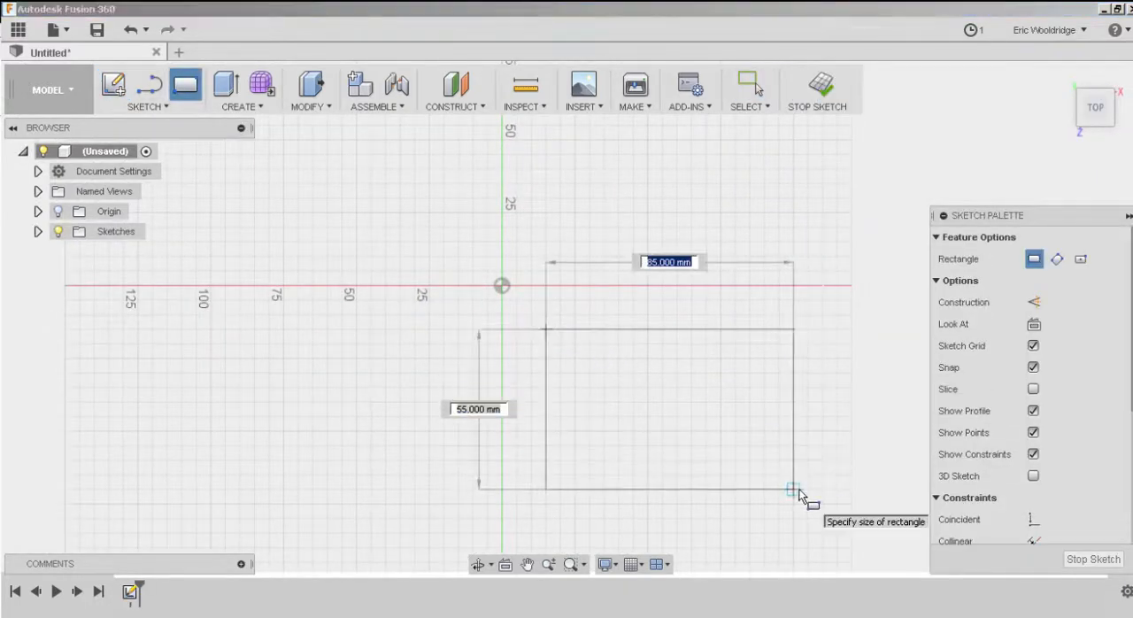
left_click(794, 488)
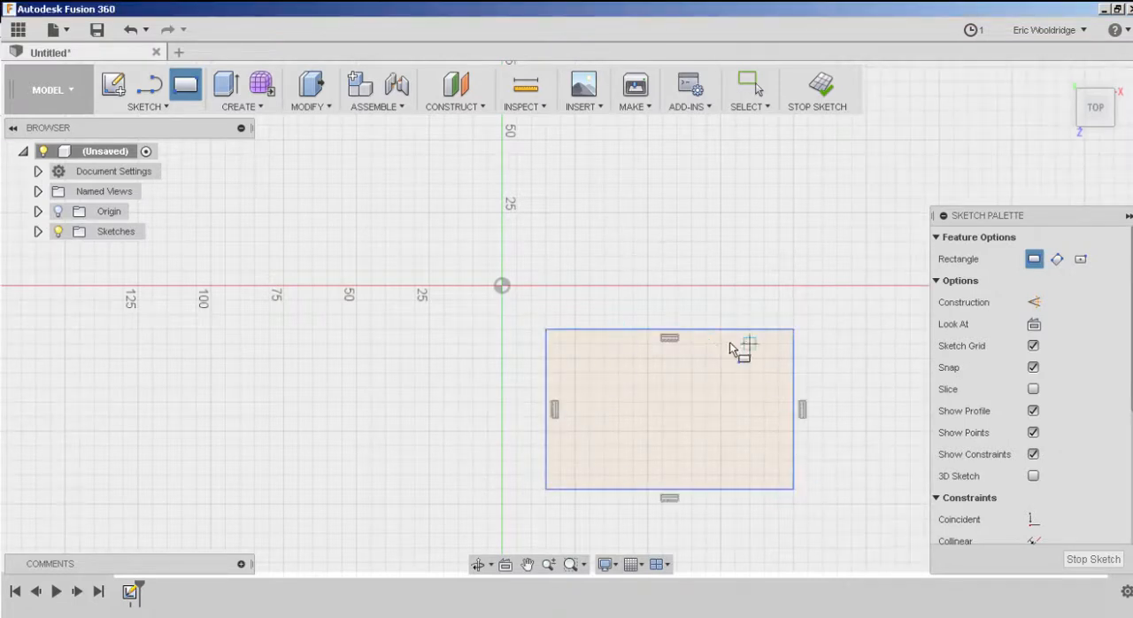
left_click(823, 87)
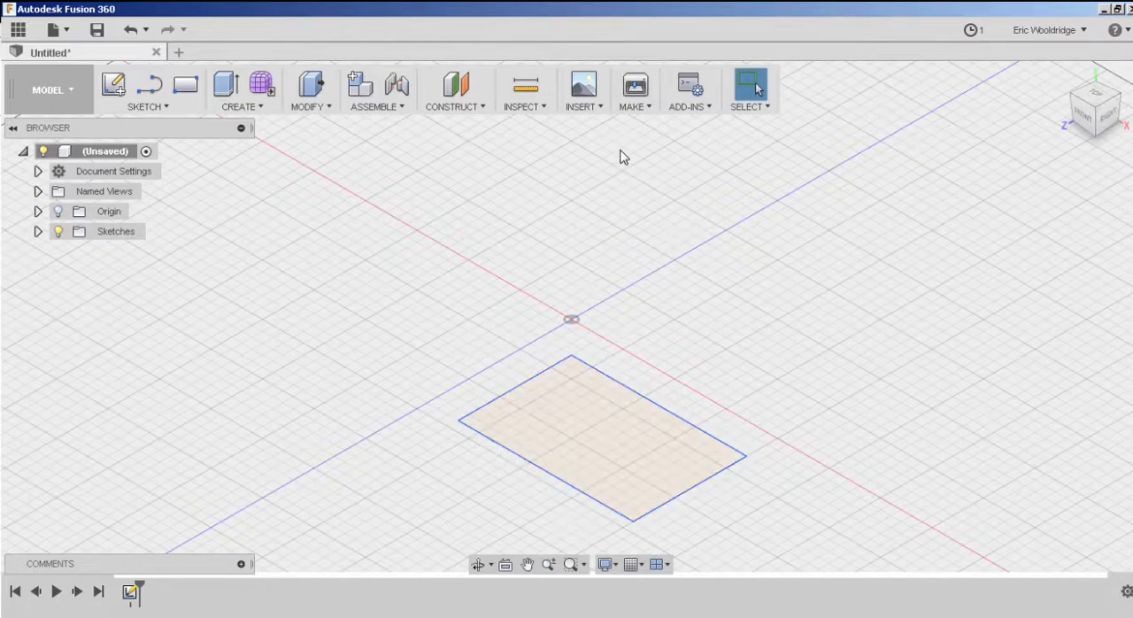
Create a construction plane offset 100 mm above the rectangle's profile.
left_click(458, 108)
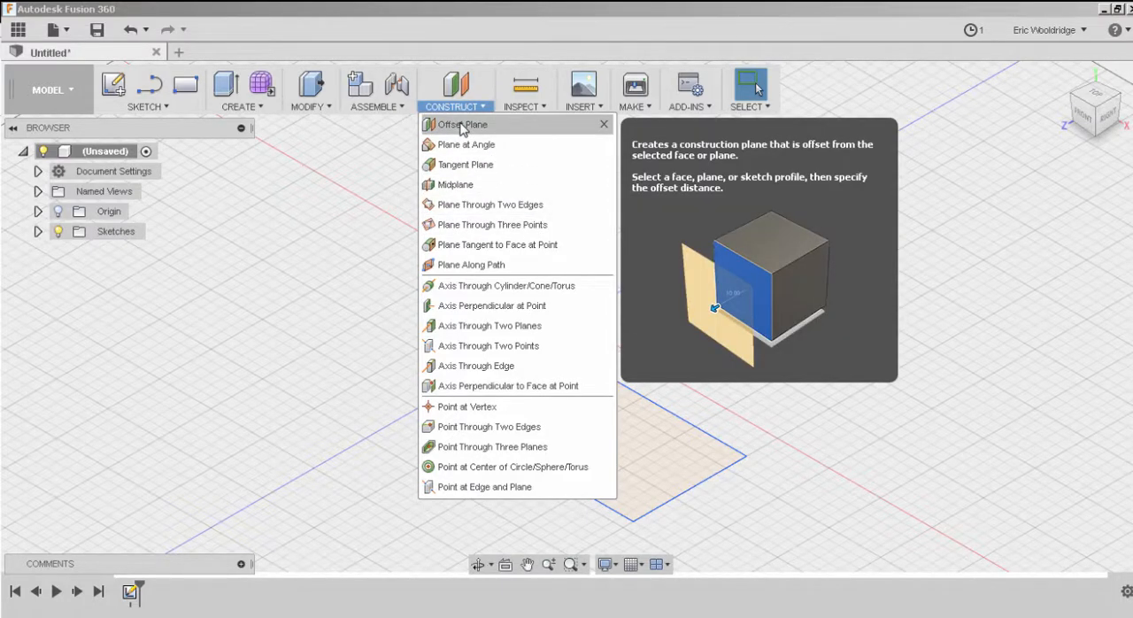
left_click(462, 126)
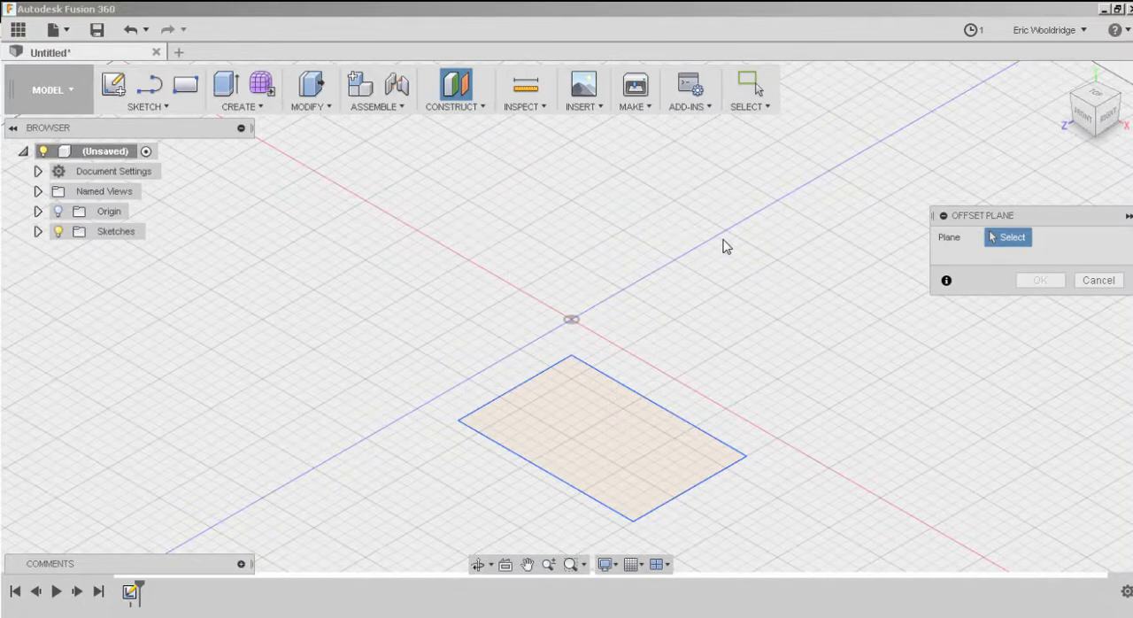
left_click(589, 404)
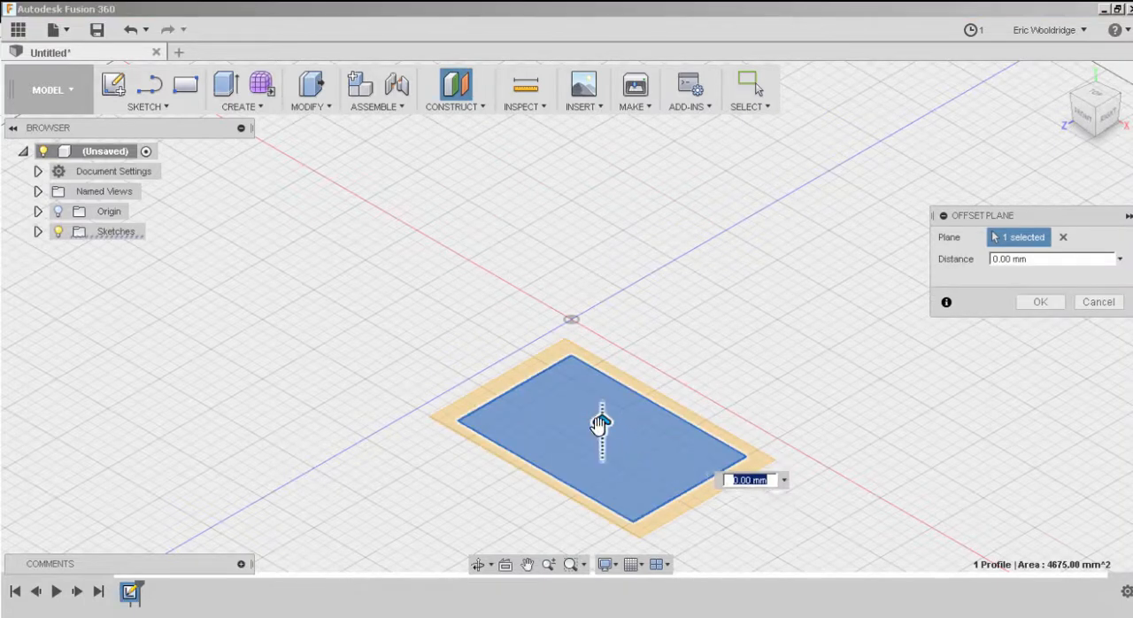
left_click_drag(601, 423, 601, 185)
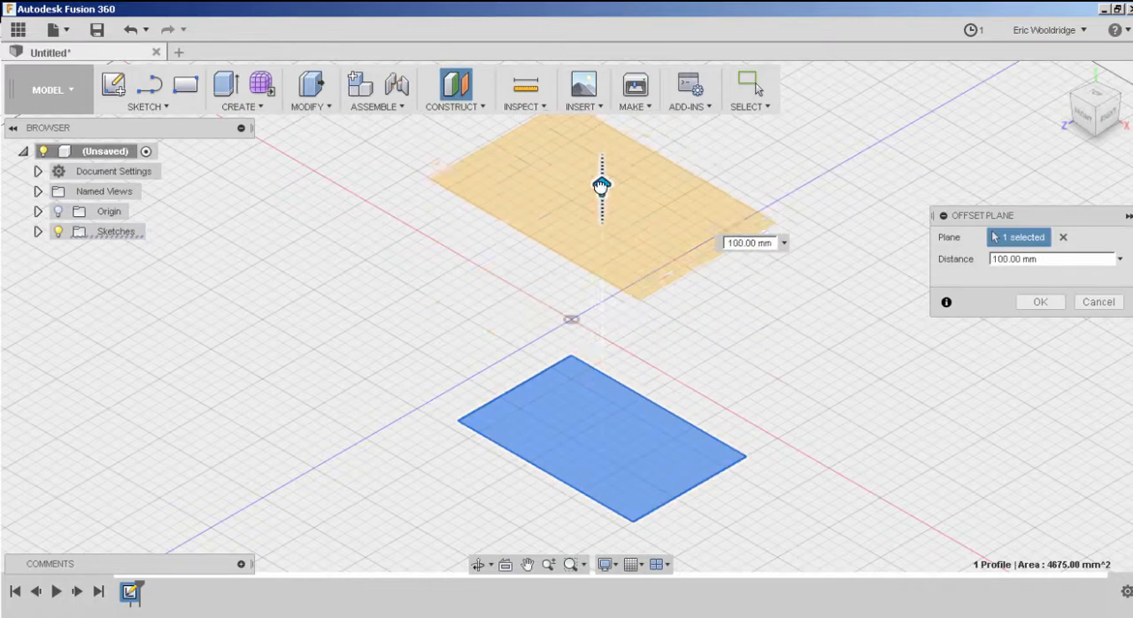
left_click(1030, 303)
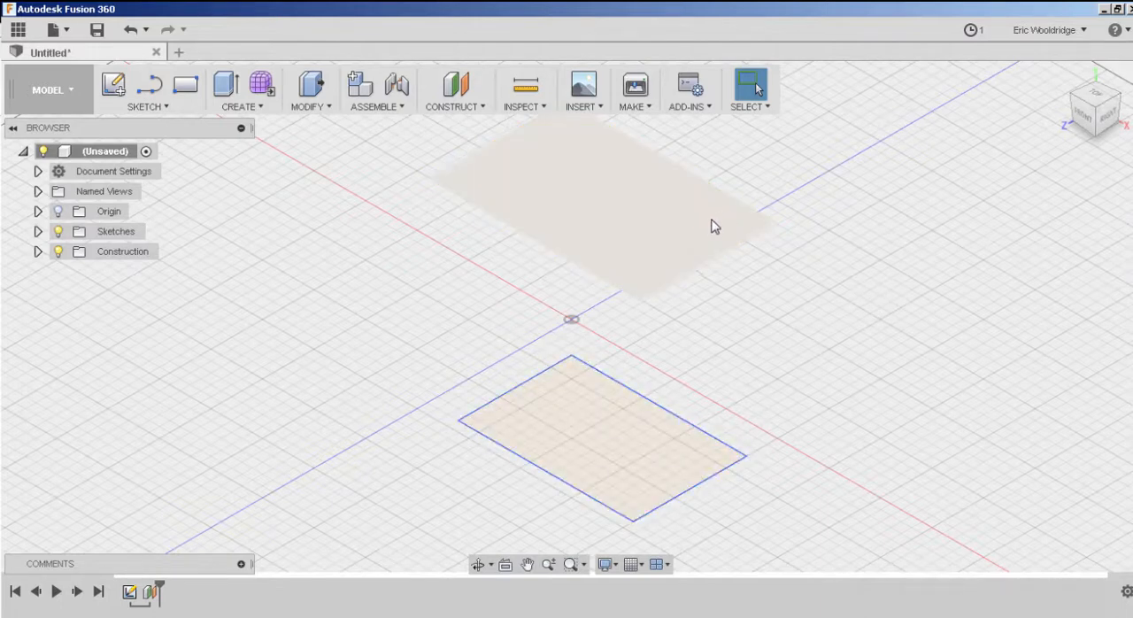
Sketch an ellipse on the offset plane, centred on its origin with the major axis along the rectangle's long side and inside its outline, and finish the sketch.
left_click(114, 85)
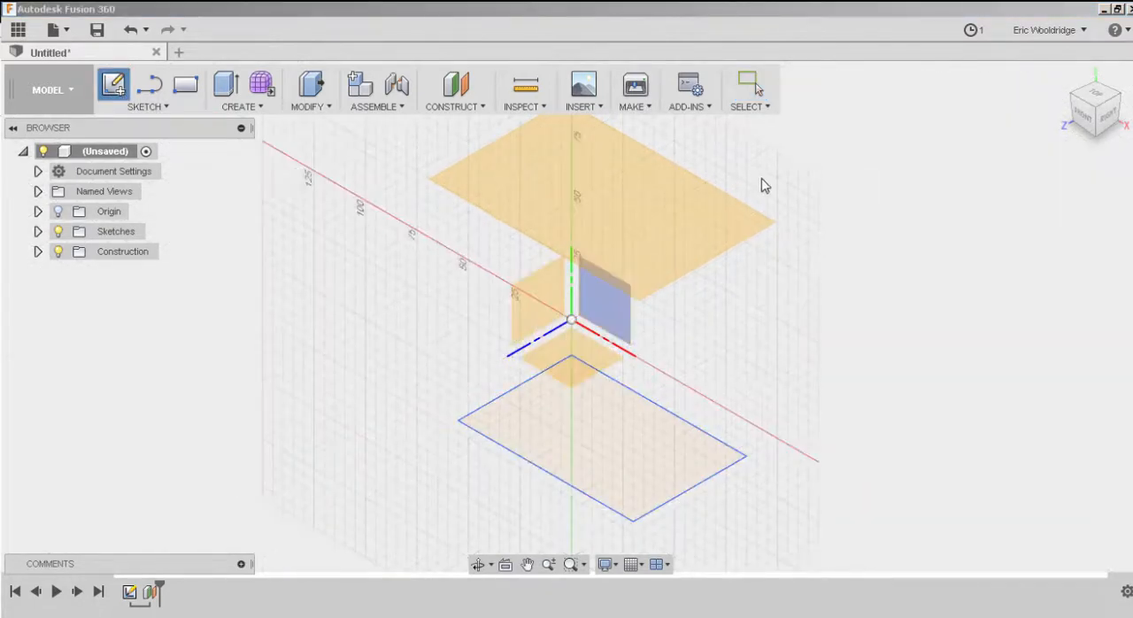
left_click(705, 213)
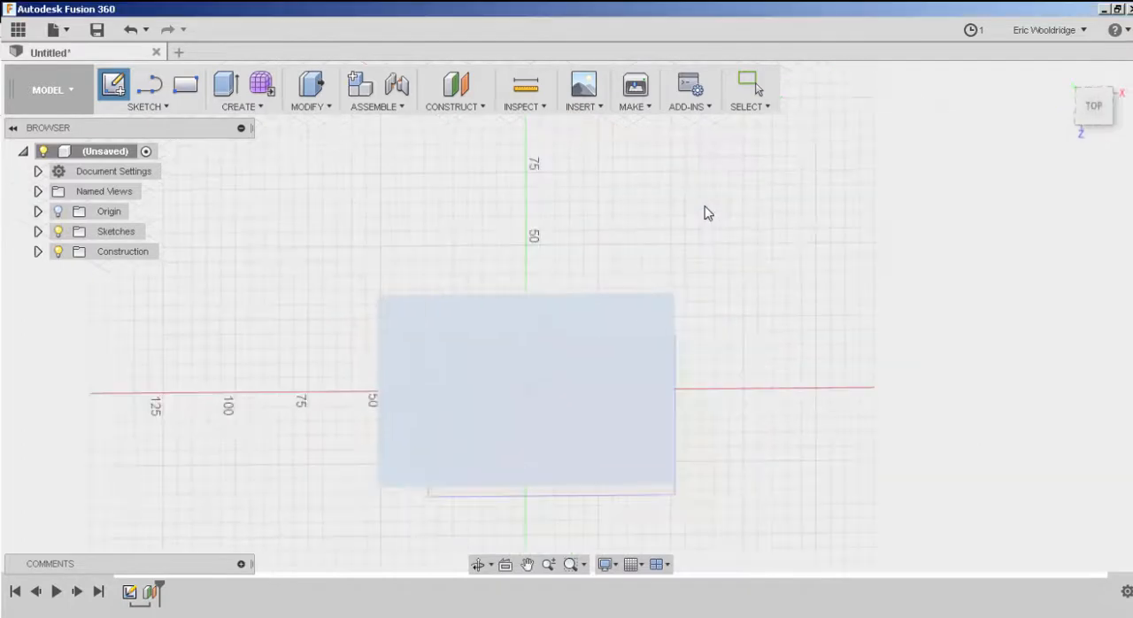
left_click(164, 107)
left_click(149, 237)
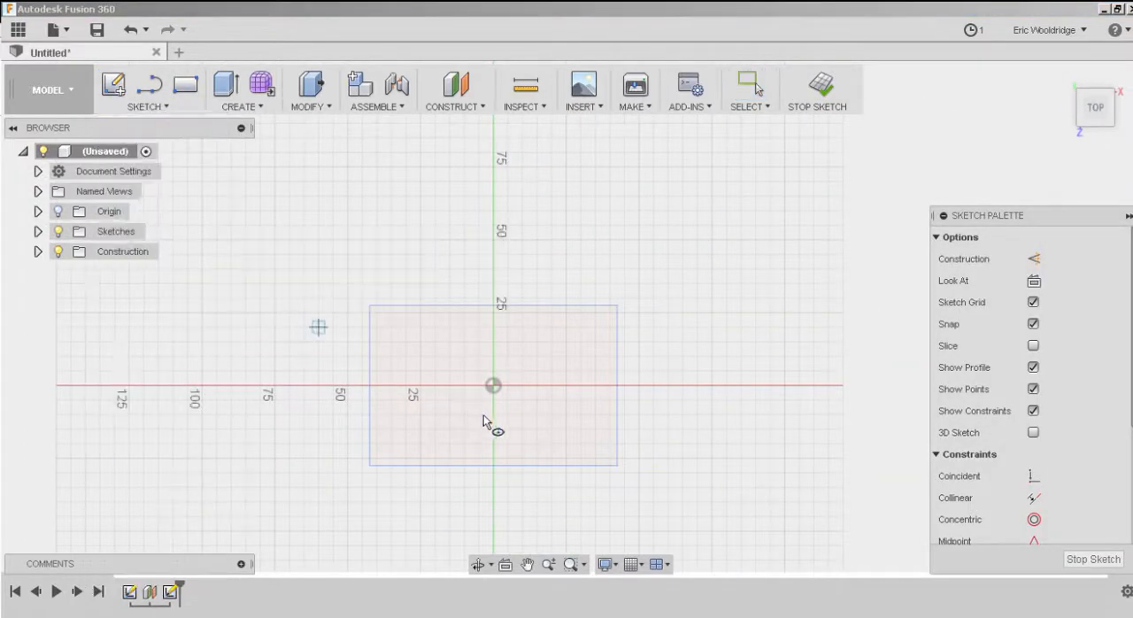
left_click(494, 384)
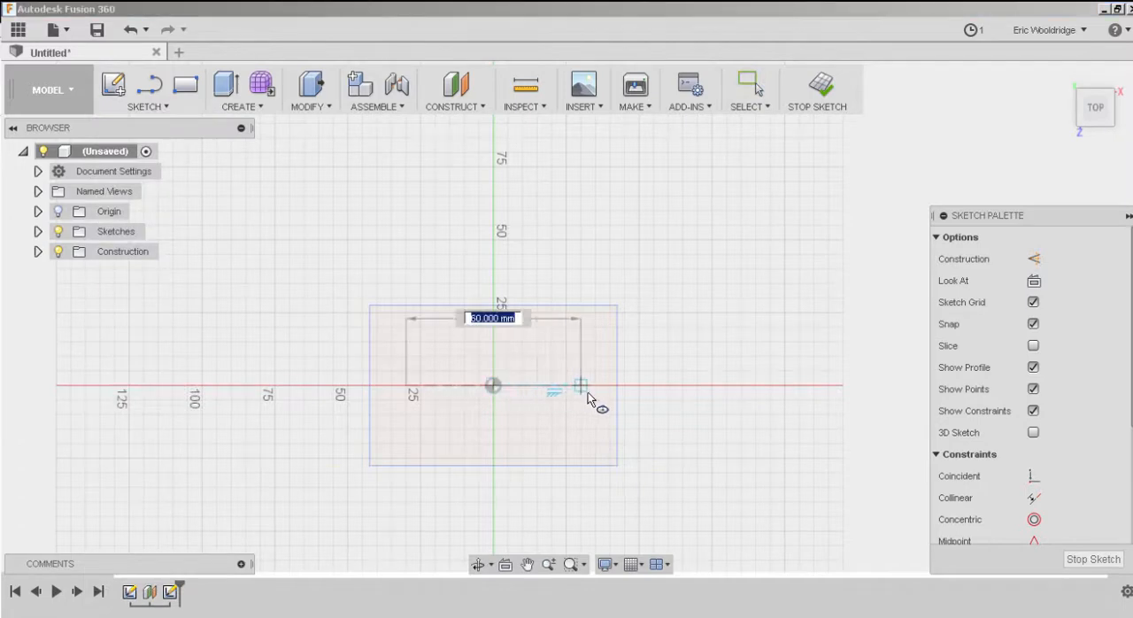
left_click(593, 386)
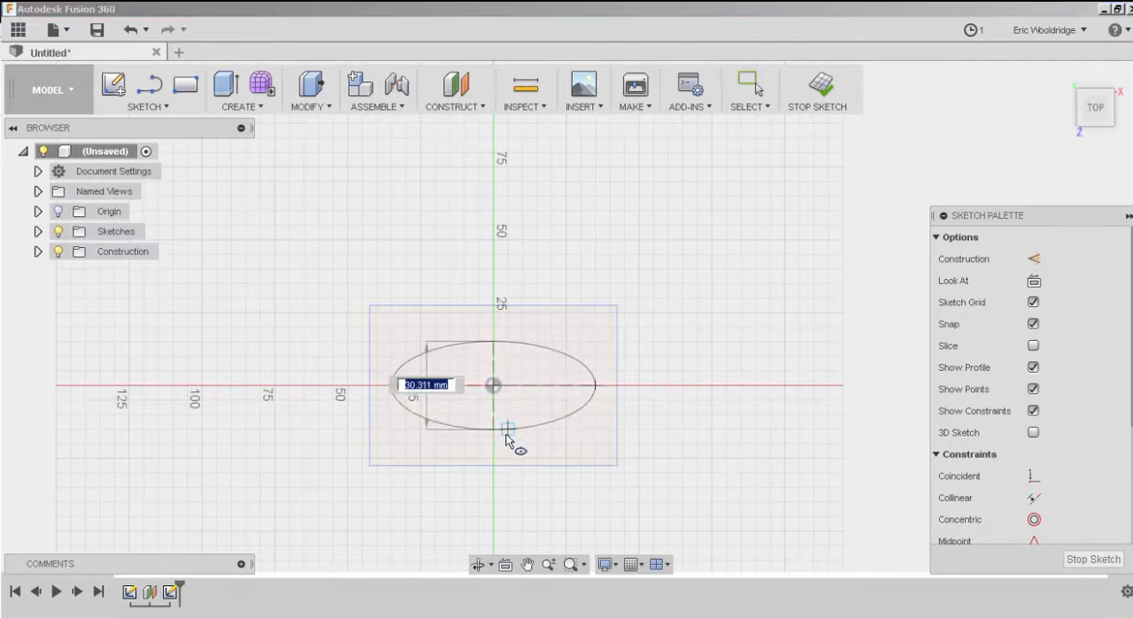
left_click(505, 437)
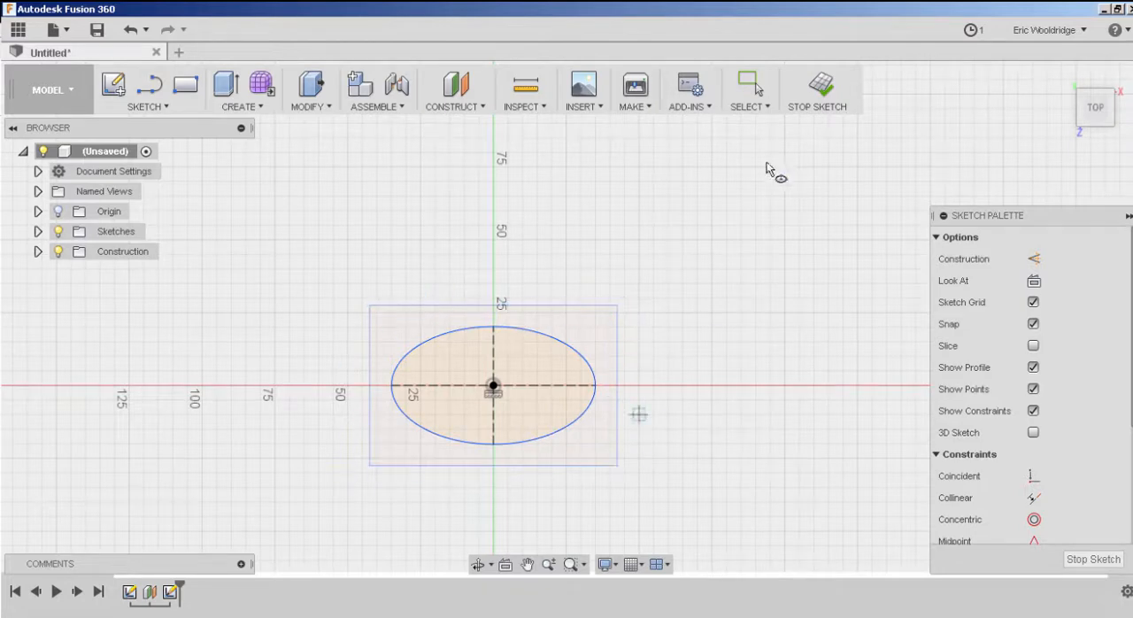
left_click(818, 89)
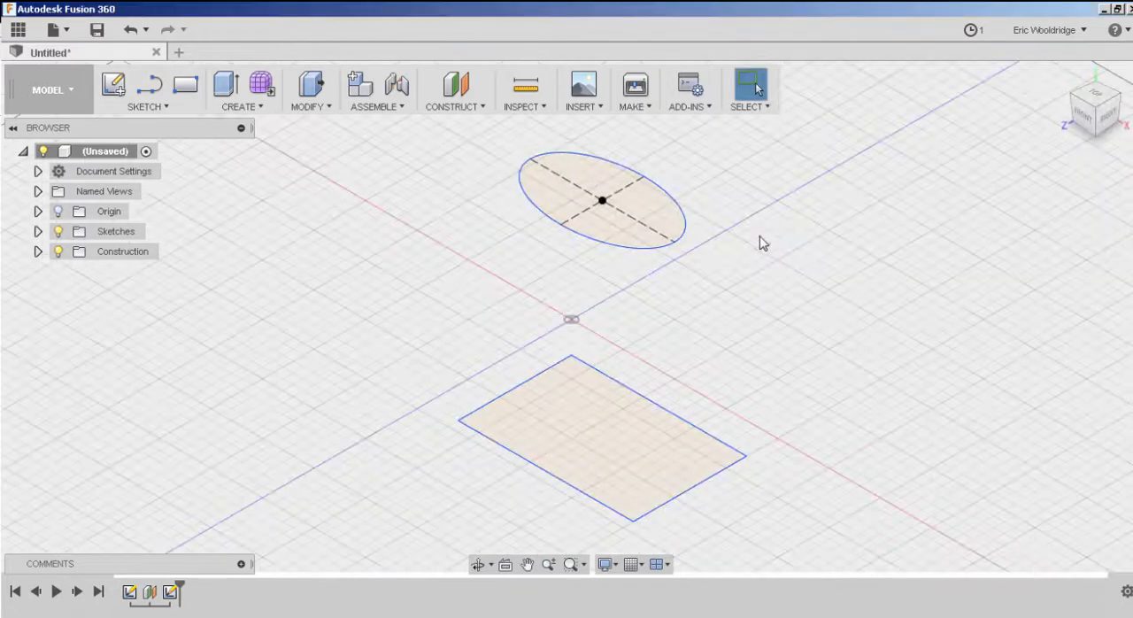
middle_click_drag(699, 451, 692, 473, "shift")
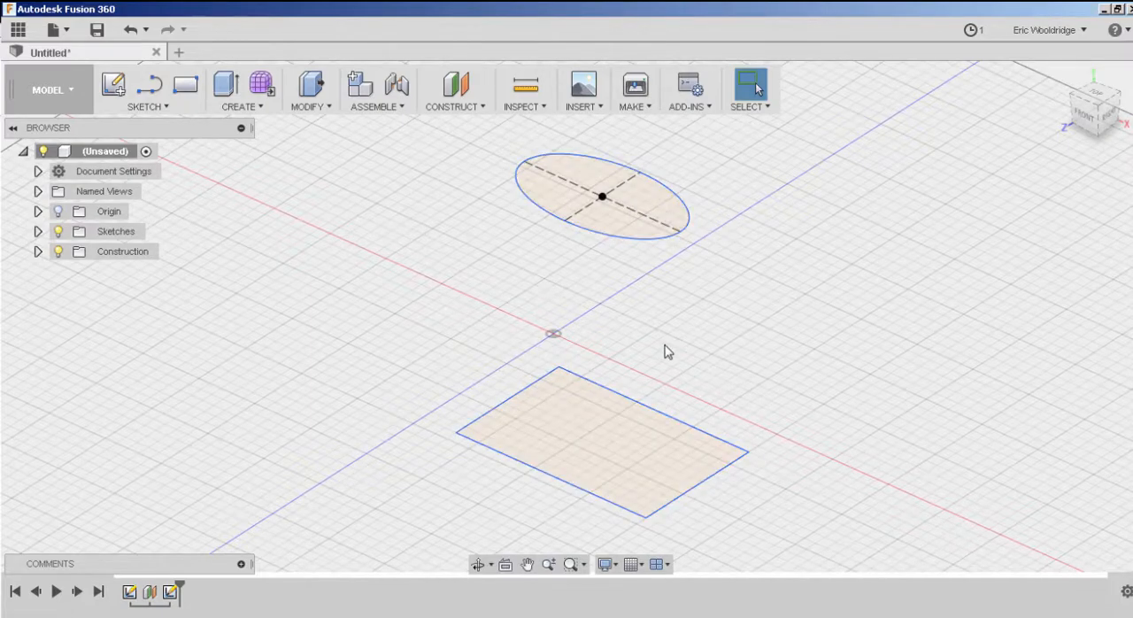
Loft a new body between the rectangle profile and the ellipse profile above it.
mouse_move(667, 351)
middle_mouse_down("shift")
mouse_move(678, 263)
mouse_move(680, 340)
mouse_move(677, 324)
middle_mouse_up("shift")
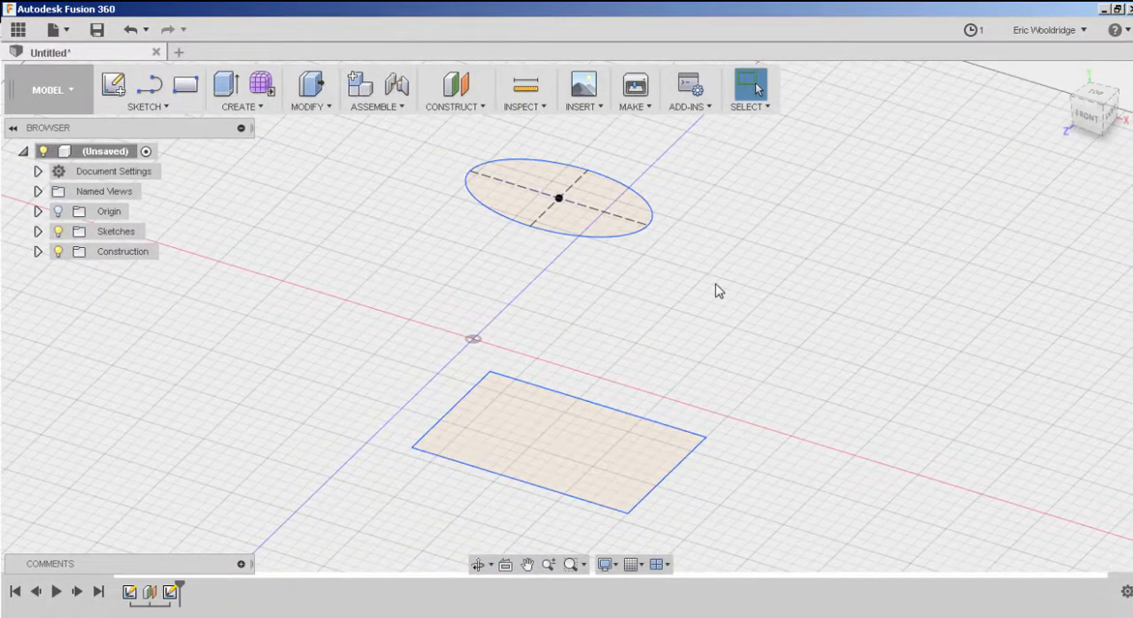
left_click(262, 107)
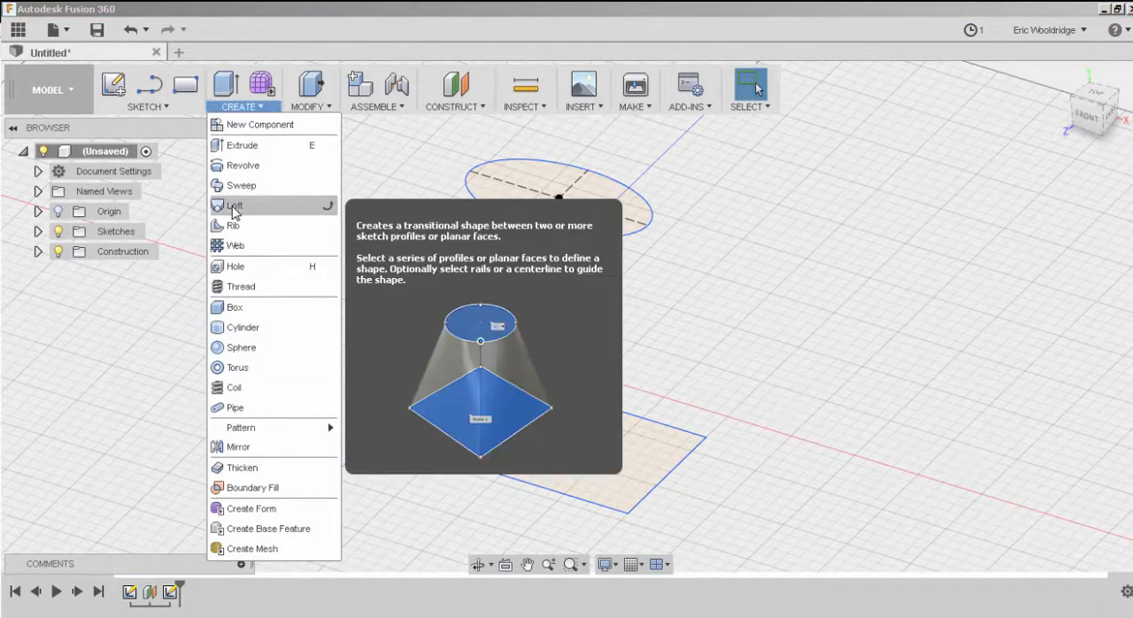
left_click(234, 206)
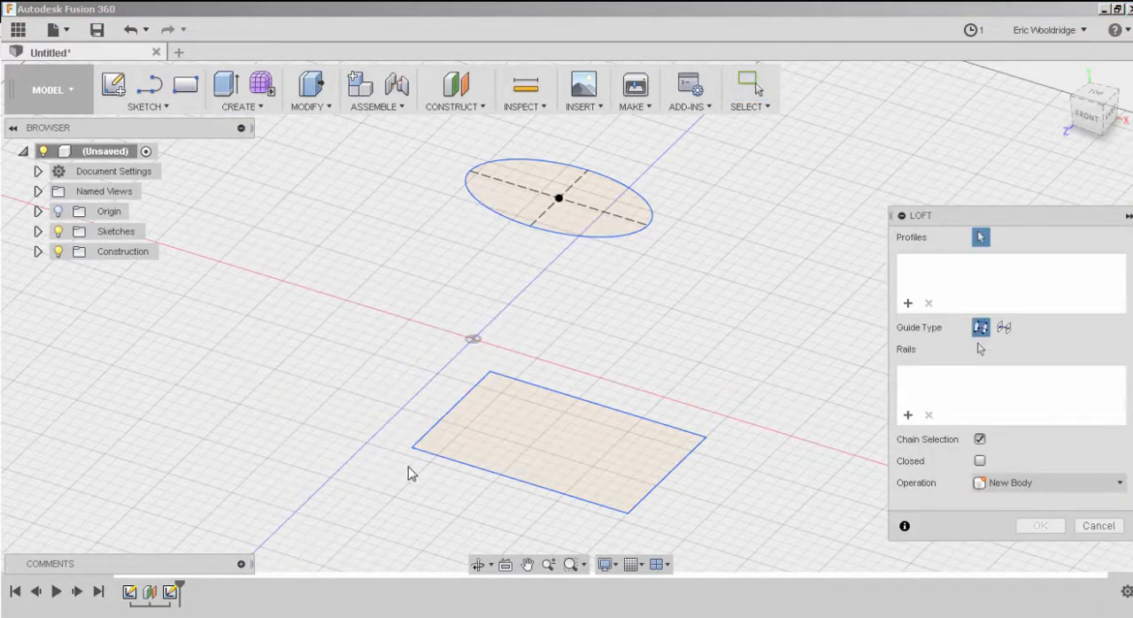
left_click(669, 450)
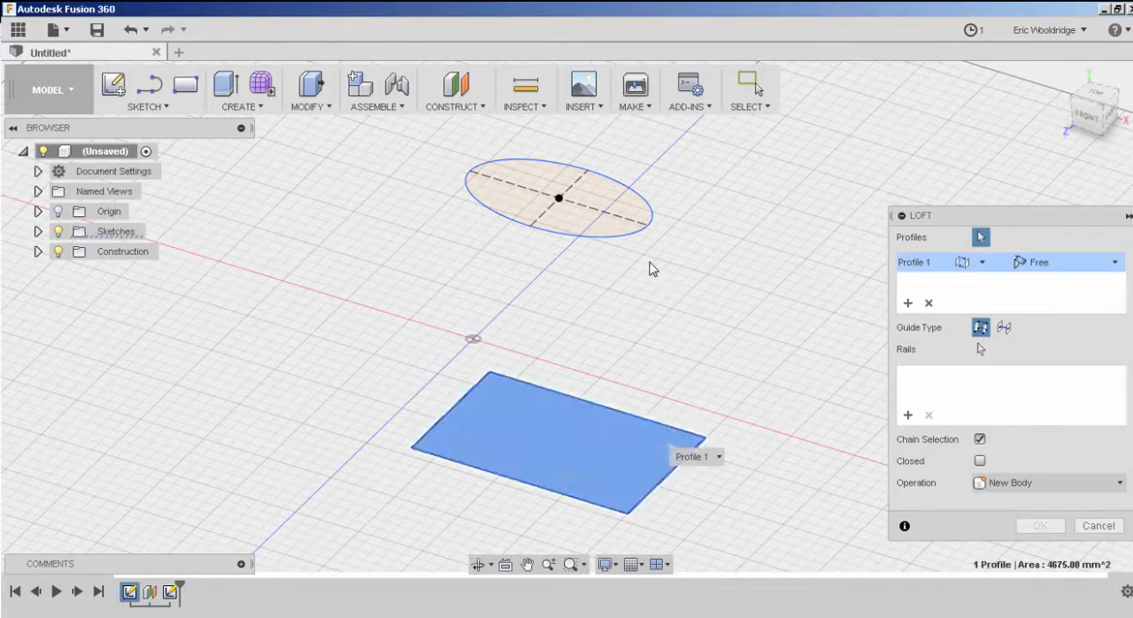
left_click(633, 217)
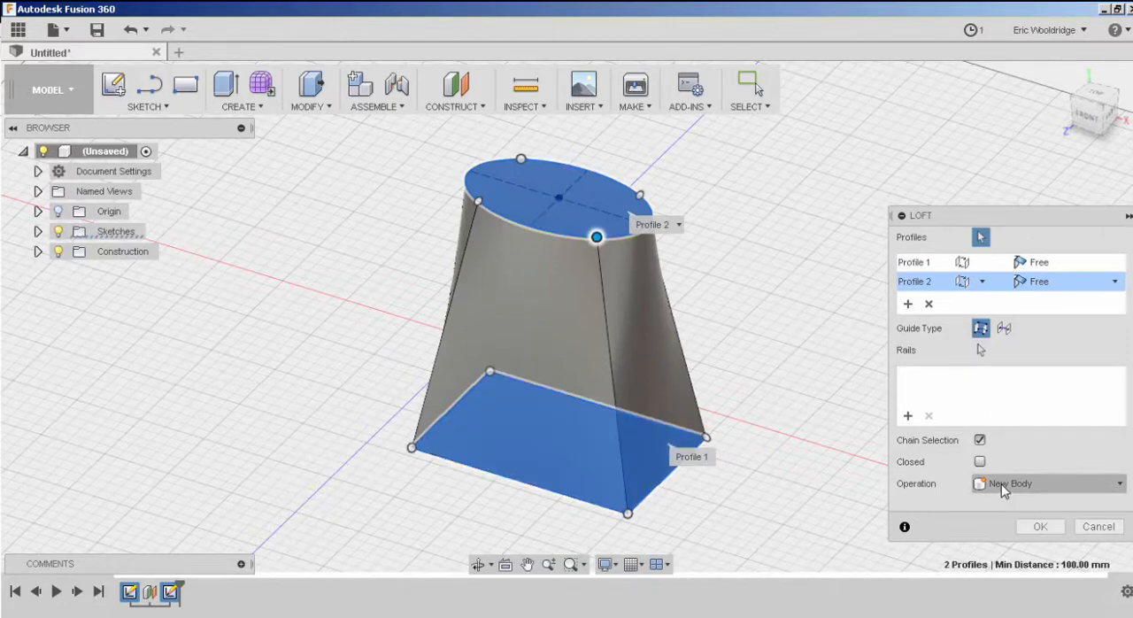
left_click(1042, 527)
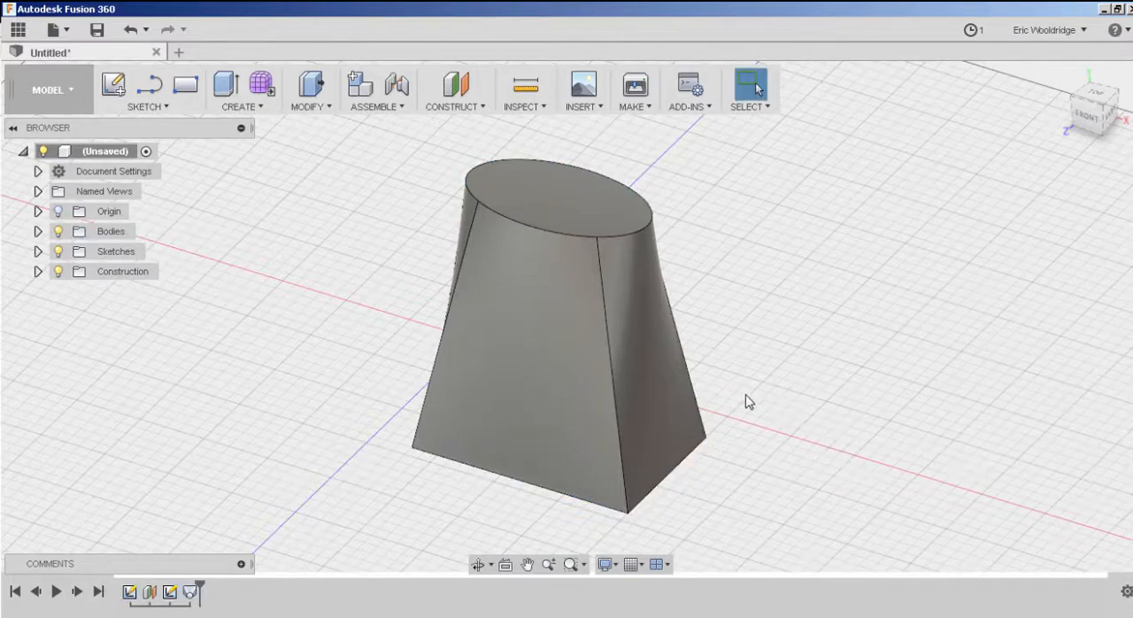
Examine the lofted body's elliptical top face and tapered sides.
mouse_move(745, 401)
middle_mouse_down("shift")
mouse_move(738, 392)
mouse_move(702, 430)
mouse_move(705, 375)
mouse_move(777, 368)
mouse_move(744, 420)
mouse_move(746, 351)
mouse_move(738, 390)
middle_mouse_up("shift")
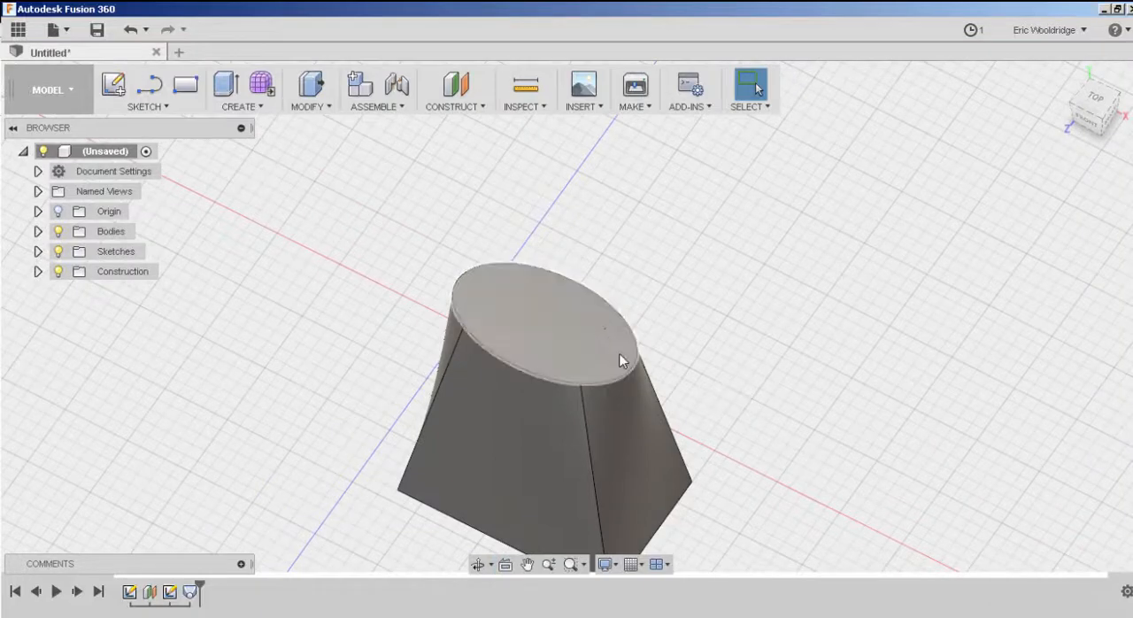
scroll(620, 355, "down", 1)
middle_click_drag(621, 324, 596, 312, "shift")
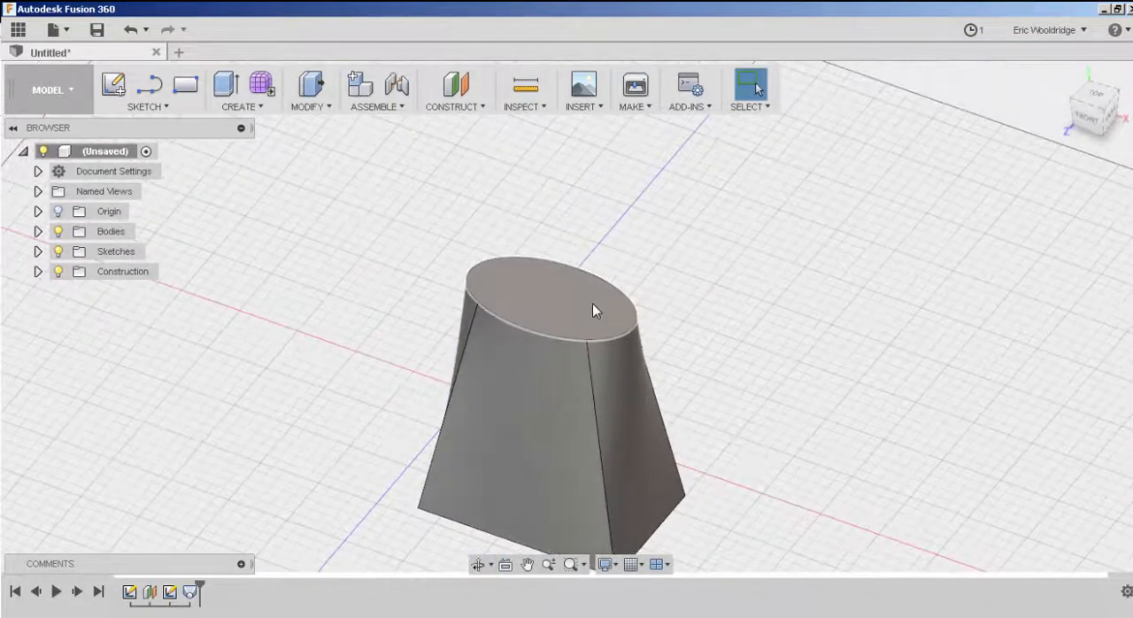
middle_click_drag(688, 329, 676, 380)
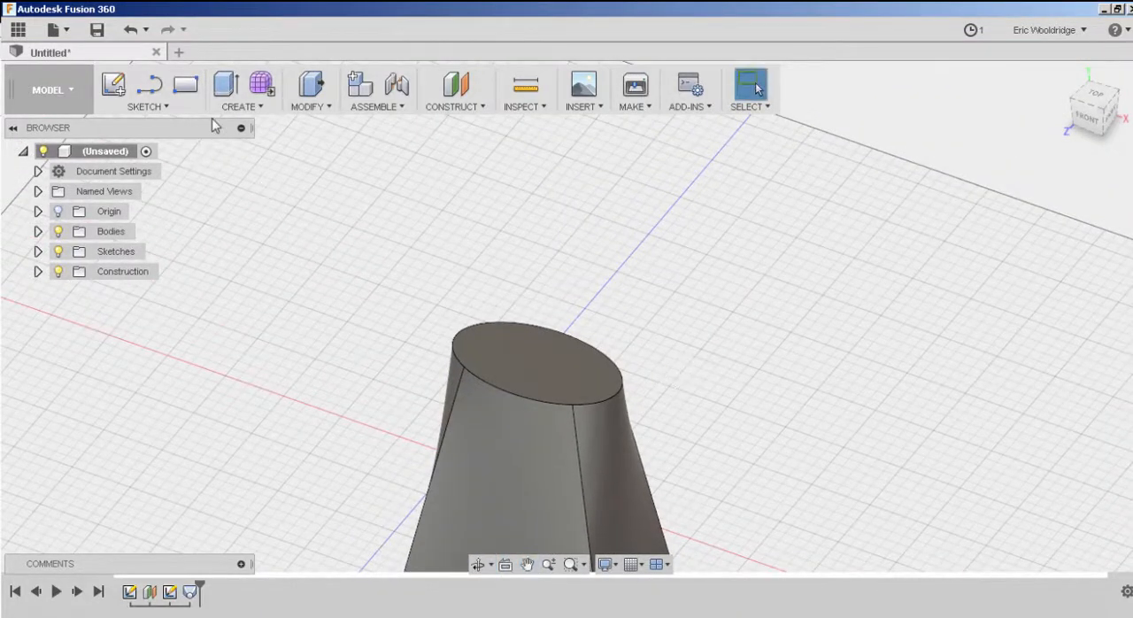
middle_click_drag(484, 228, 502, 155)
middle_click_drag(696, 281, 692, 236)
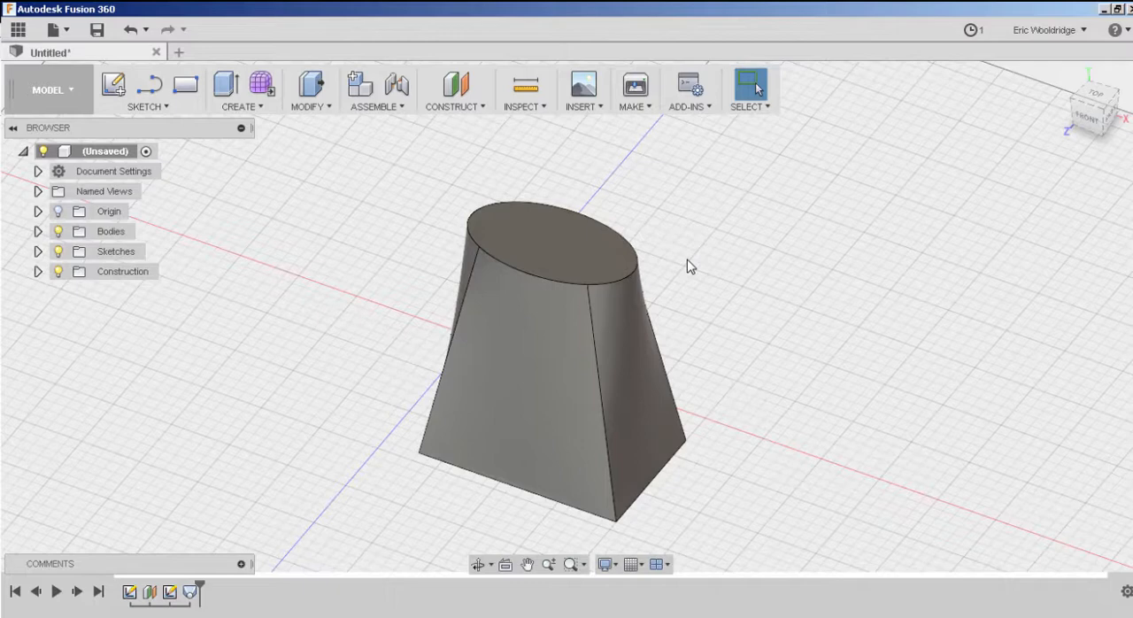
middle_click_drag(745, 225, 696, 295)
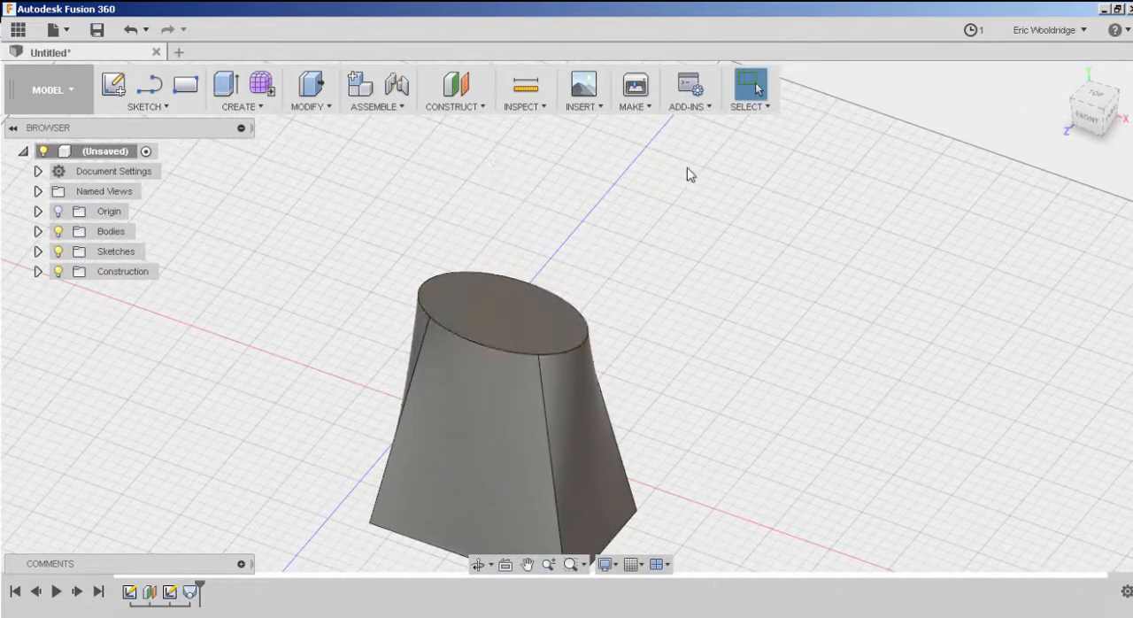
middle_click_drag(678, 187, 671, 204)
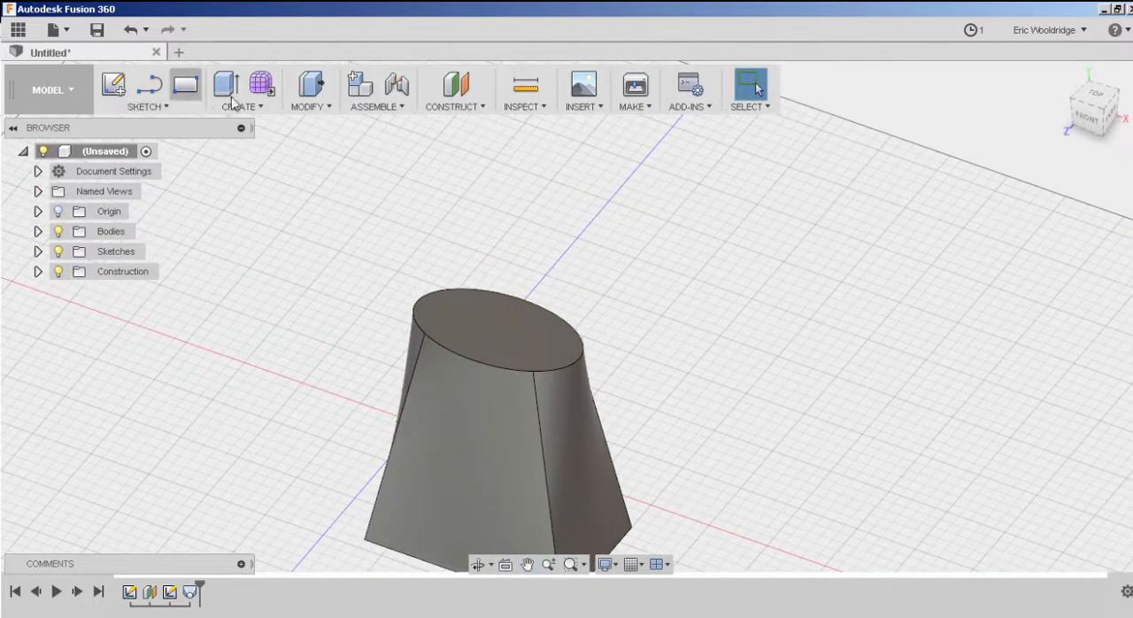
Create a construction plane offset 90 mm above the lofted body's elliptical top face.
left_click(478, 107)
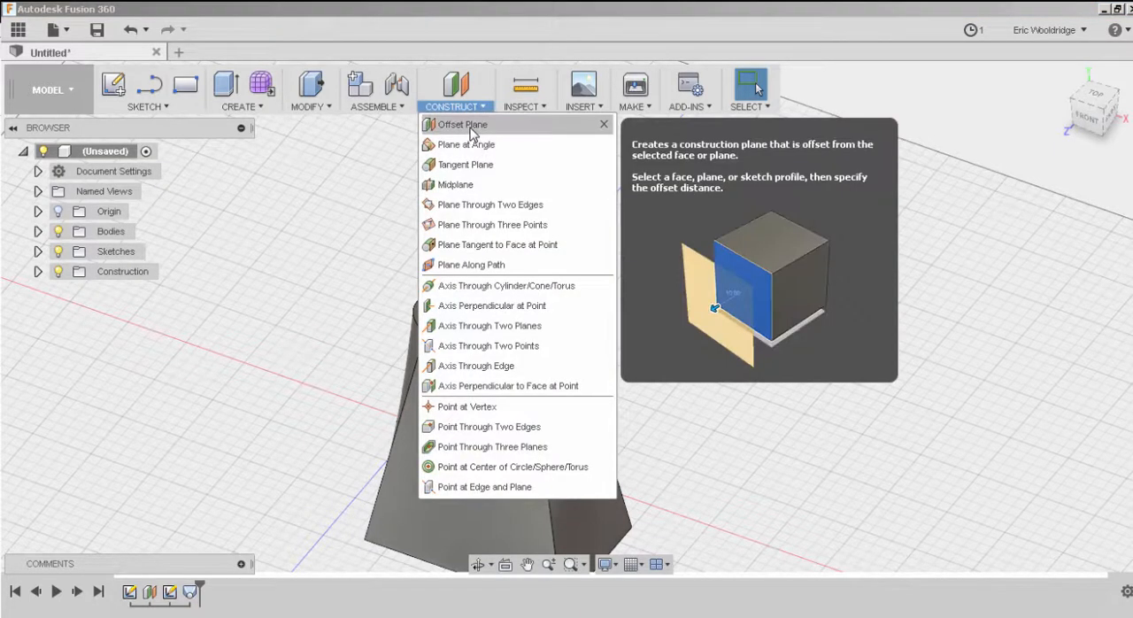
left_click(472, 122)
left_click(521, 337)
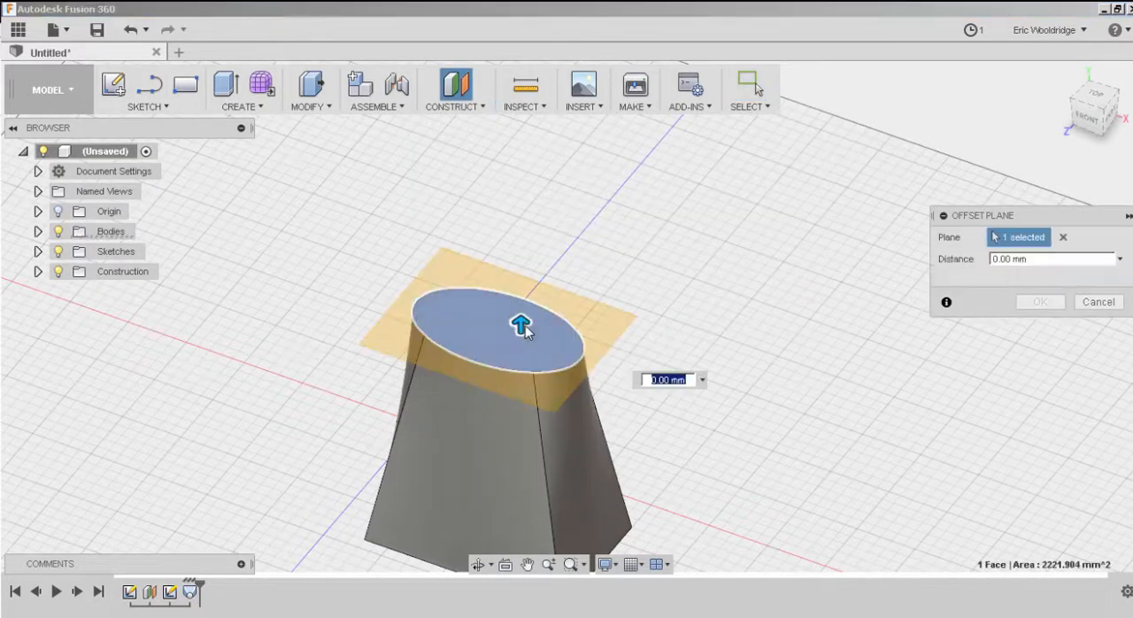
left_click_drag(530, 223, 532, 140)
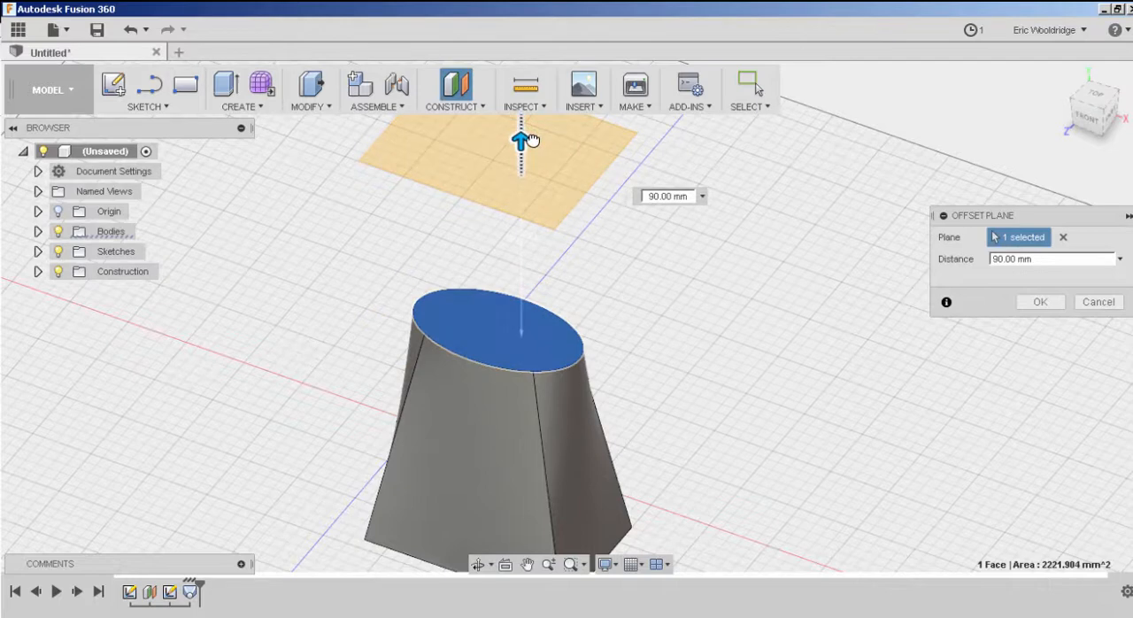
left_click(1040, 301)
middle_click_drag(731, 271, 705, 322)
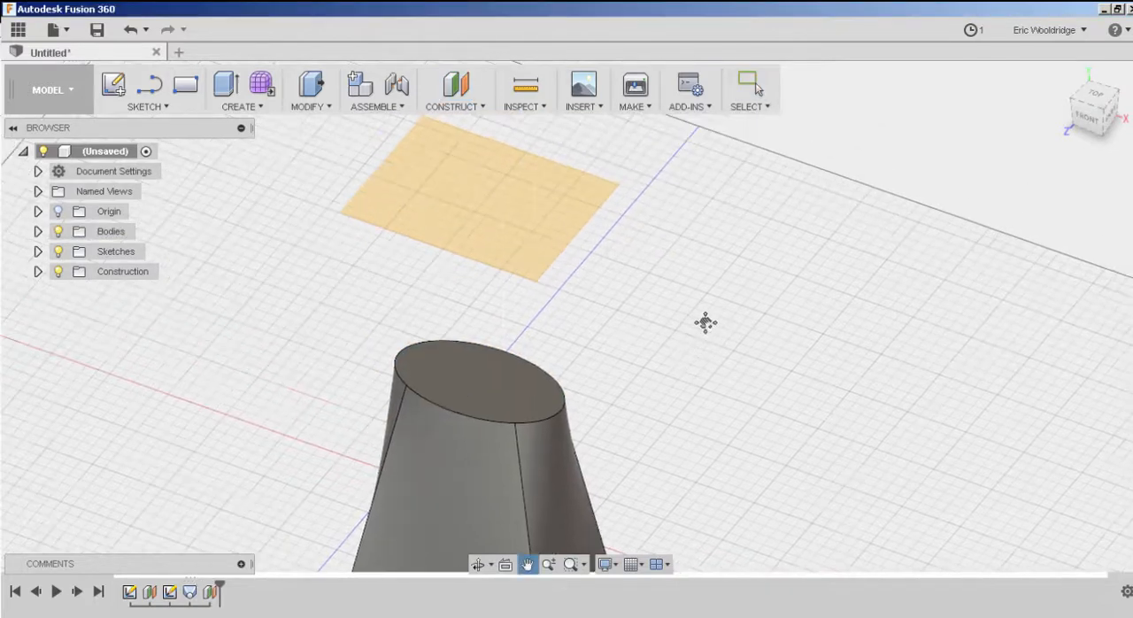
key("Escape")
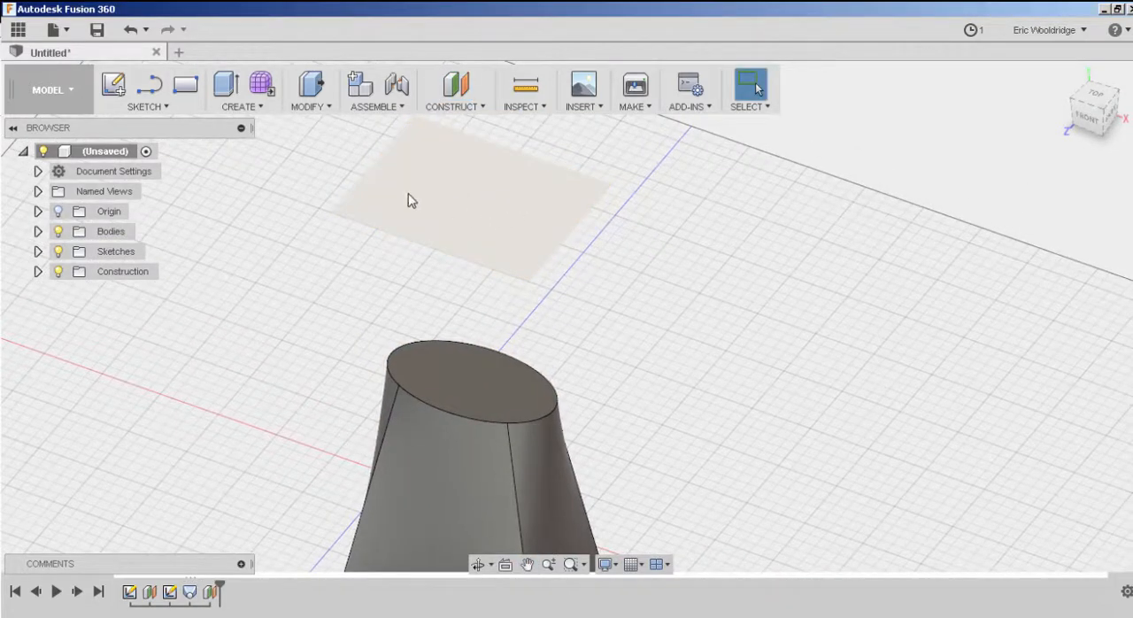
Sketch an irregular, nearly closed spline on the new offset plane, just inside the ellipse's outline, and finish the sketch.
left_click(408, 201)
left_click(113, 84)
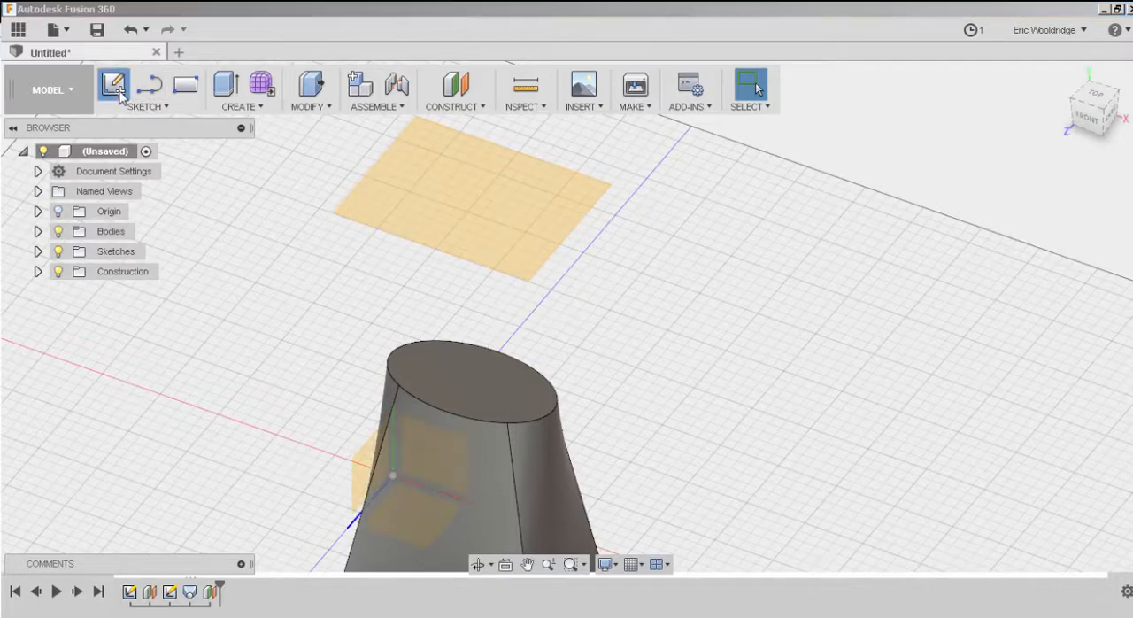
left_click(459, 248)
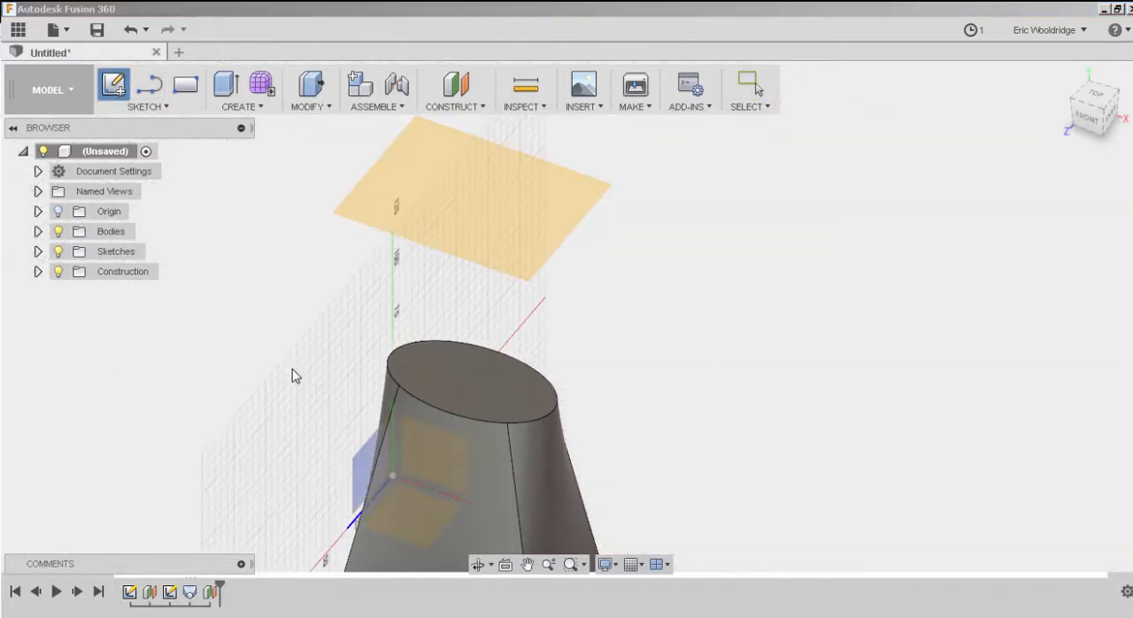
left_click(358, 431)
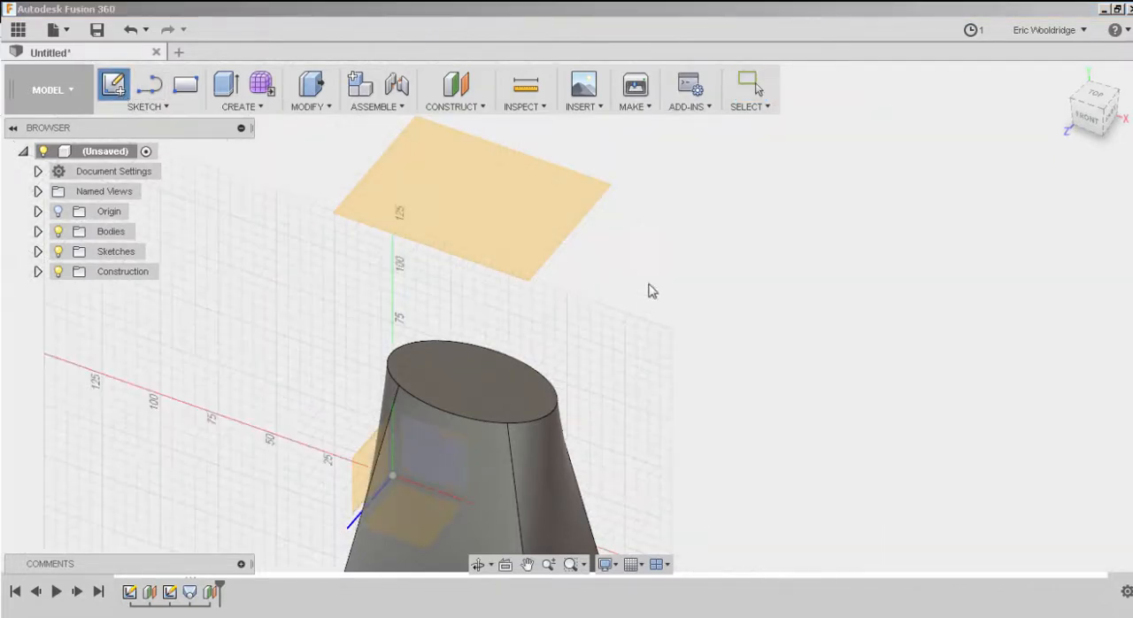
left_click(580, 193)
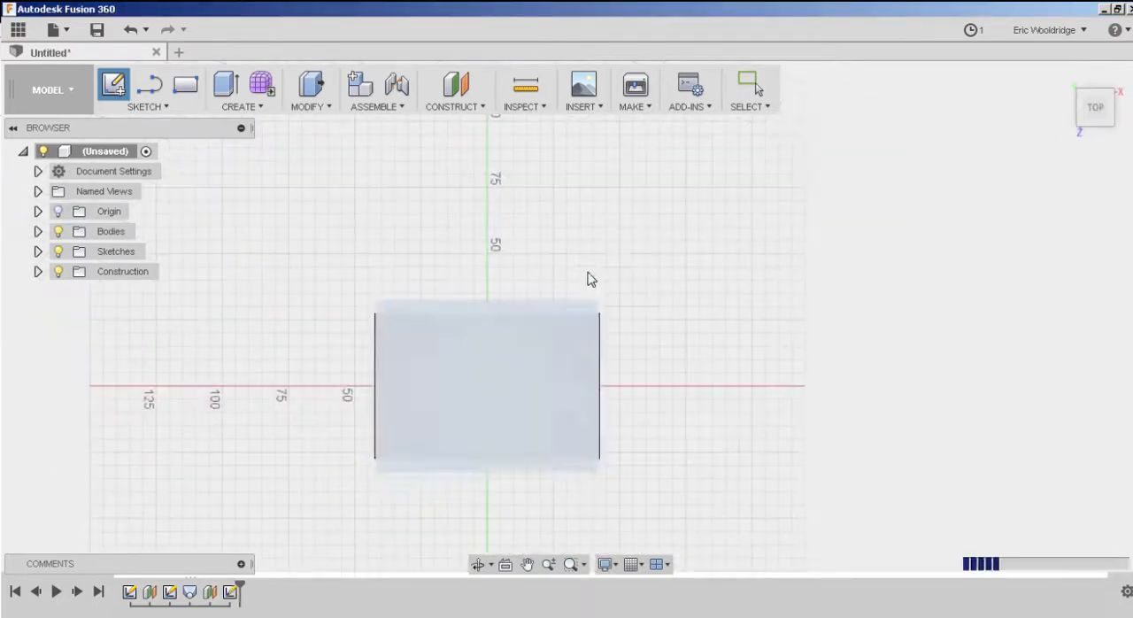
left_click(162, 108)
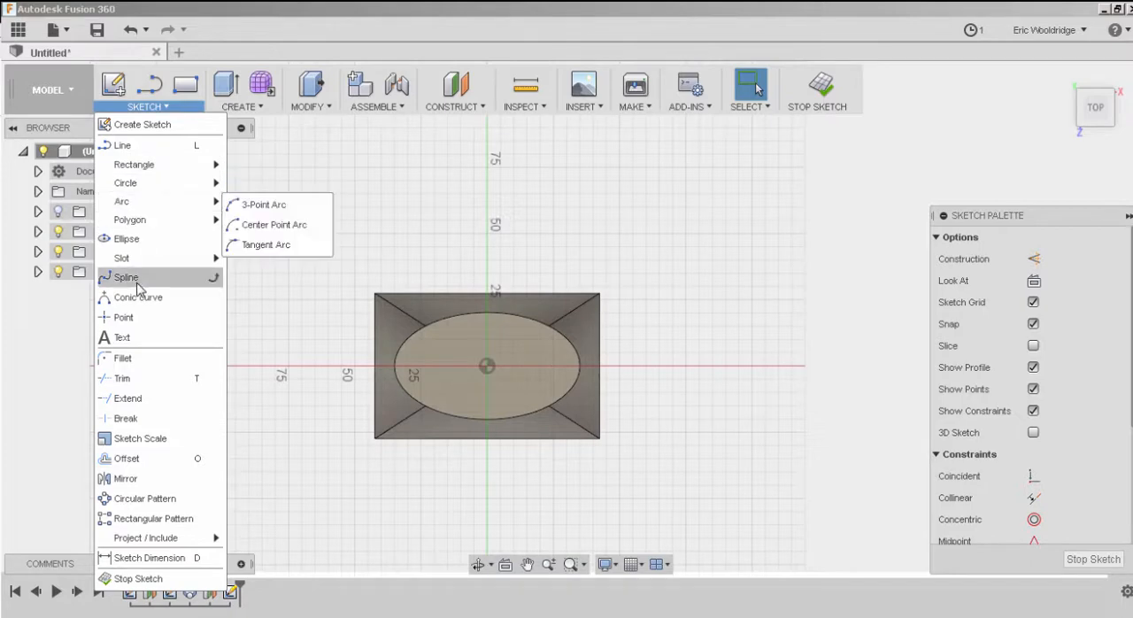
left_click(125, 277)
scroll(469, 372, "up", 4)
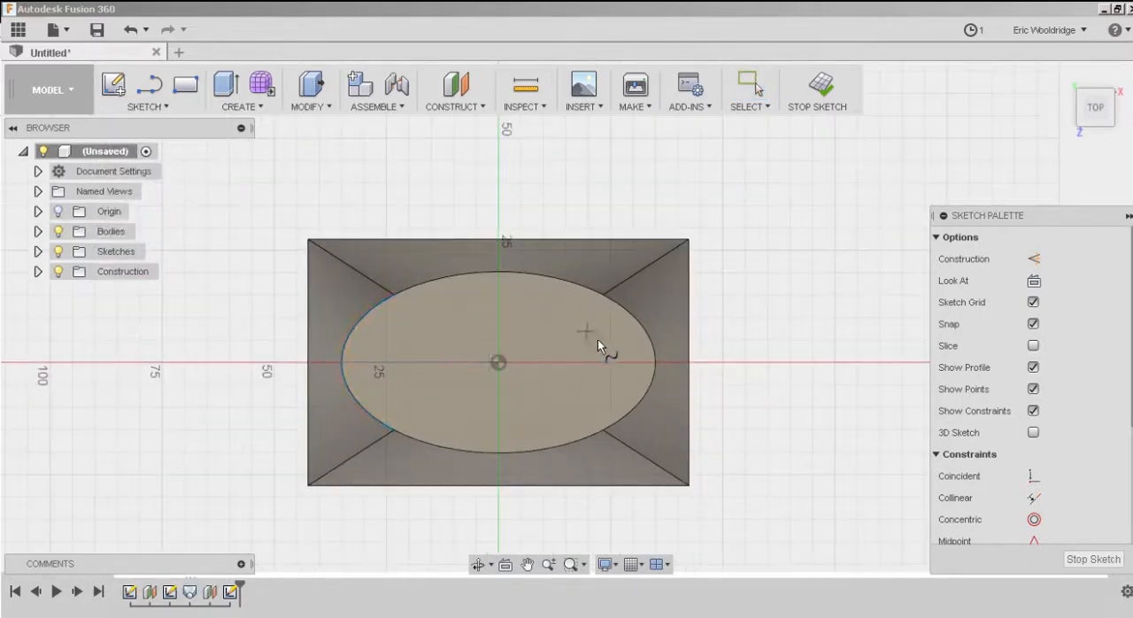
left_click(603, 345)
left_click(575, 314)
left_click(543, 294)
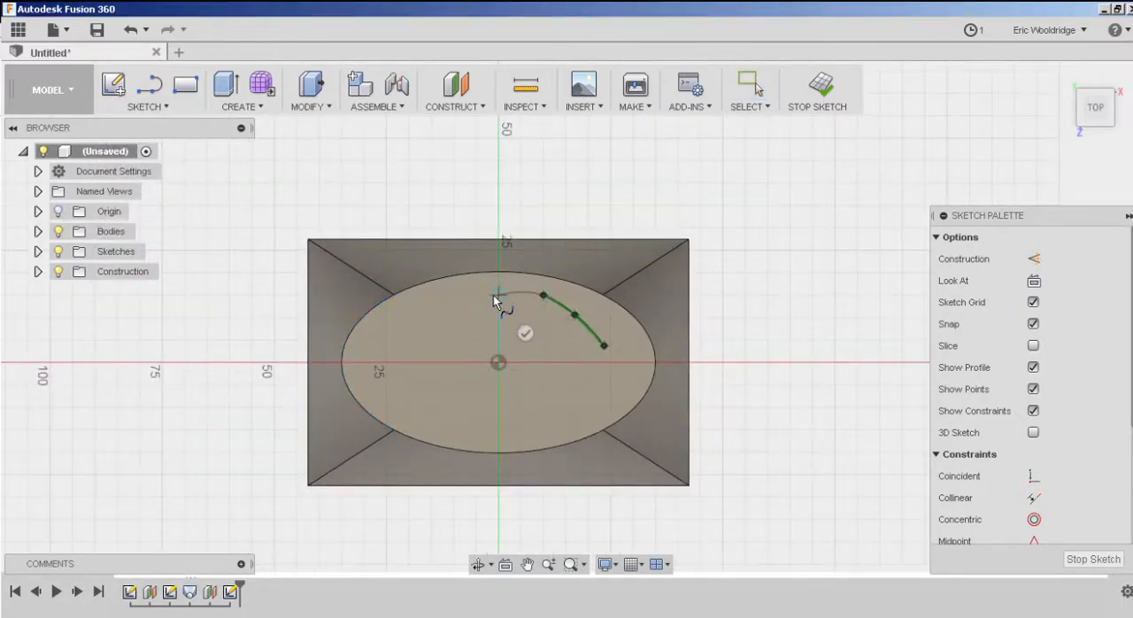
left_click(498, 295)
left_click(454, 294)
left_click(425, 310)
left_click(376, 333)
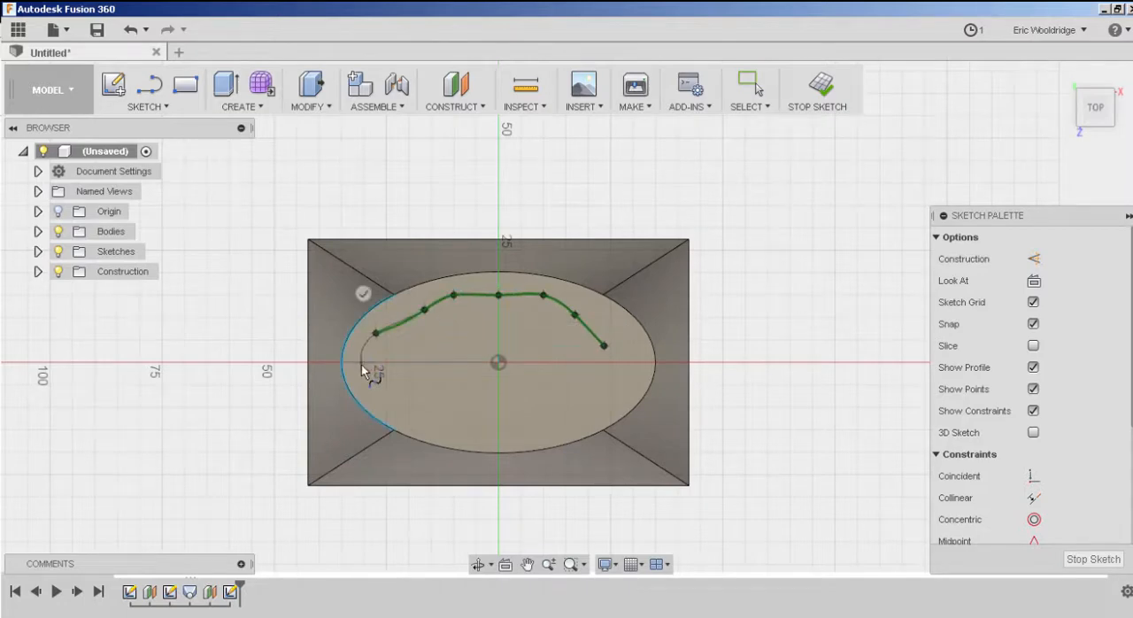
left_click(363, 362)
left_click(408, 406)
left_click(453, 429)
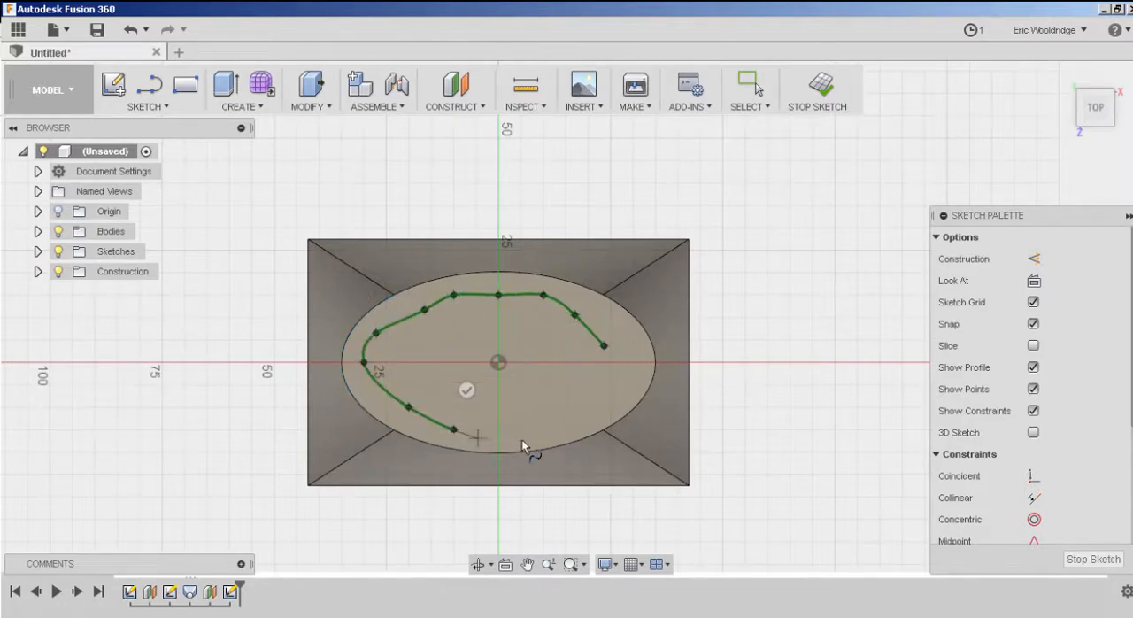
left_click(571, 414)
left_click(603, 398)
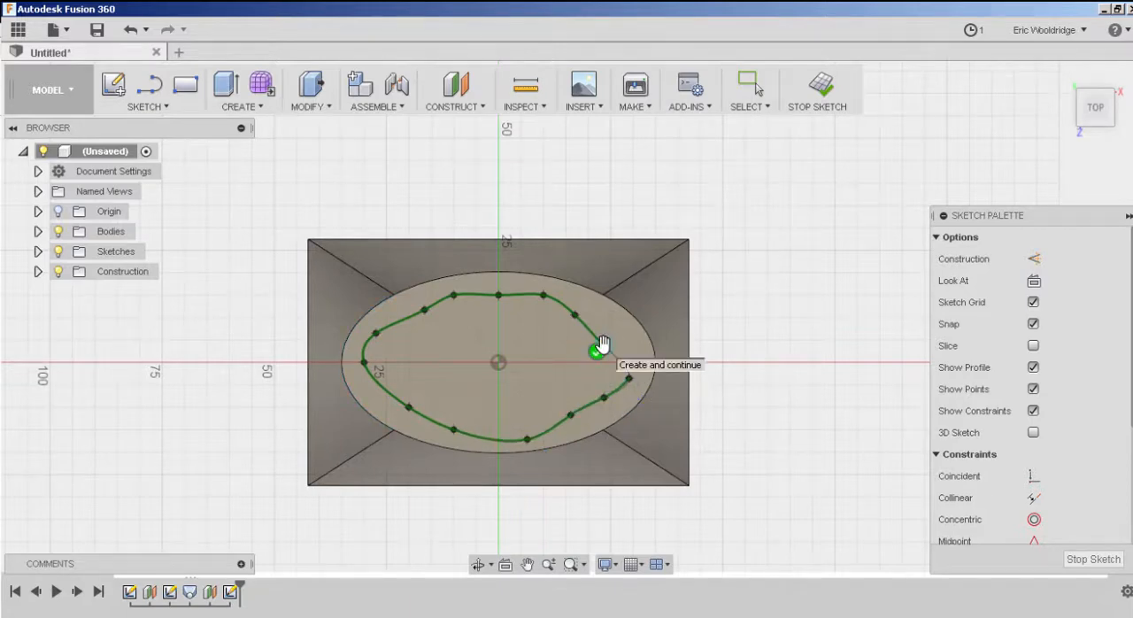
left_click(597, 348)
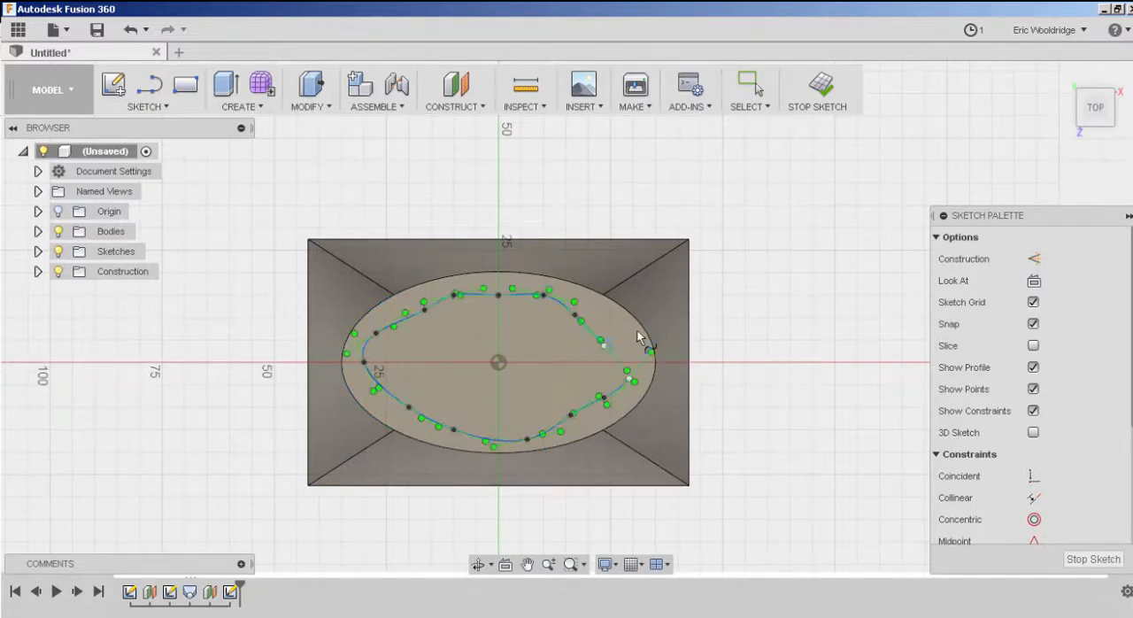
left_click(812, 95)
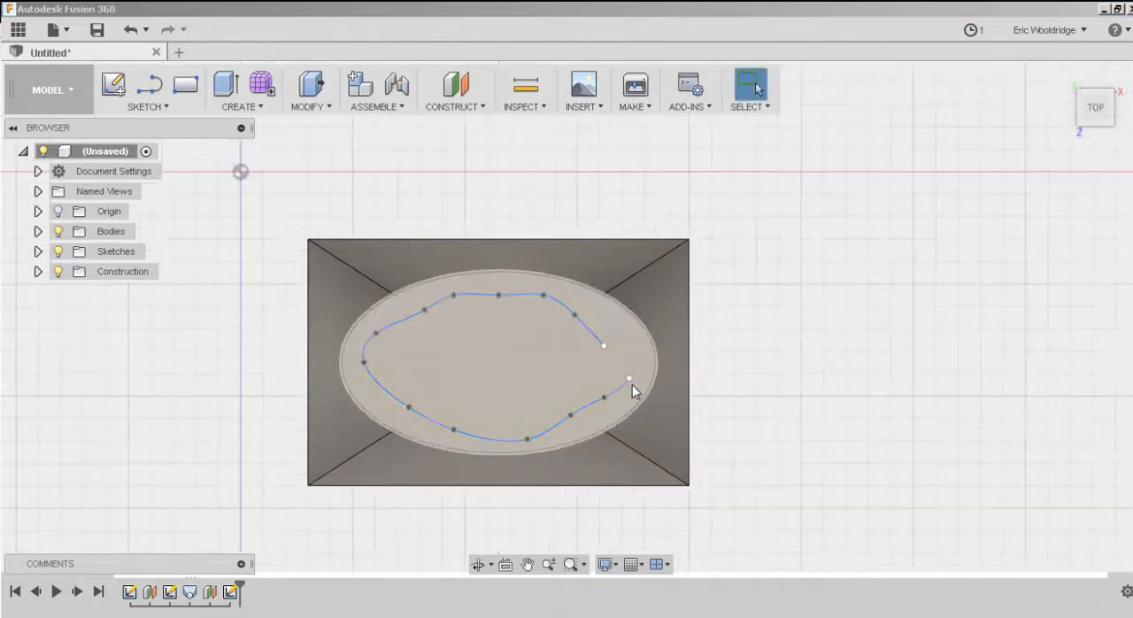
Edit the spline sketch to join its two open ends, reshape the curve around the closing point, and finish the sketch.
left_click(230, 591)
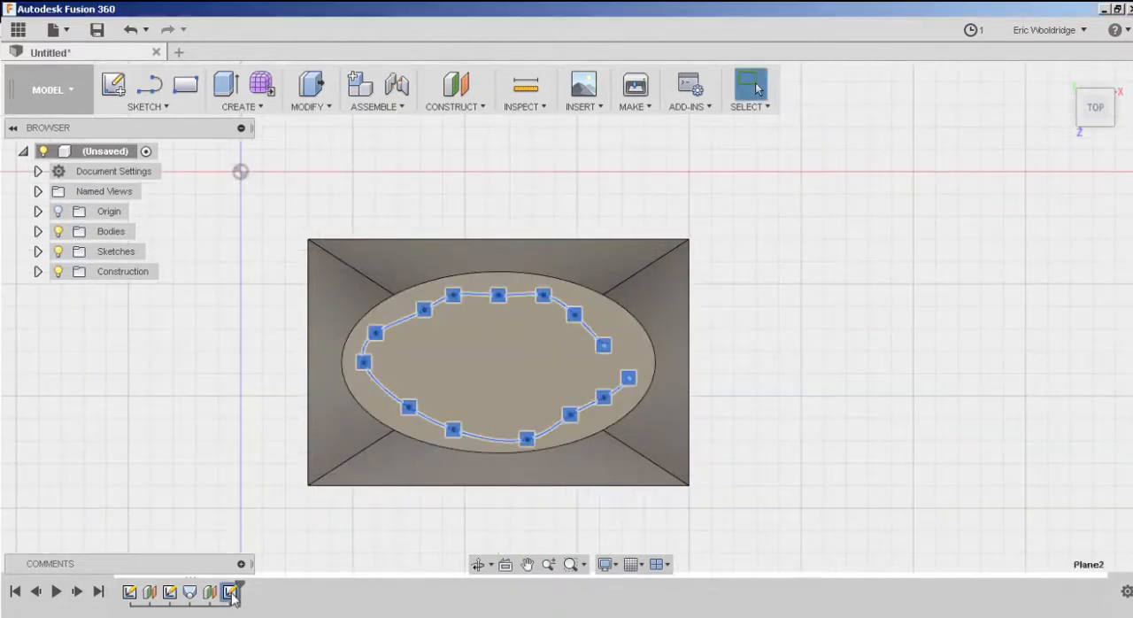
right_click(233, 597)
left_click(231, 595)
right_click(232, 596)
left_click(276, 477)
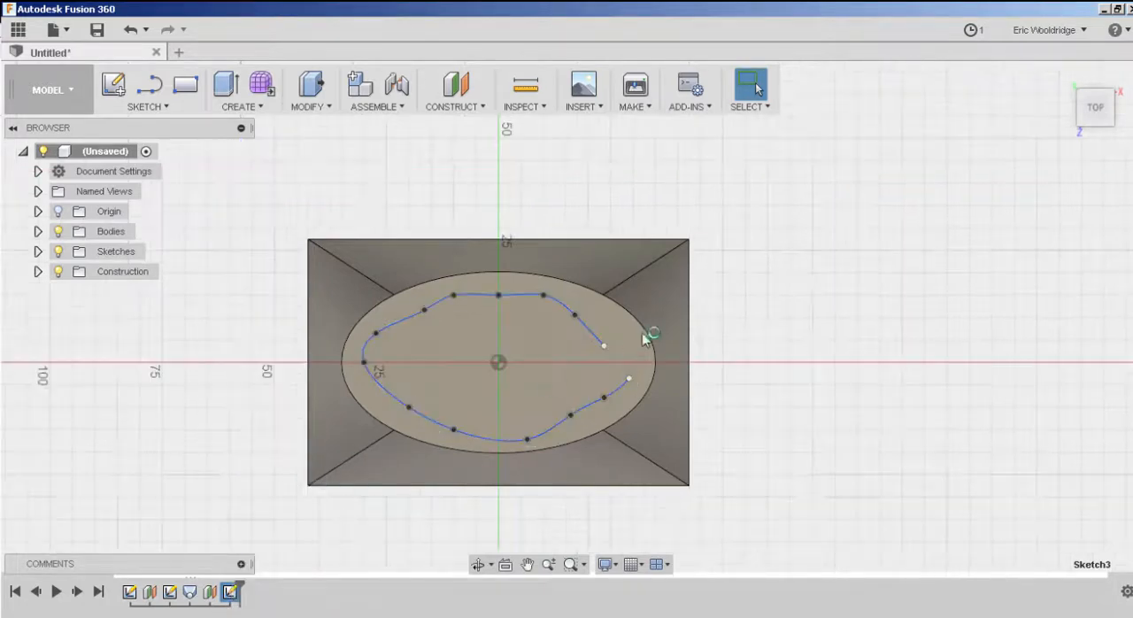
left_click_drag(627, 382, 609, 350)
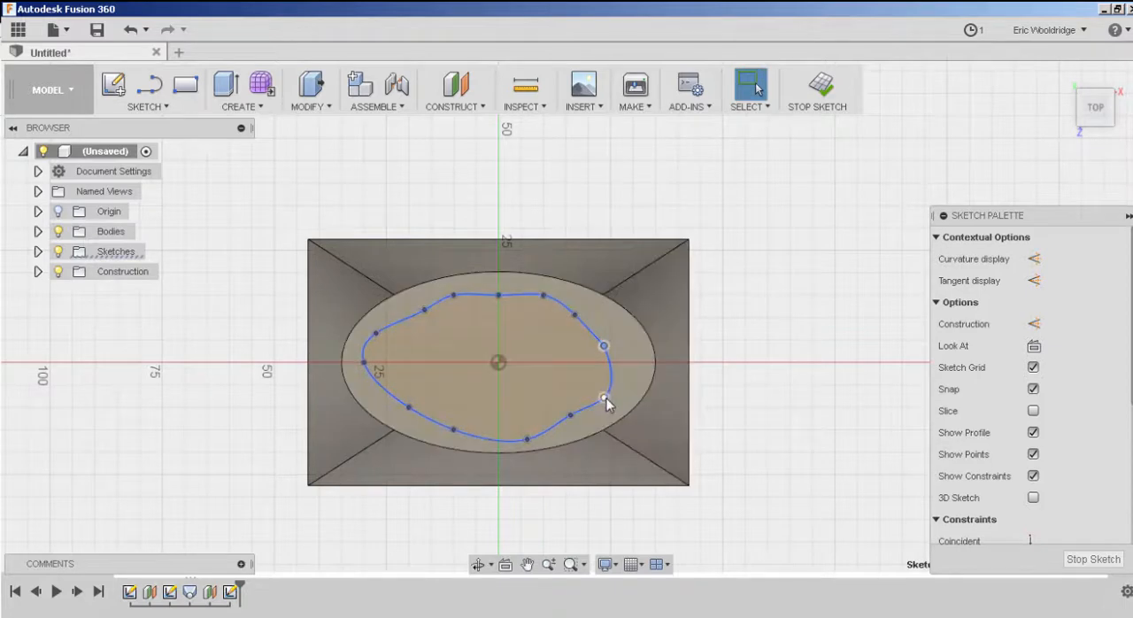
left_click_drag(605, 398, 632, 384)
left_click_drag(604, 346, 609, 337)
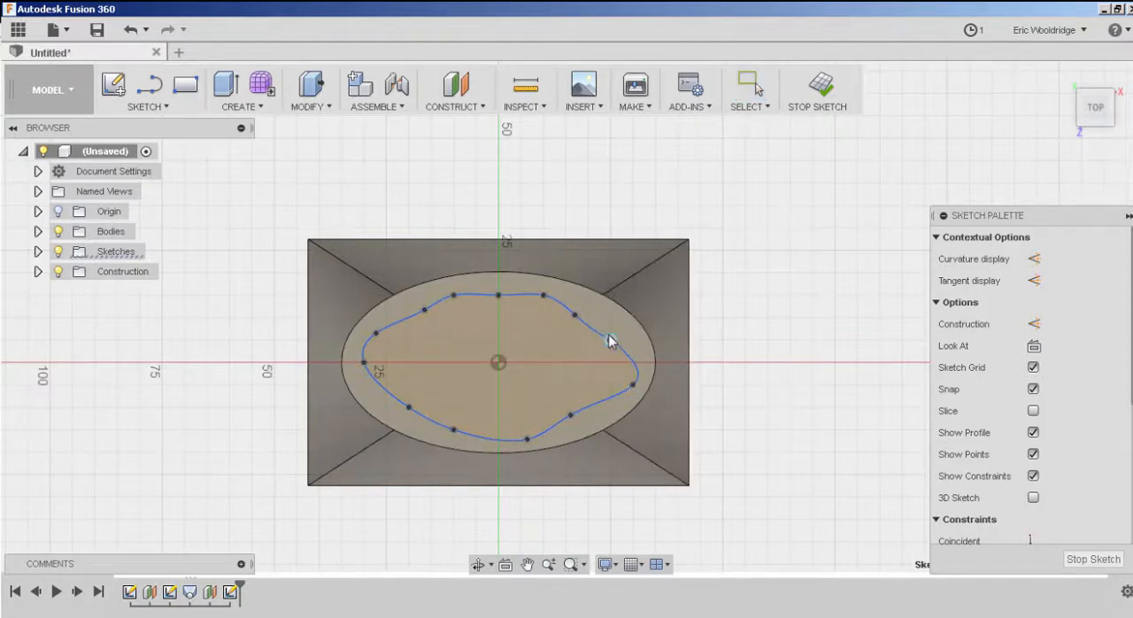
left_click(817, 85)
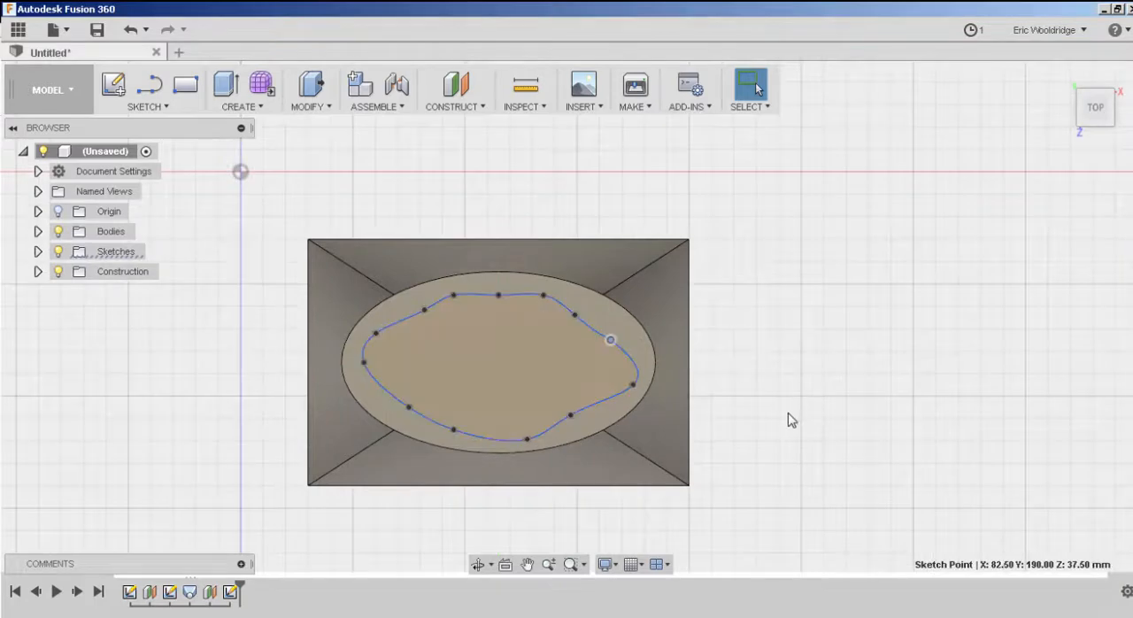
Try to loft from the body's elliptical top face to the spline profile above it.
mouse_move(743, 443)
middle_mouse_down("shift")
mouse_move(721, 392)
mouse_move(731, 430)
mouse_move(721, 462)
mouse_move(673, 356)
mouse_move(544, 302)
middle_mouse_up("shift")
scroll(721, 462, "down", 5)
left_click(260, 108)
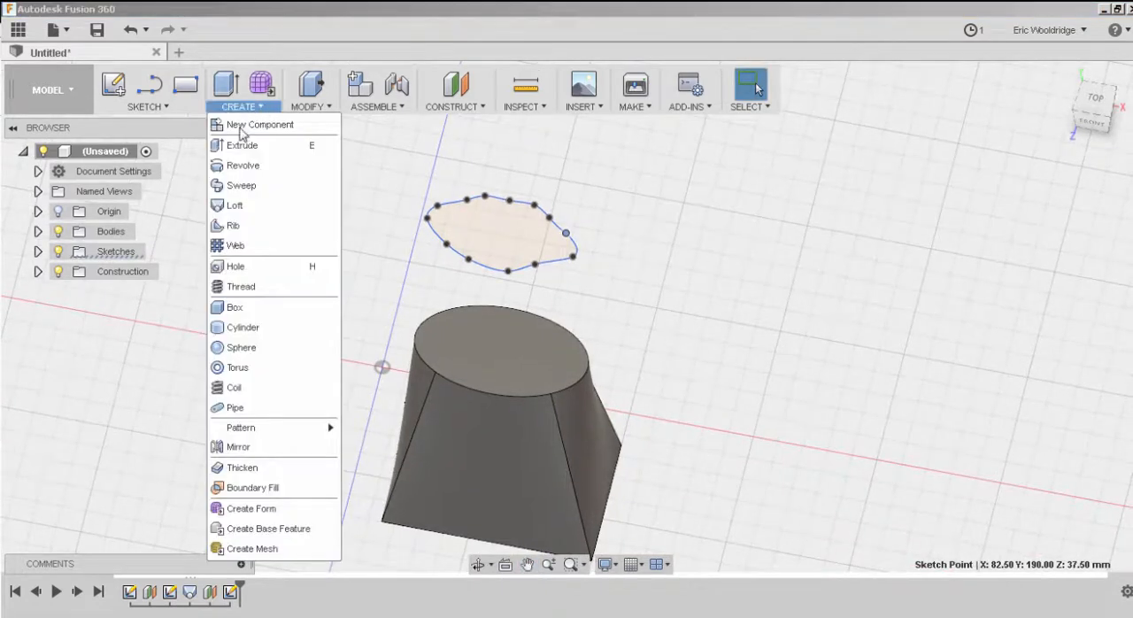
left_click(235, 205)
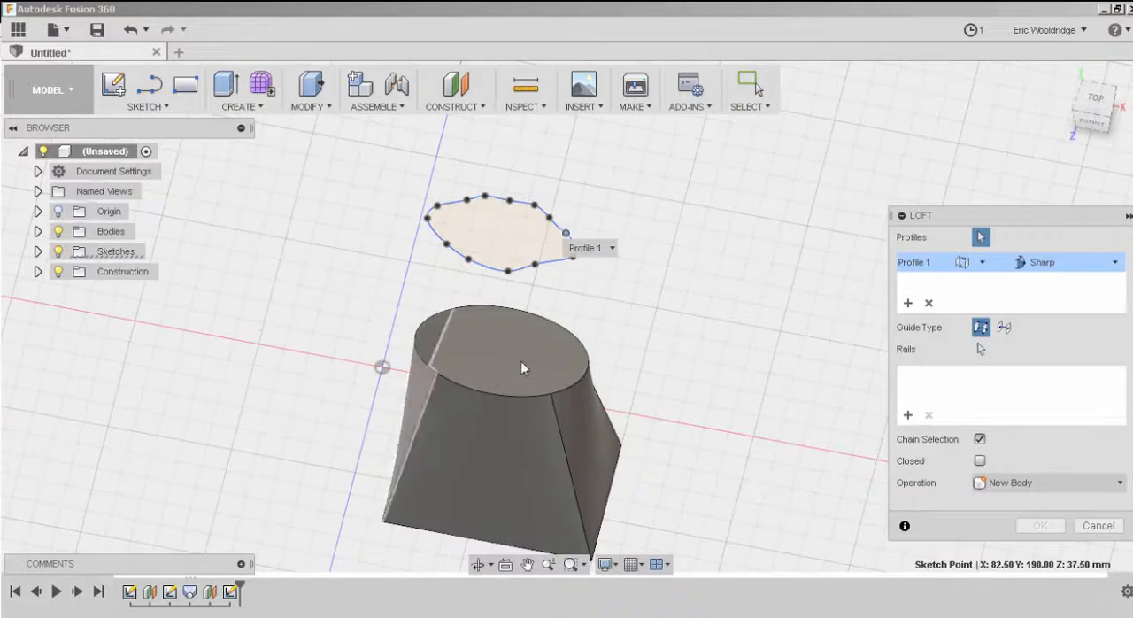
left_click(533, 354)
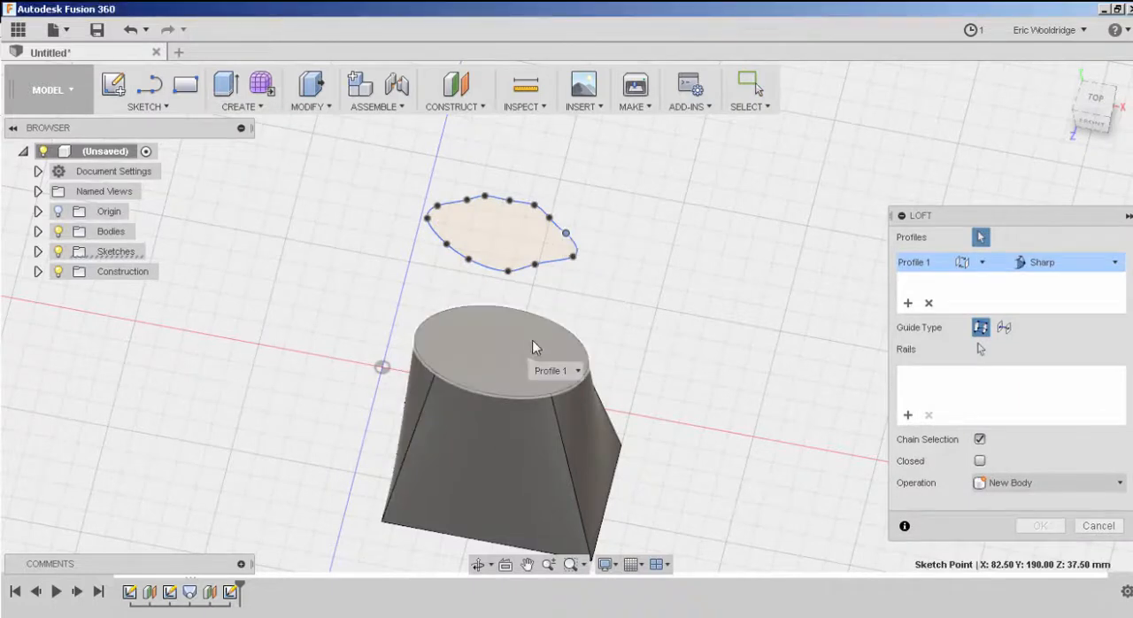
left_click(518, 235)
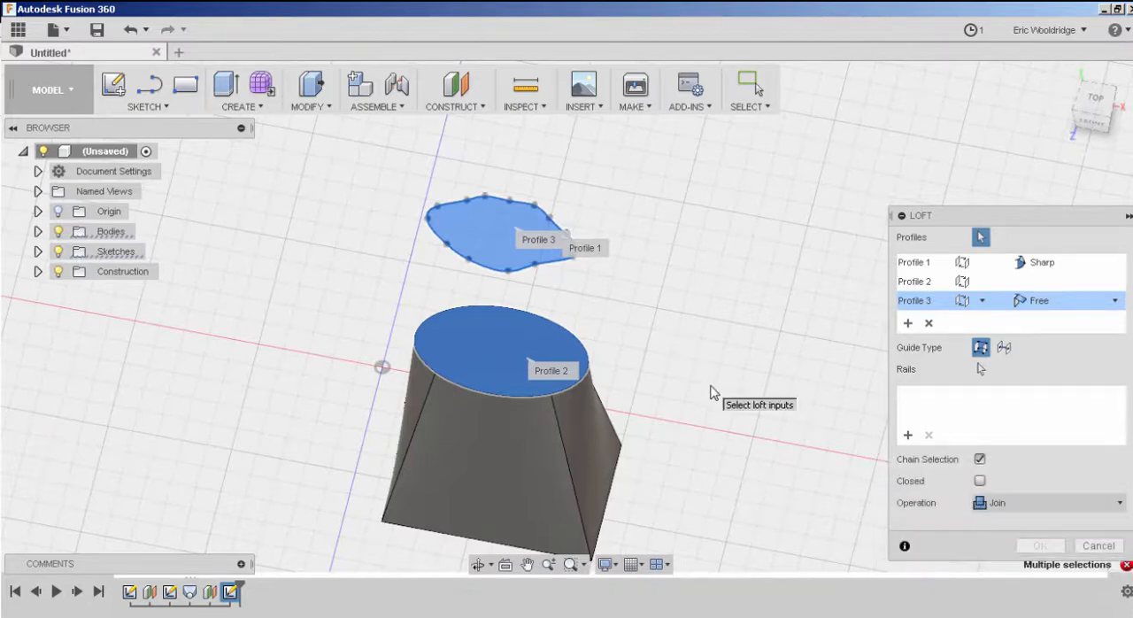
left_click(1098, 545)
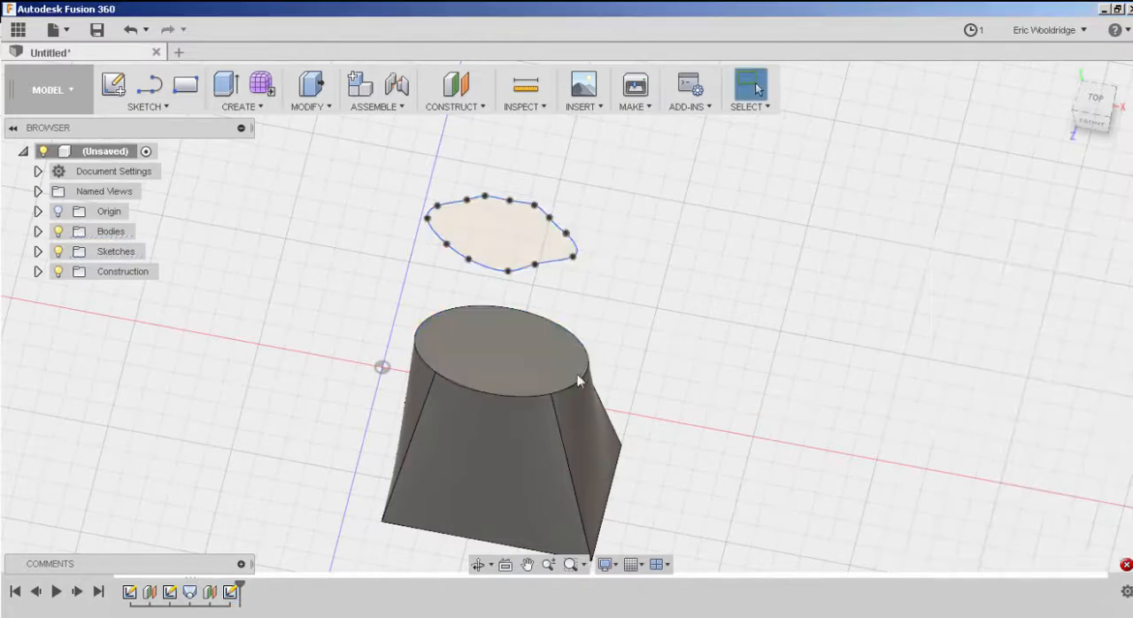
Edit the sketch on the upper offset plane and delete the whole spline.
right_click(230, 594)
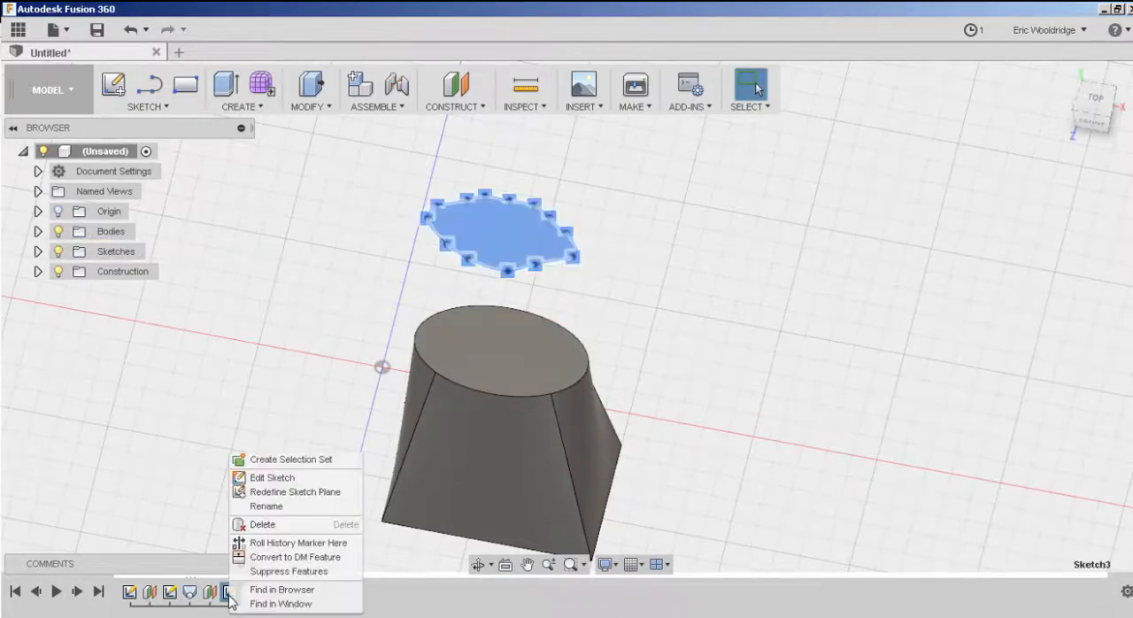
left_click(262, 478)
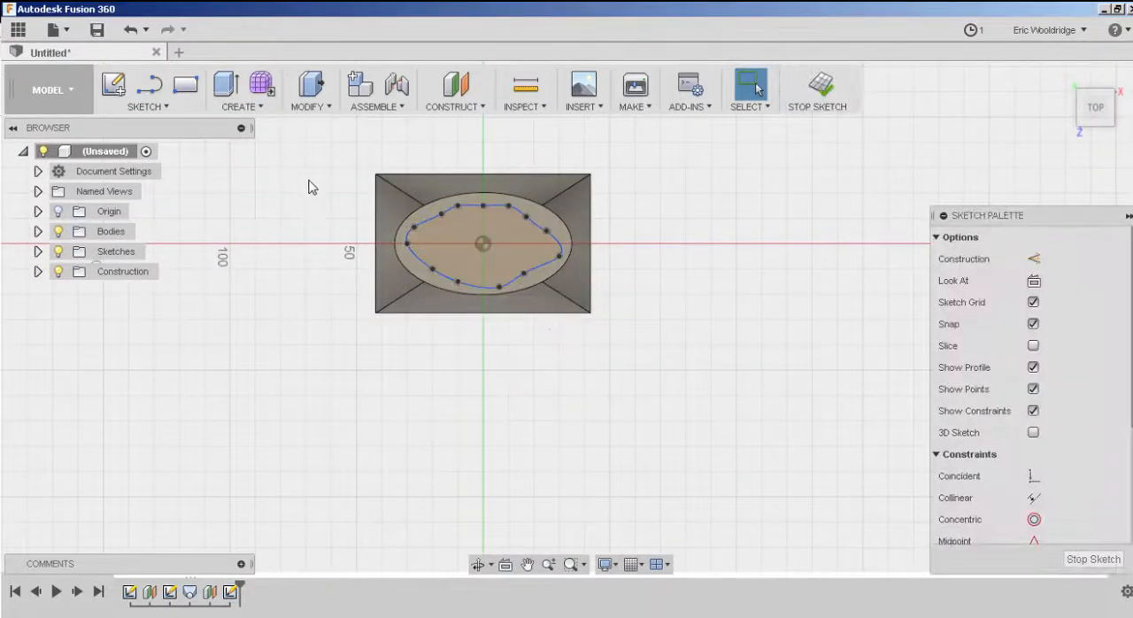
left_click_drag(287, 171, 627, 350)
key("Delete")
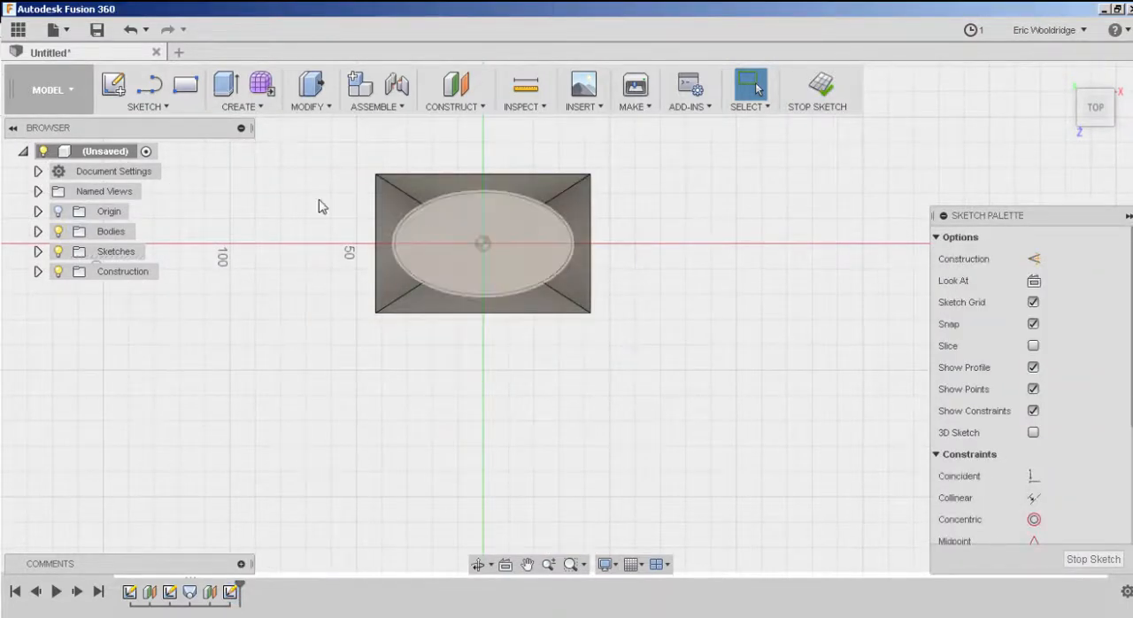
Sketch a centre-diameter circle about 35 mm across on the upper plane, centred over the ellipse.
left_click(146, 107)
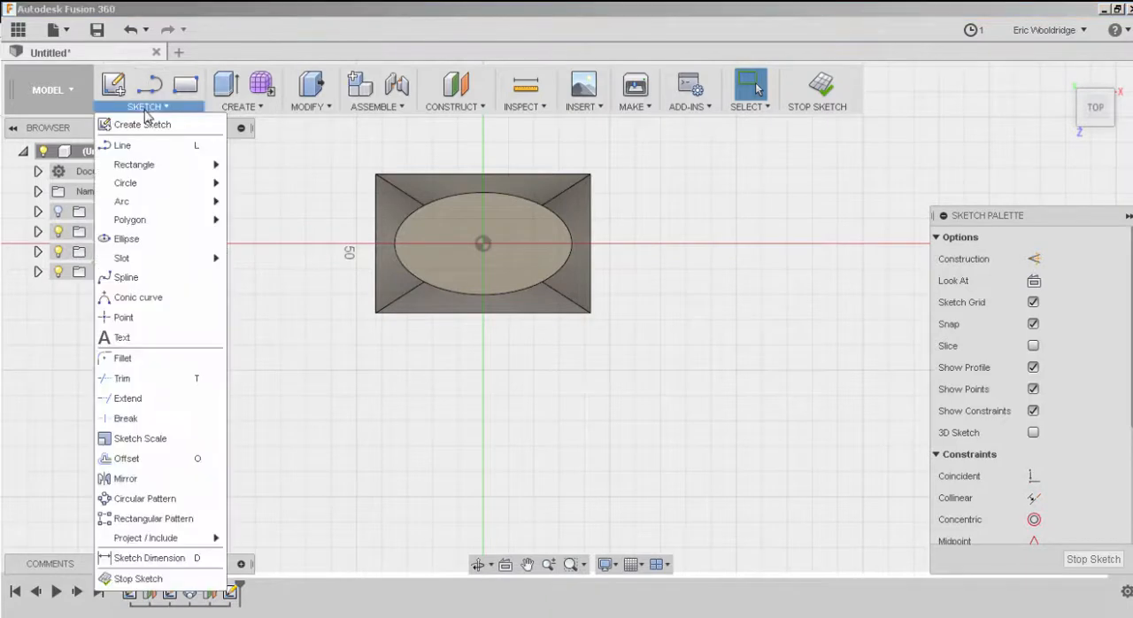
mouse_move(134, 186)
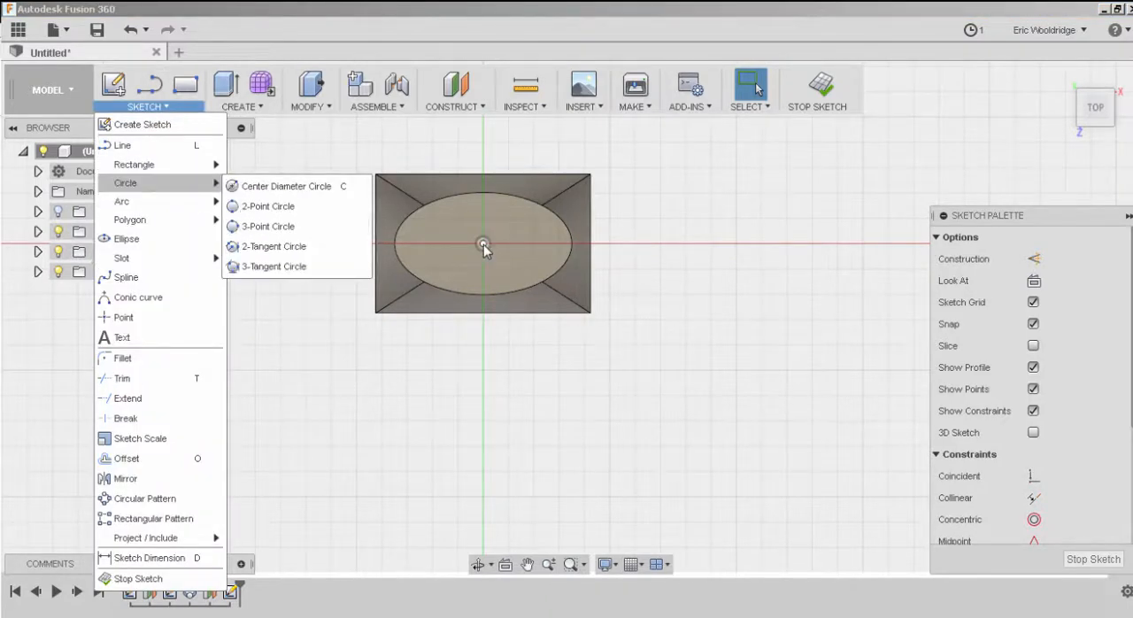
left_click(509, 255)
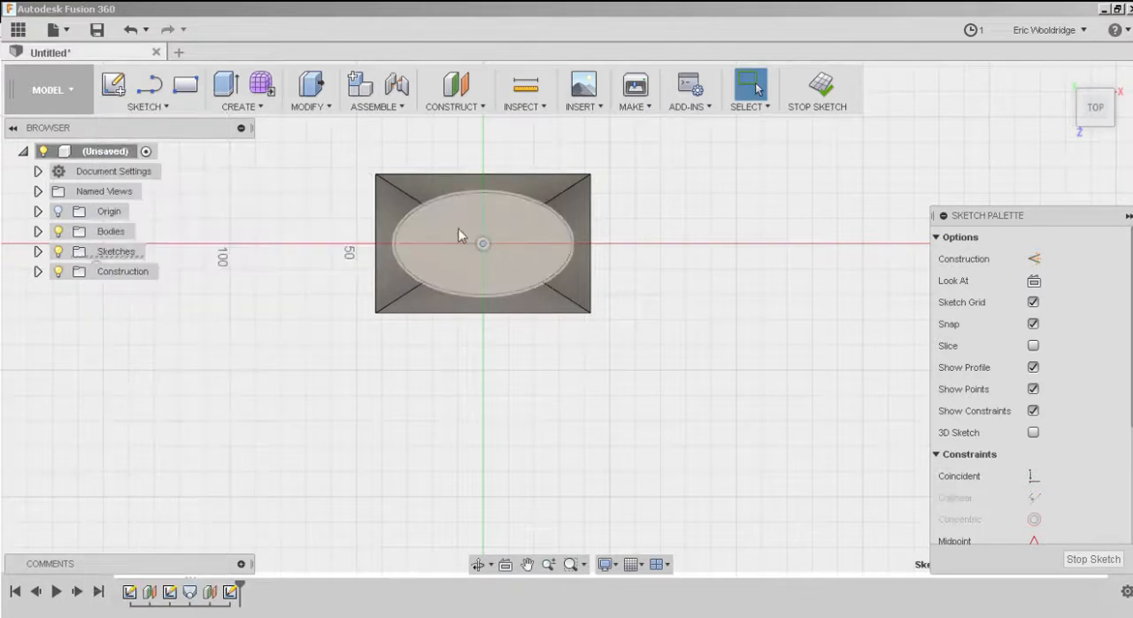
left_click(164, 107)
mouse_move(142, 186)
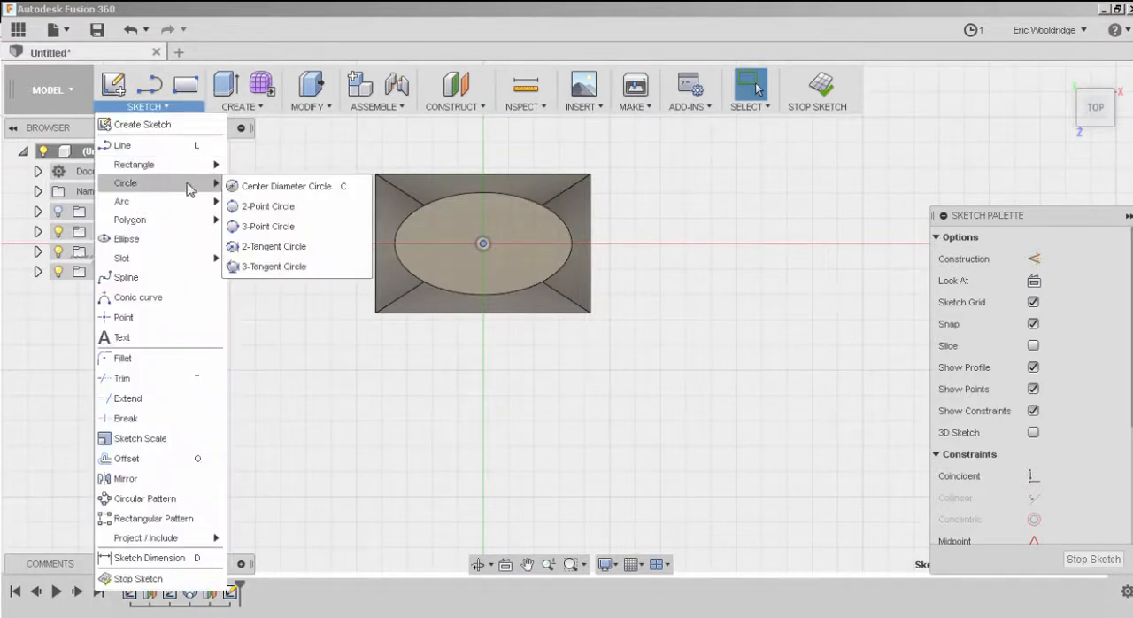
left_click(265, 187)
left_click(481, 243)
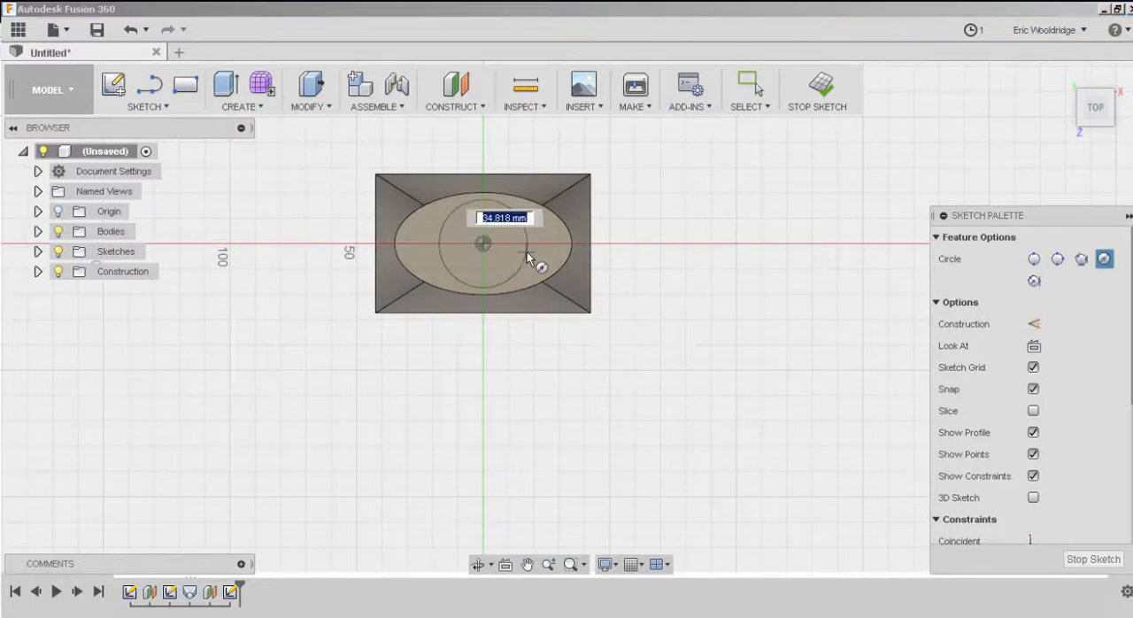
left_click(525, 252)
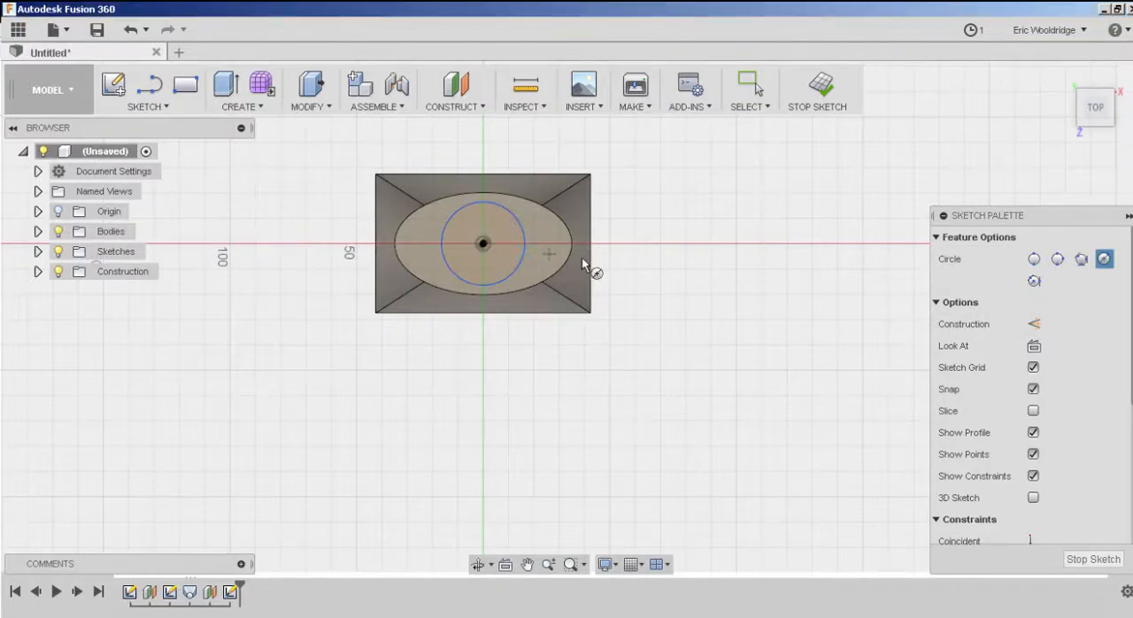
Enlarge the circle to a radius of about 33 mm and finish the sketch.
key("Escape")
left_click(517, 271)
left_click_drag(543, 289, 551, 293)
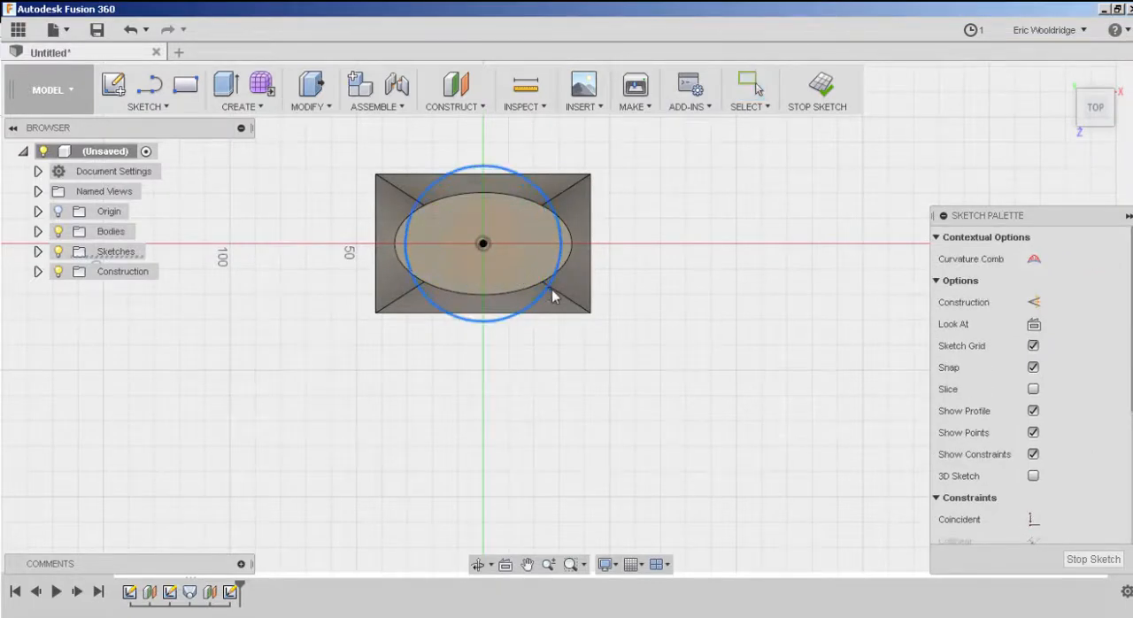
left_click(837, 106)
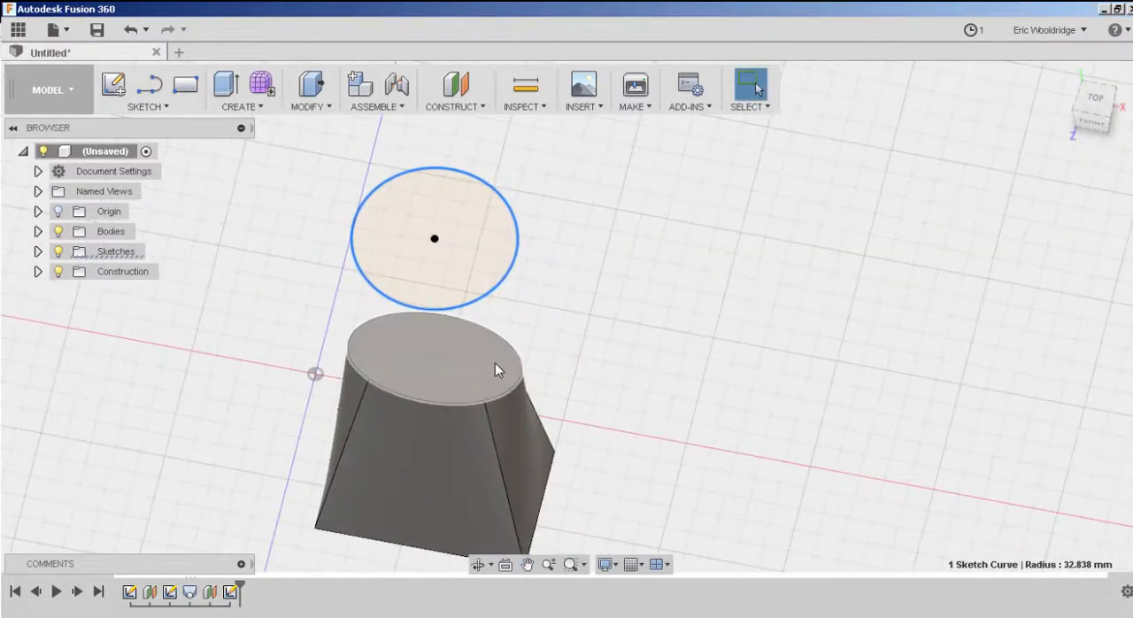
Try to loft from the body's elliptical top face to the circle above it.
left_click(260, 108)
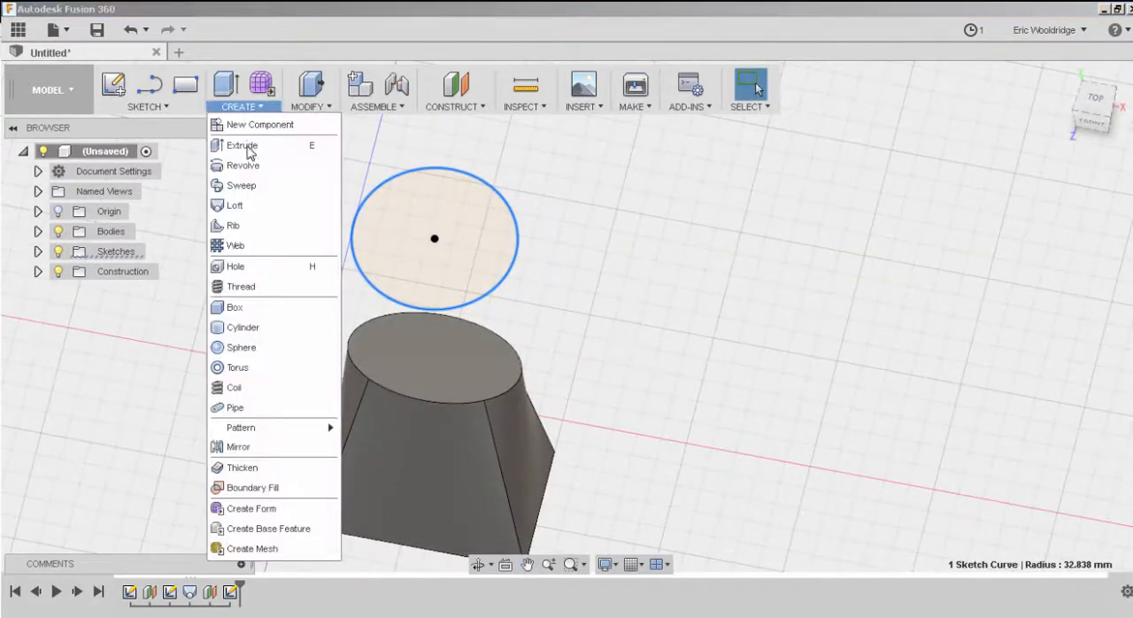
left_click(241, 204)
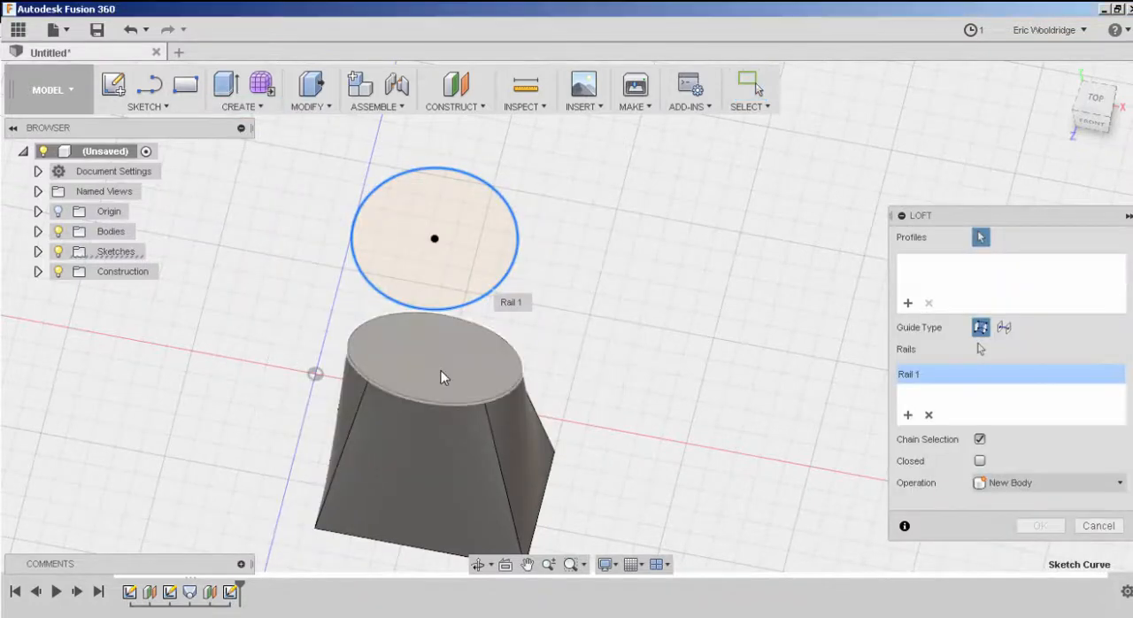
left_click(441, 370)
left_click(485, 273)
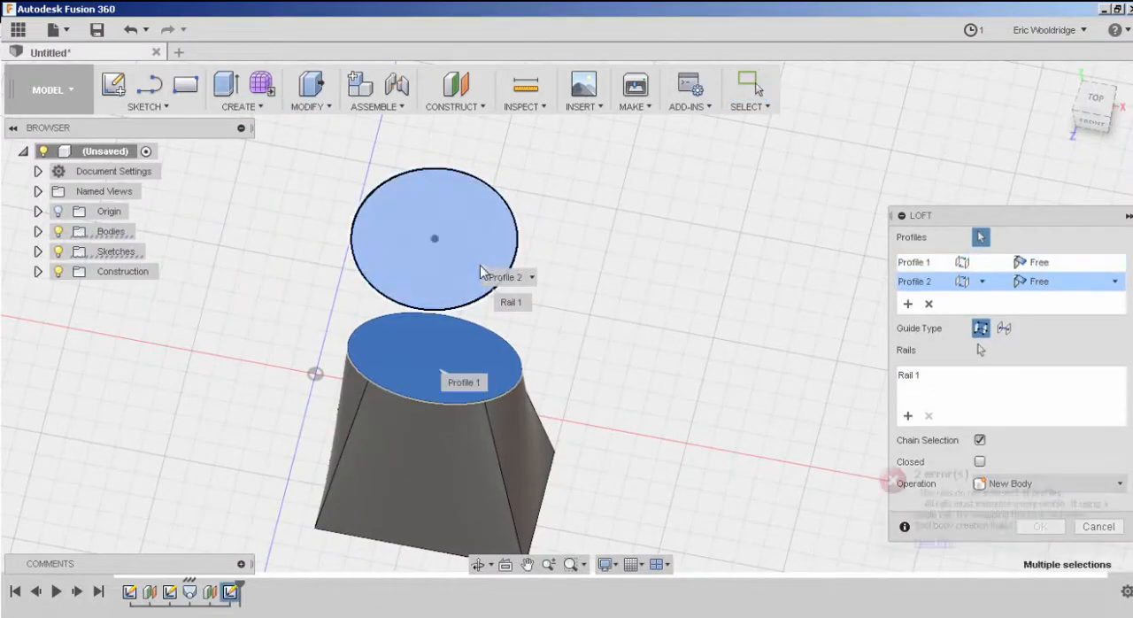
mouse_move(682, 371)
middle_mouse_down("shift")
mouse_move(683, 354)
mouse_move(647, 358)
mouse_move(690, 364)
middle_mouse_up("shift")
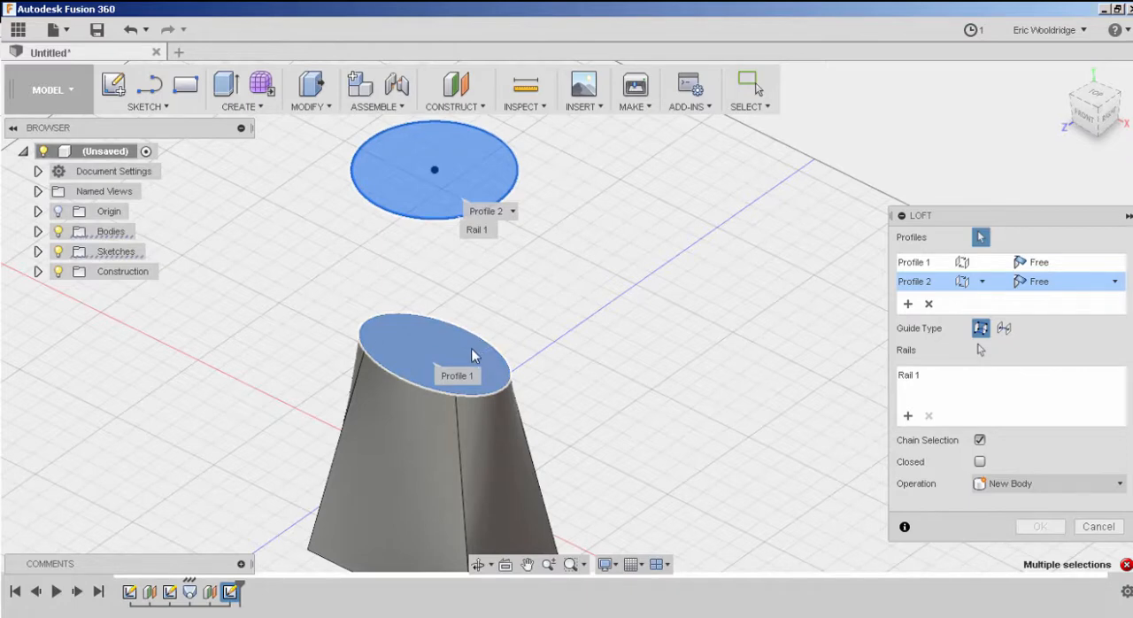
key("Escape")
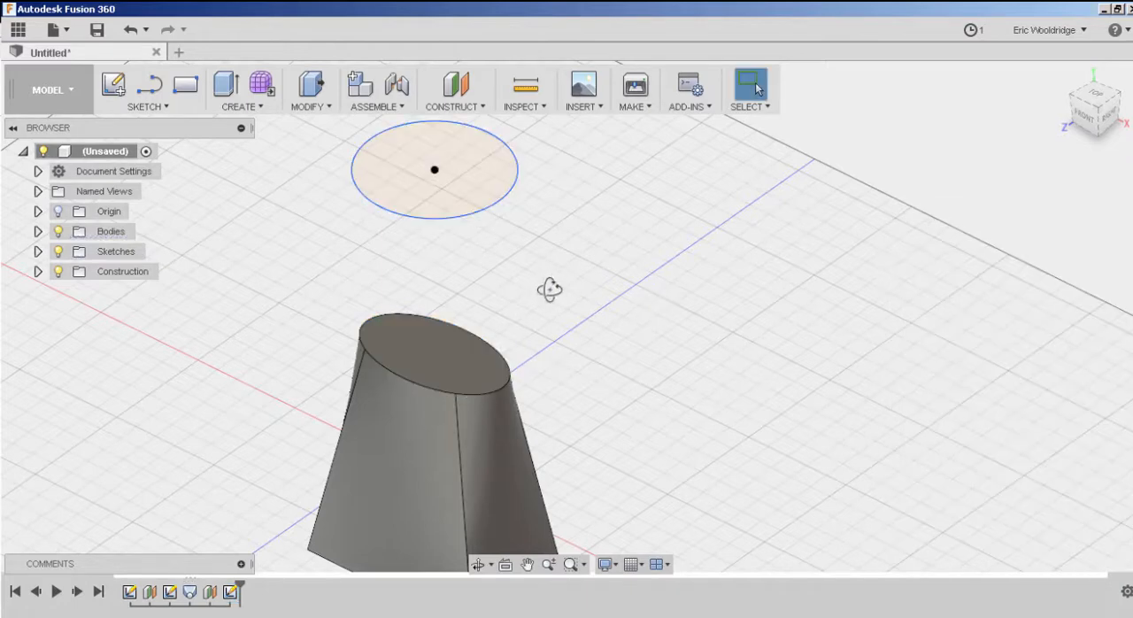
Delete the circle above the body.
middle_click_drag(550, 289, 546, 306, "shift")
left_click(507, 270)
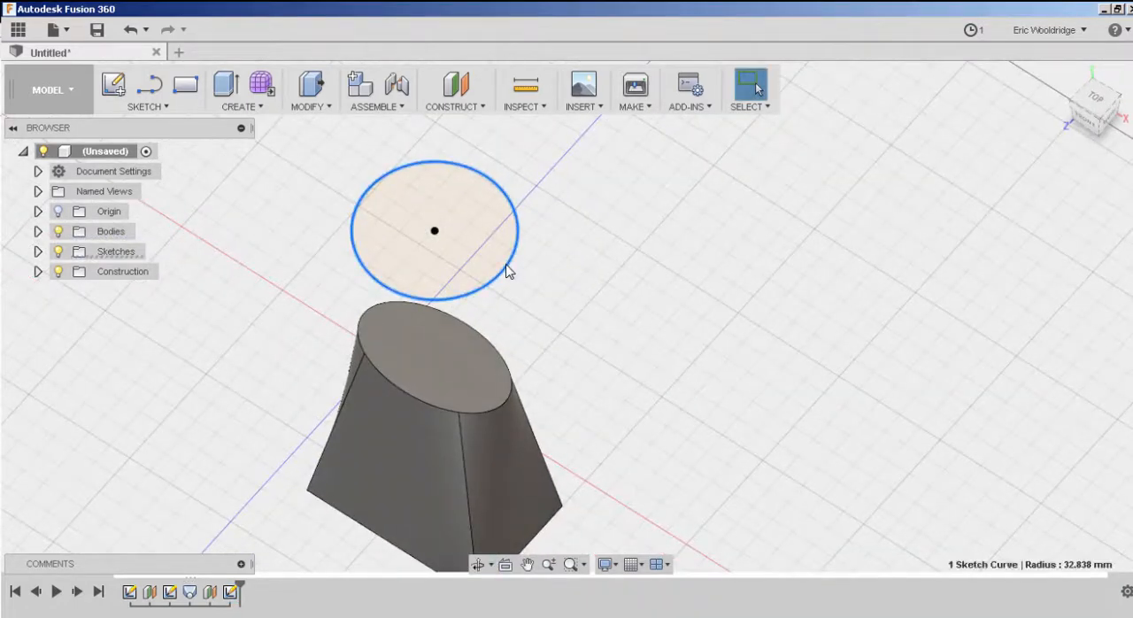
key("Delete")
mouse_move(563, 276)
middle_mouse_down("shift")
mouse_move(576, 268)
mouse_move(571, 277)
middle_mouse_up("shift")
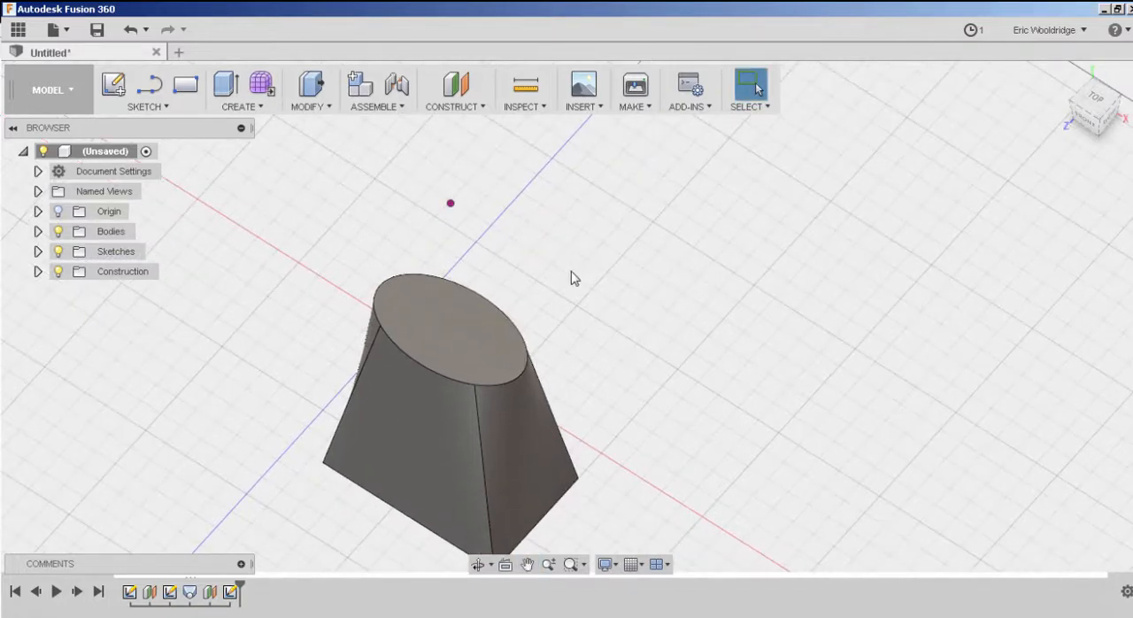
Sketch an ellipse on the body's top face, tracing its outline with a major axis of about 70 mm, and finish the sketch.
left_click(119, 88)
left_click(495, 339)
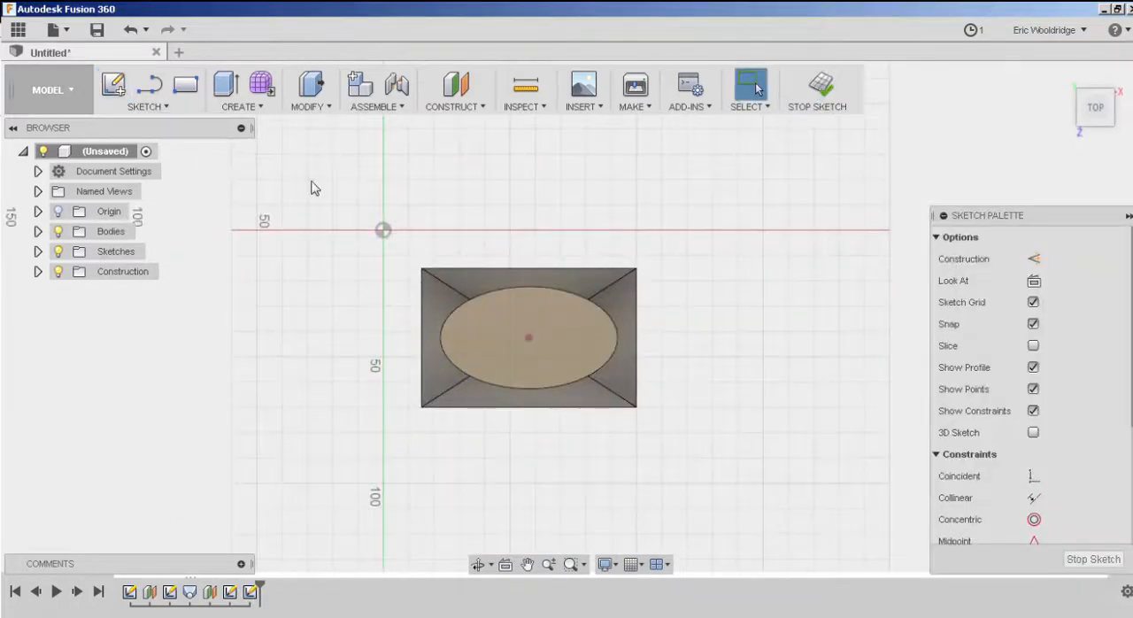
left_click(146, 107)
left_click(135, 235)
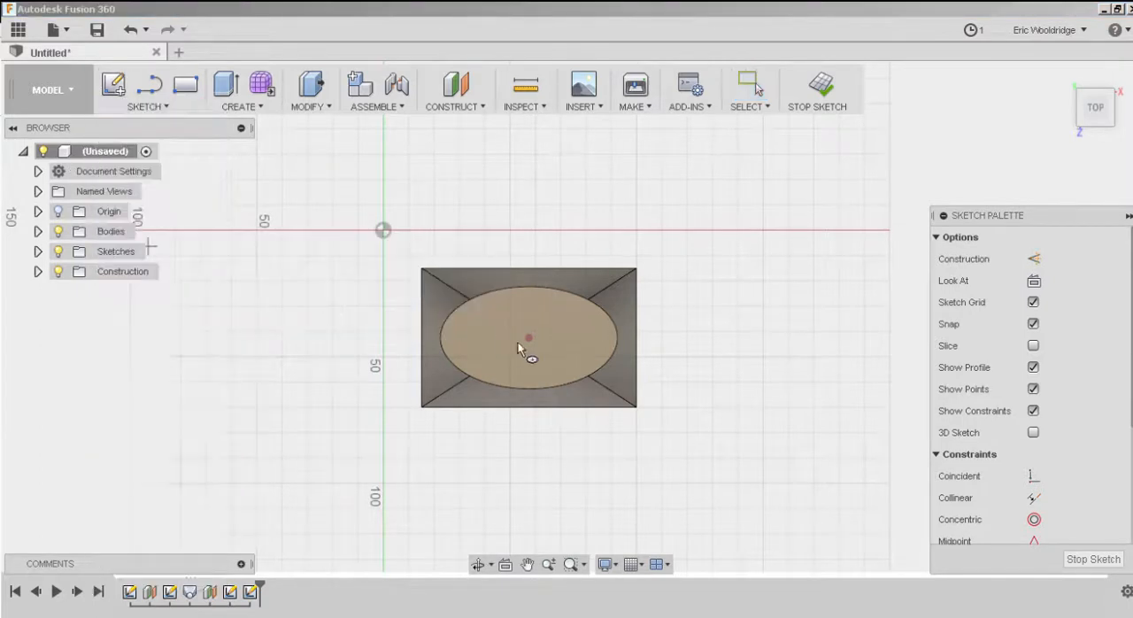
left_click(529, 338)
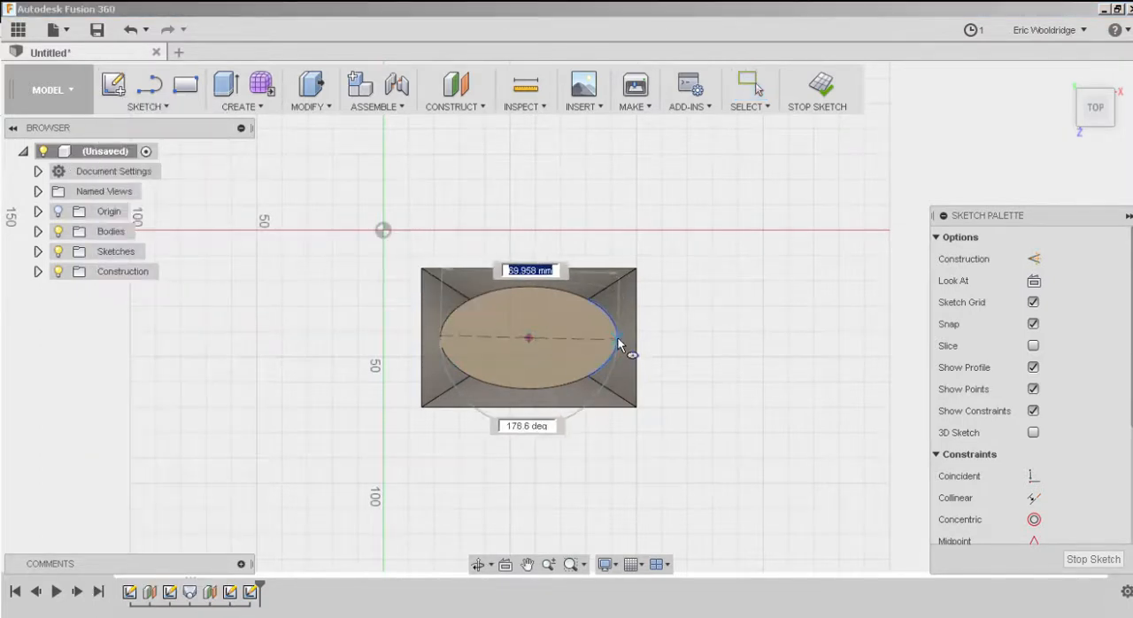
left_click(616, 337)
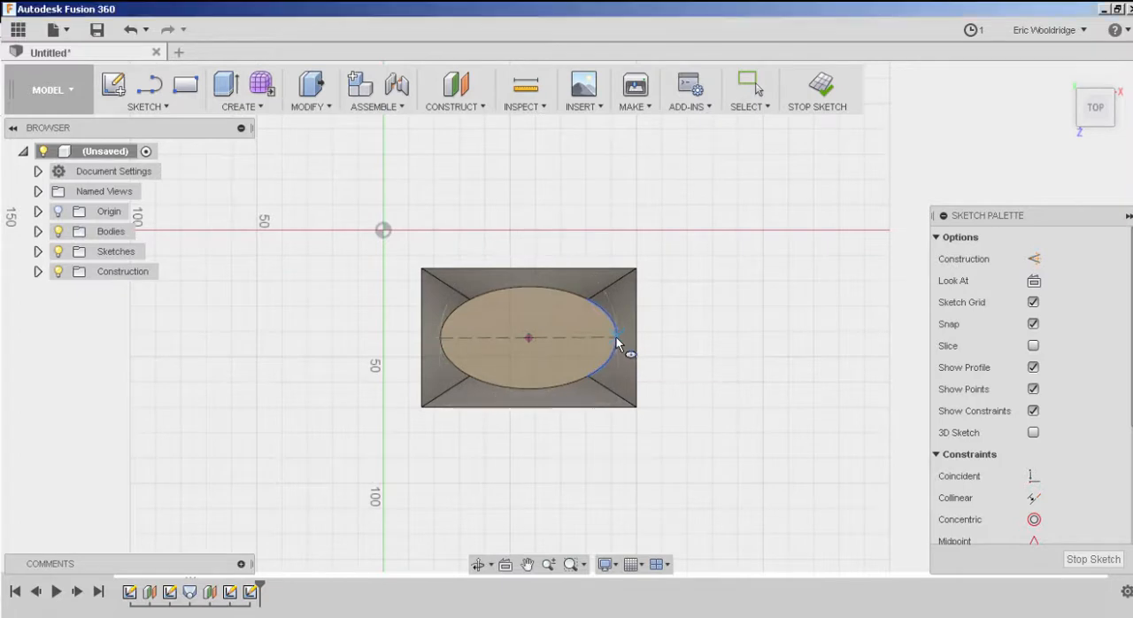
left_click(533, 294)
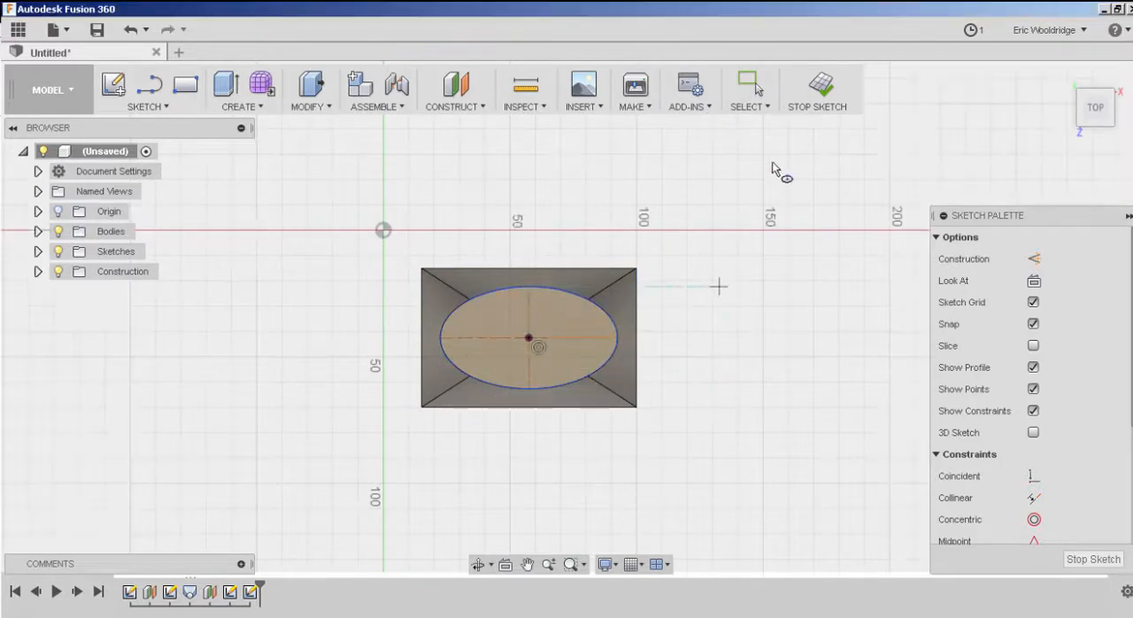
left_click(822, 93)
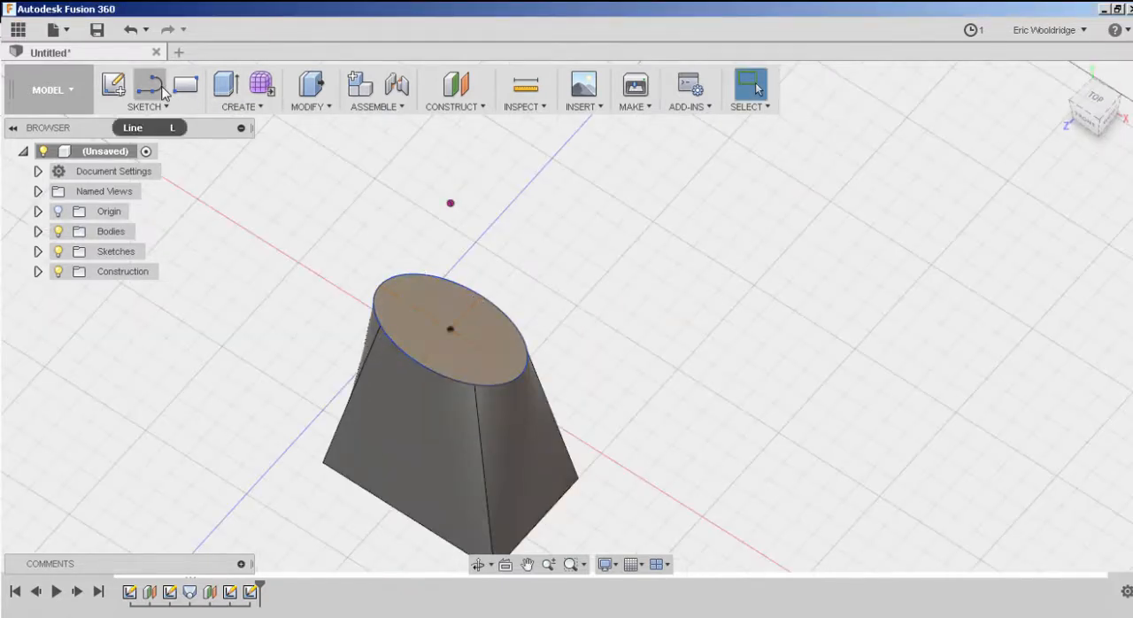
left_click(123, 92)
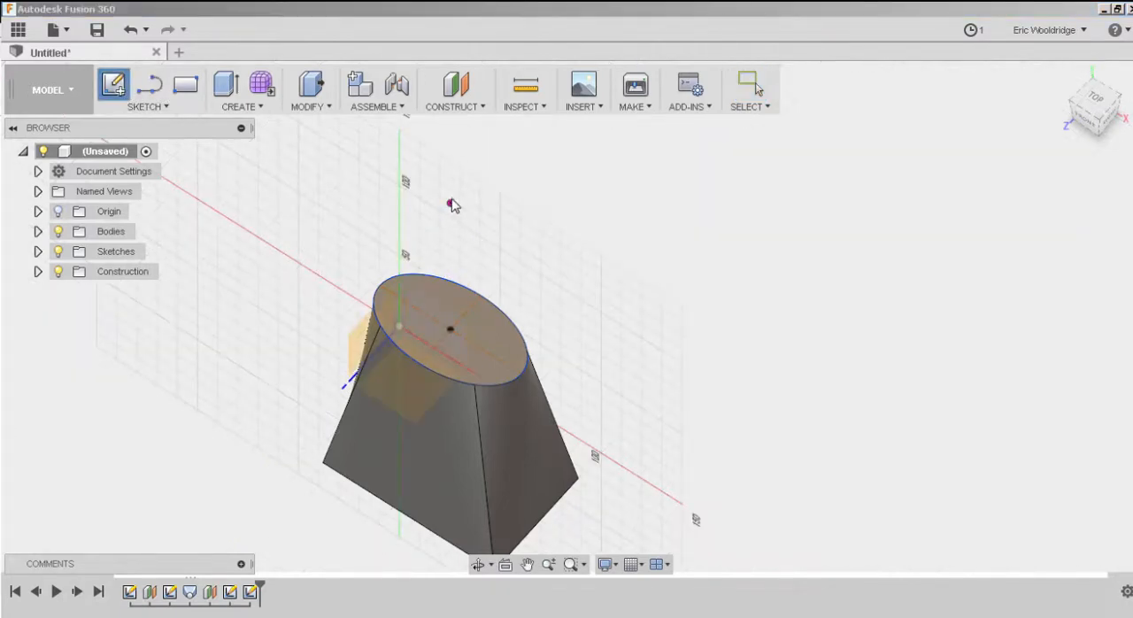
key("Escape")
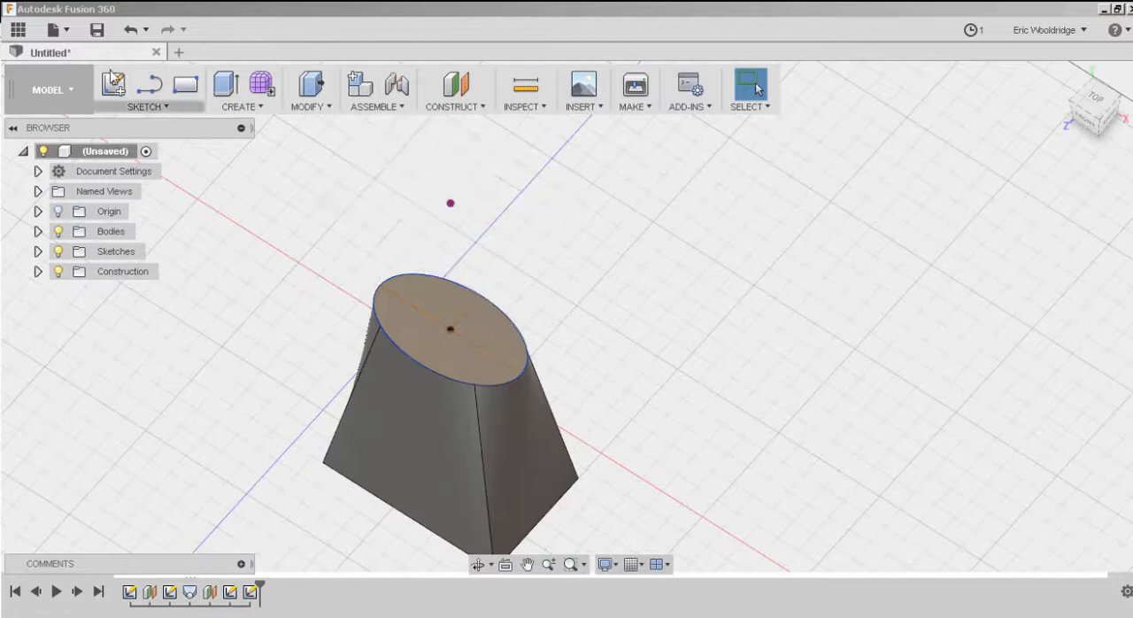
left_click(114, 84)
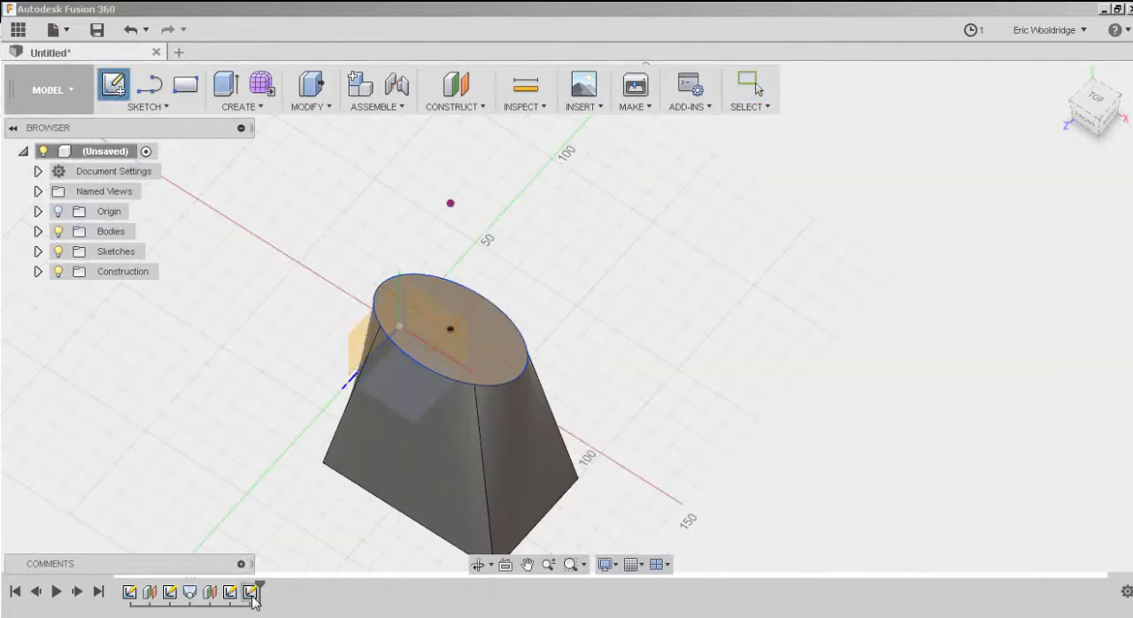
key("Escape")
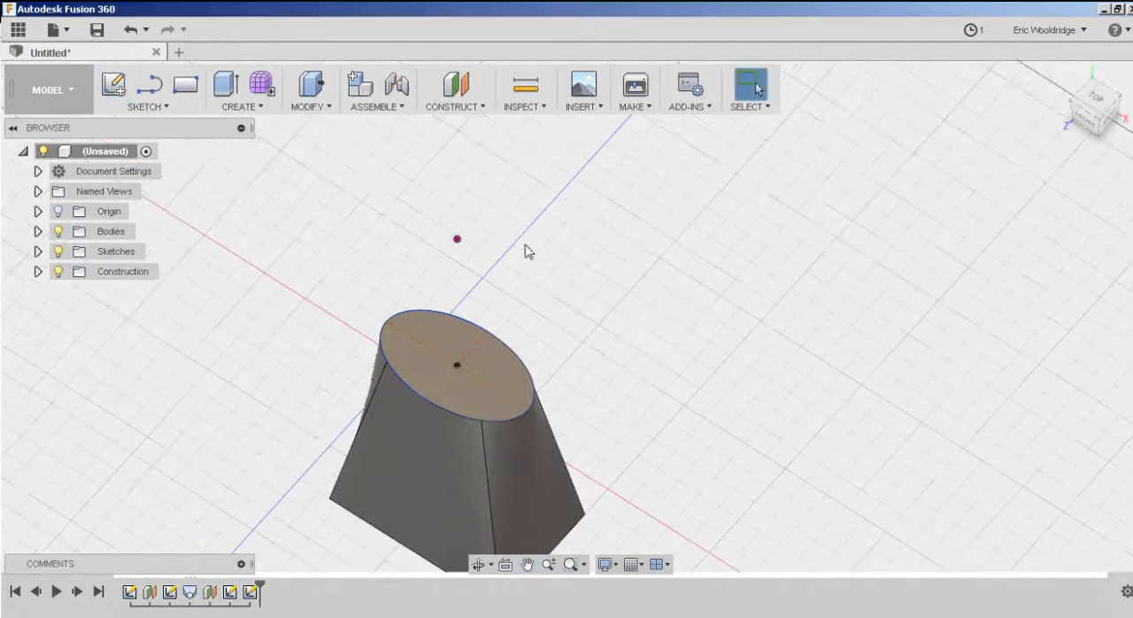
Create a construction plane offset 110 mm above the elliptical profile on the body's top face.
left_click(454, 93)
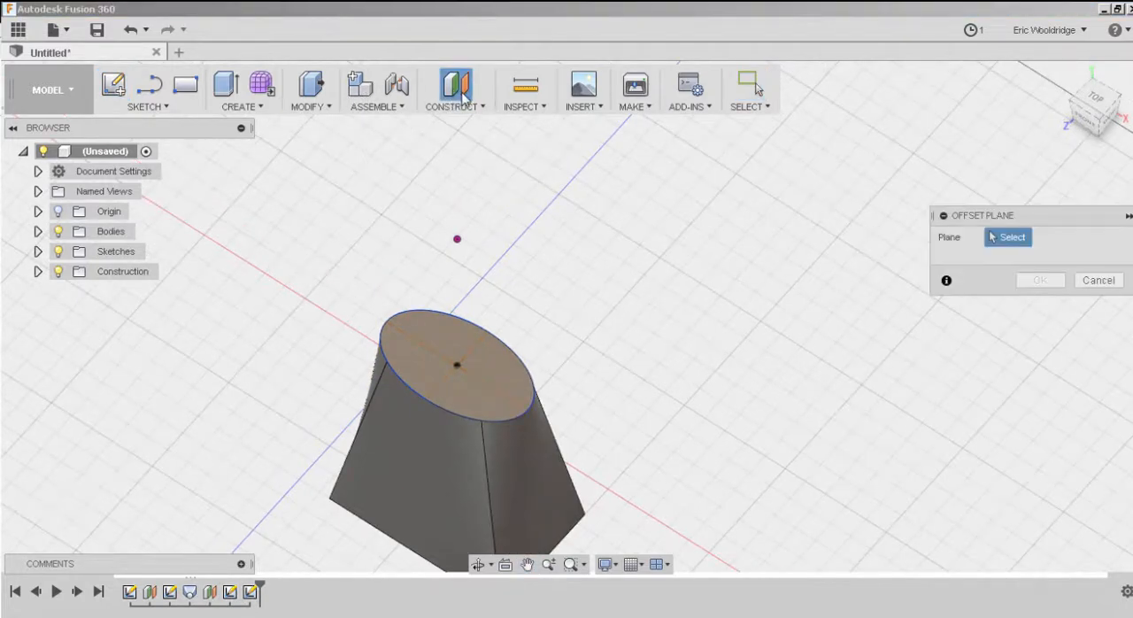
left_click(510, 352)
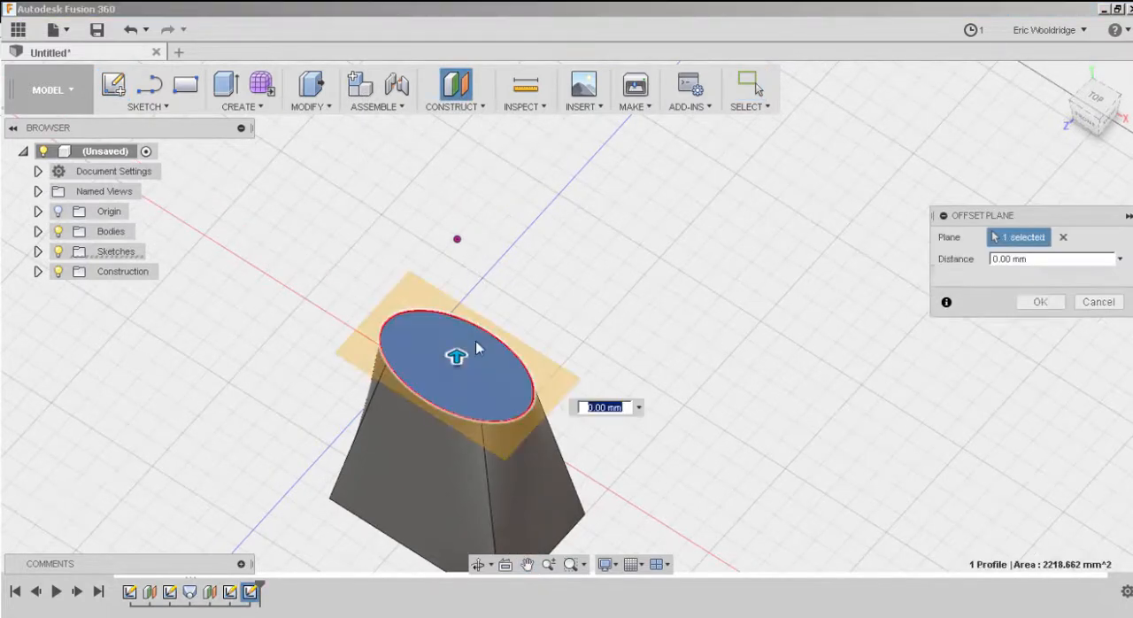
left_click_drag(458, 354, 454, 210)
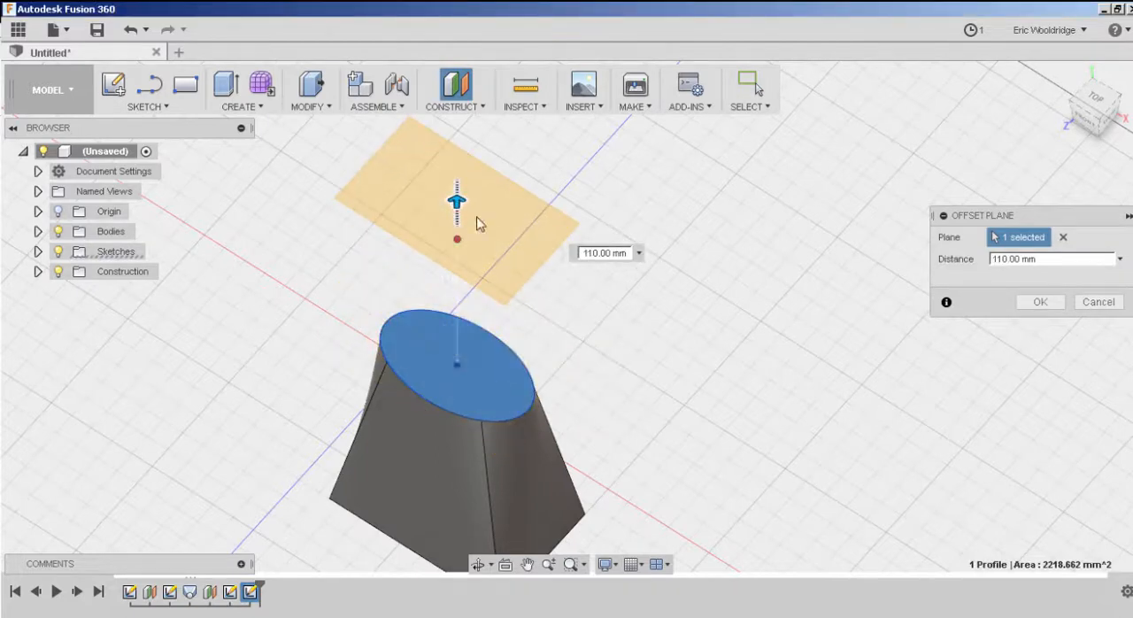
left_click(1039, 302)
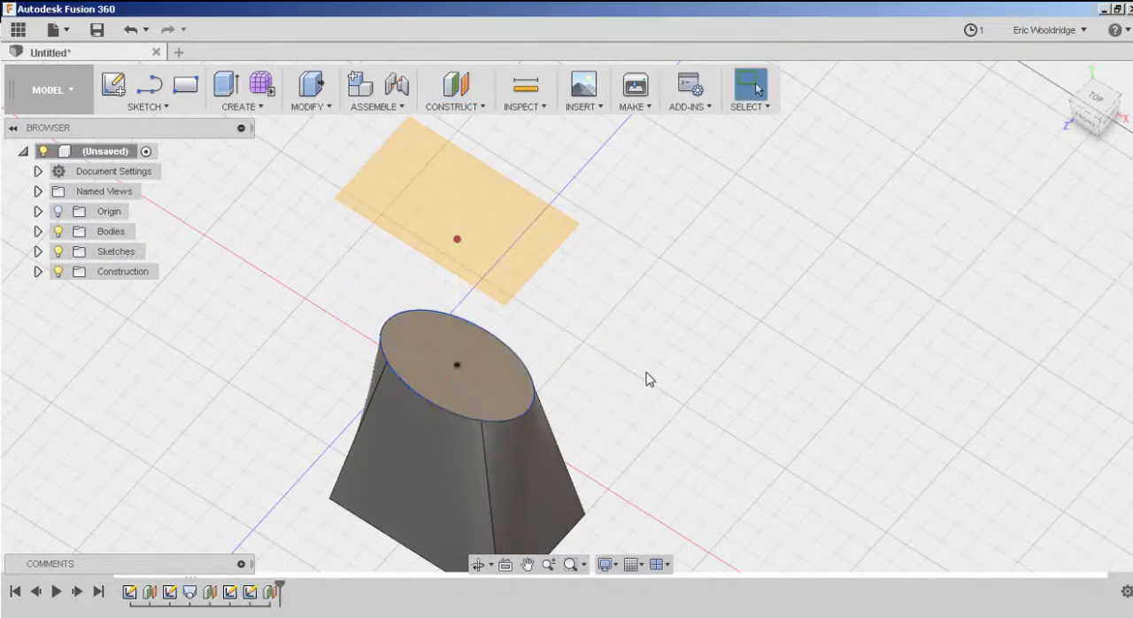
Sketch a circle on the new offset plane, centred on the origin and narrower than the ellipse below, and finish the sketch.
middle_click_drag(646, 379, 519, 370, "shift")
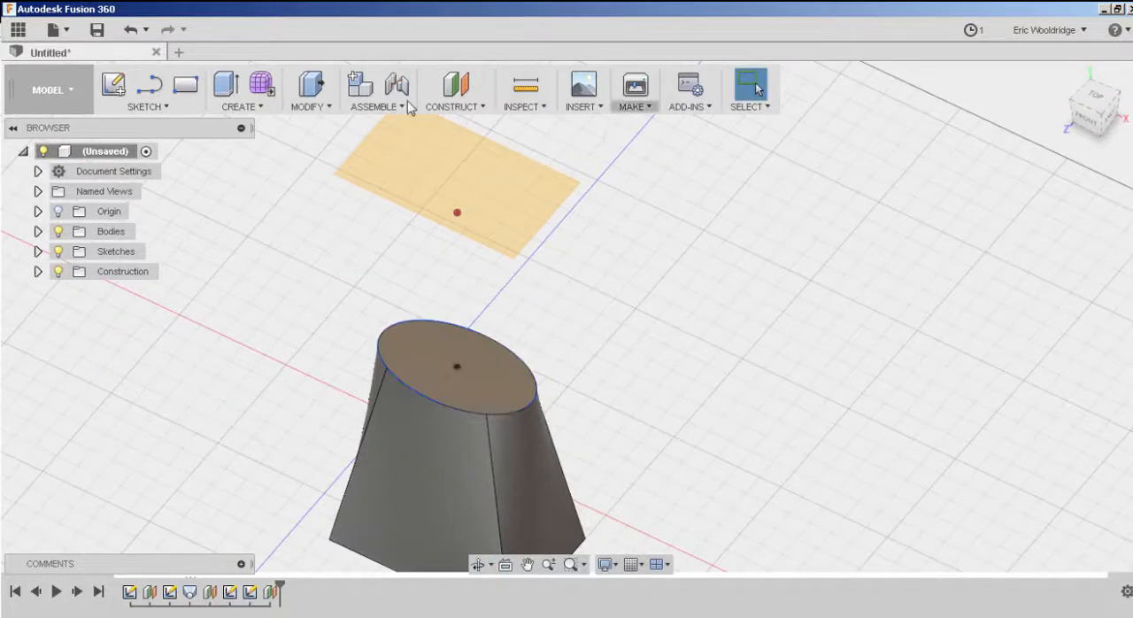
left_click(113, 84)
left_click(523, 209)
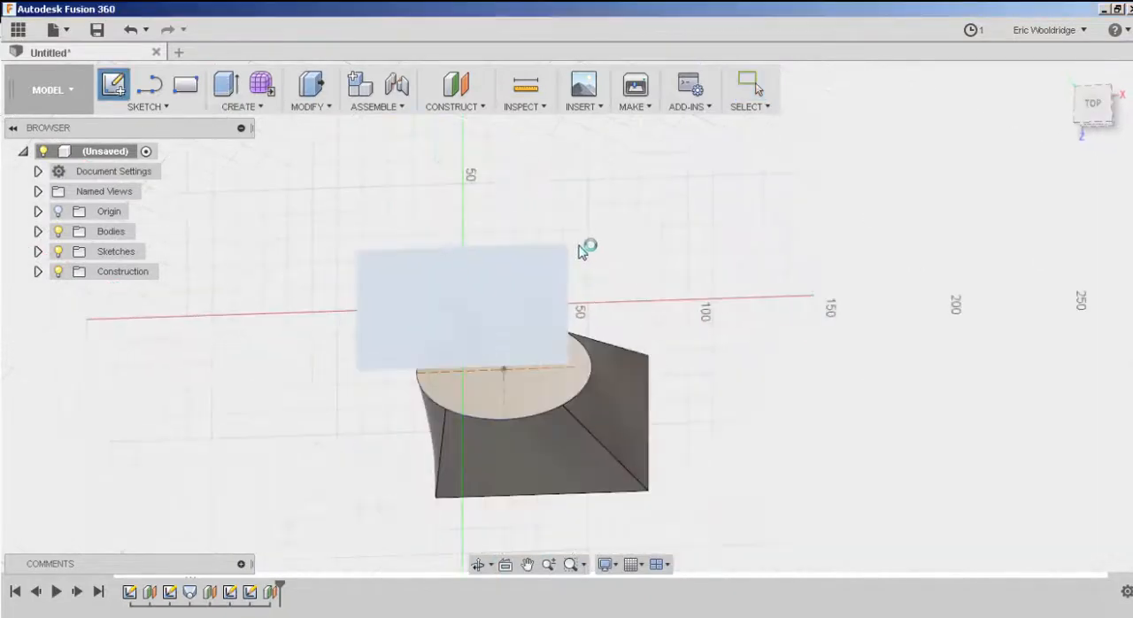
left_click(152, 113)
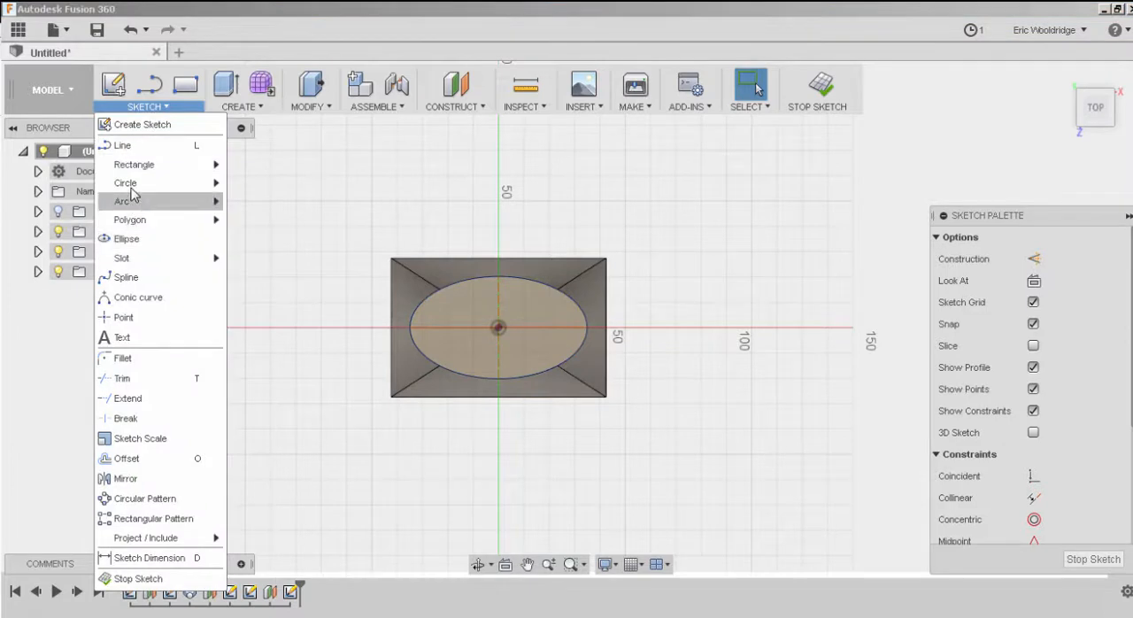
left_click(498, 327)
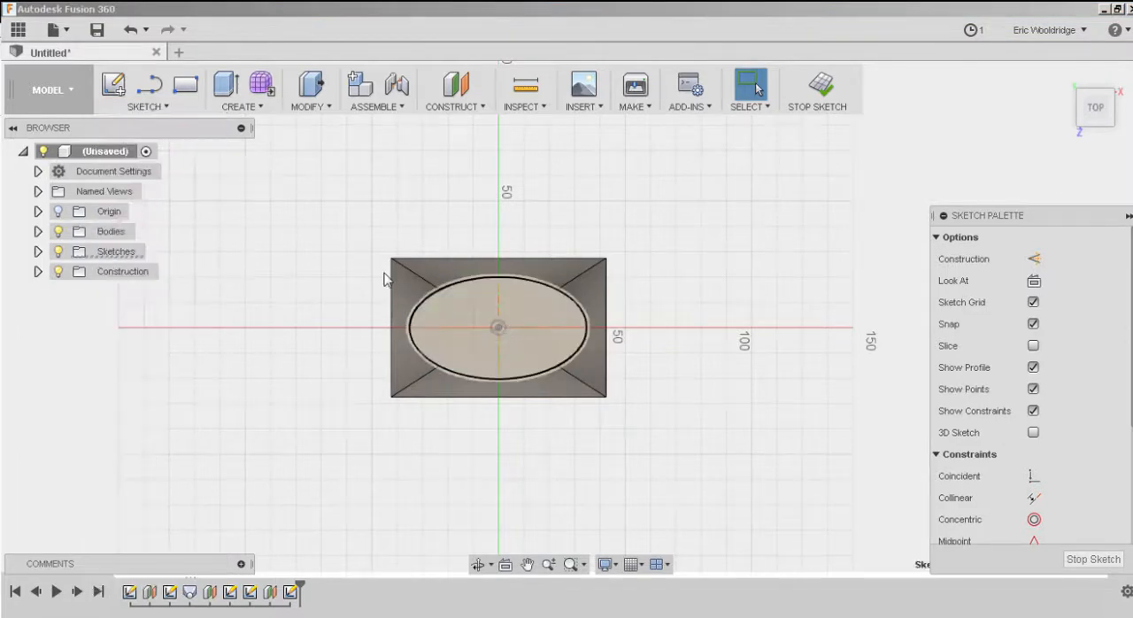
left_click(164, 107)
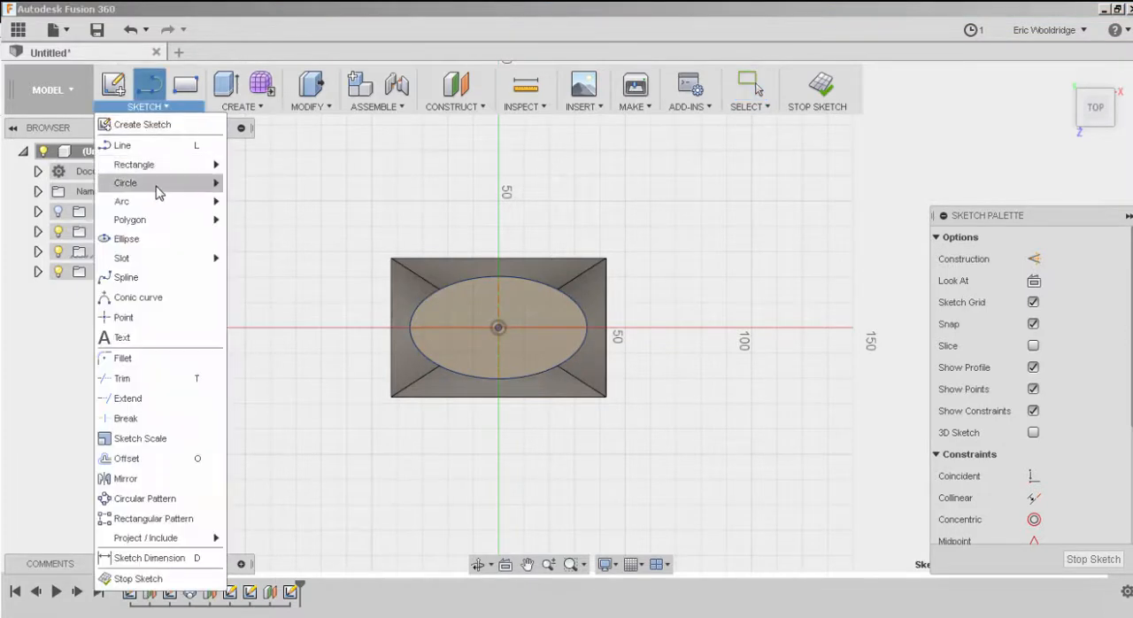
mouse_move(202, 186)
left_click(262, 188)
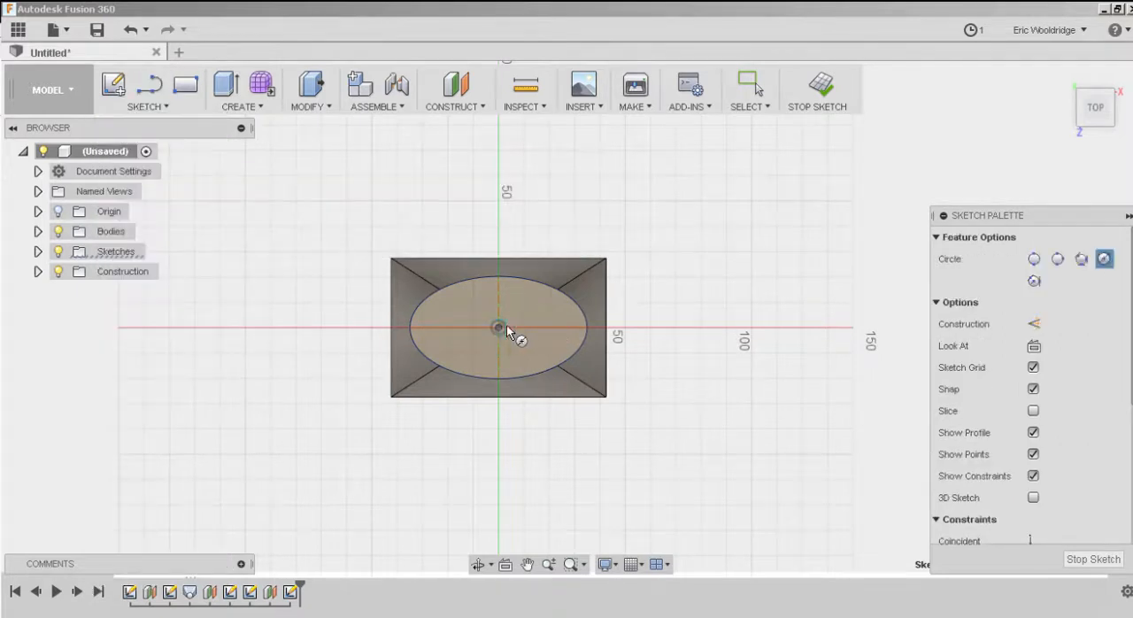
left_click(499, 327)
left_click(540, 329)
left_click(820, 86)
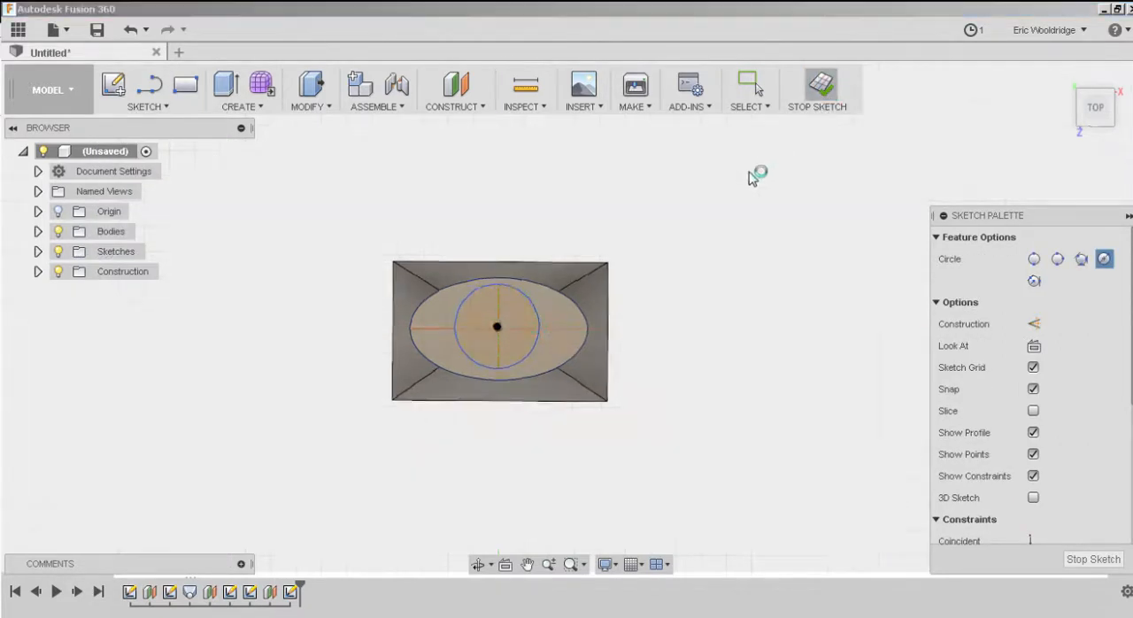
Loft from the ellipse profile on the body's top face to the circle above it, joining the result to the body.
left_click(244, 105)
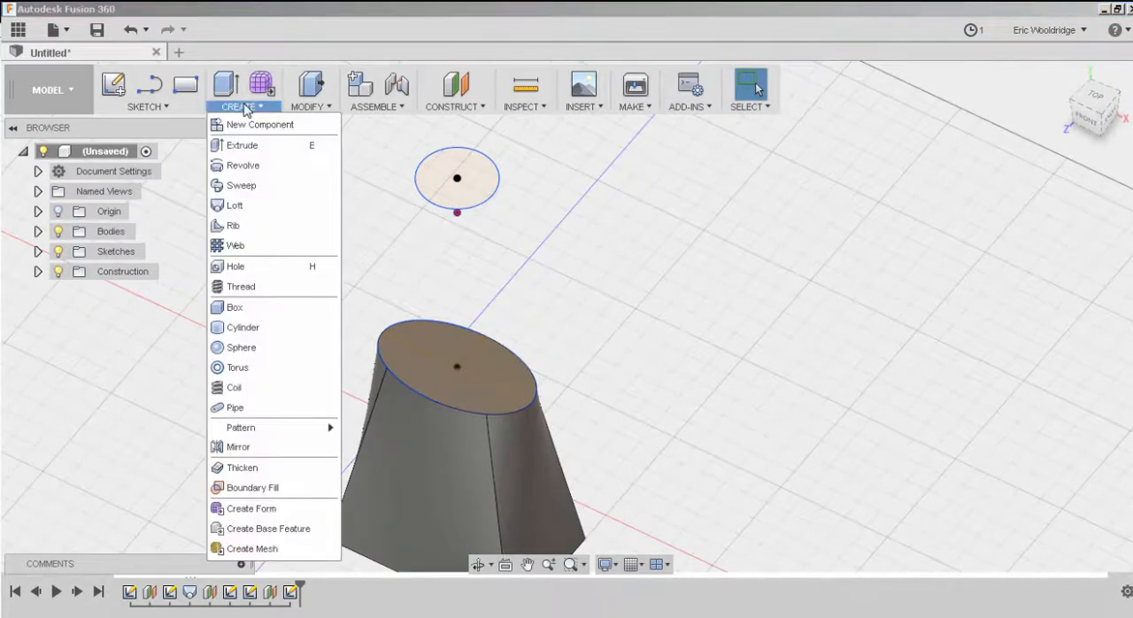
left_click(235, 205)
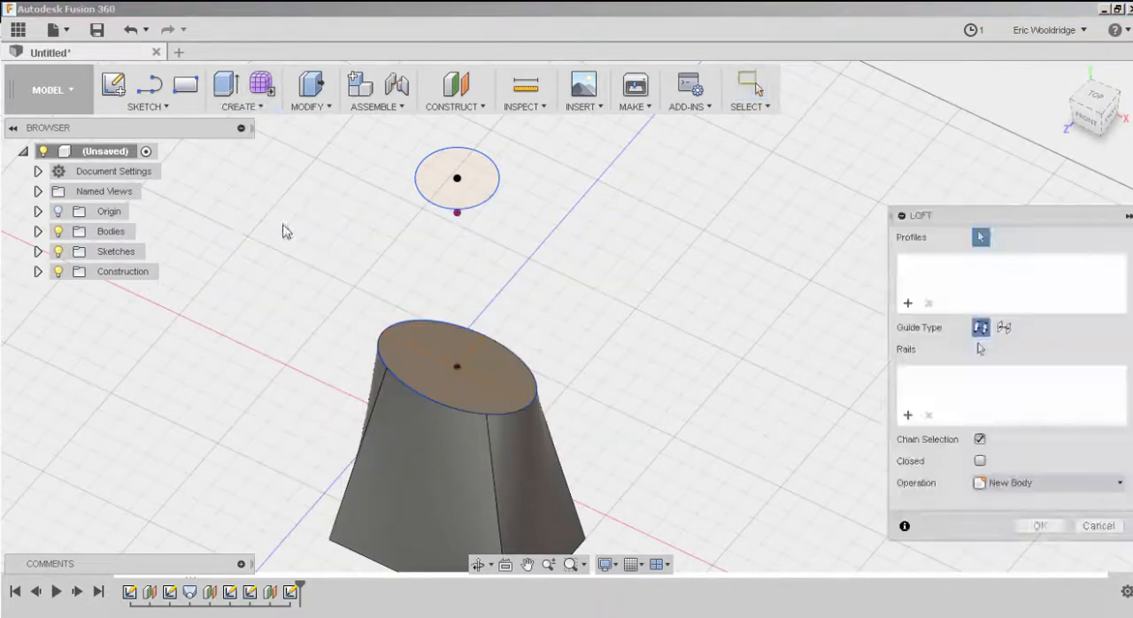
left_click(441, 334)
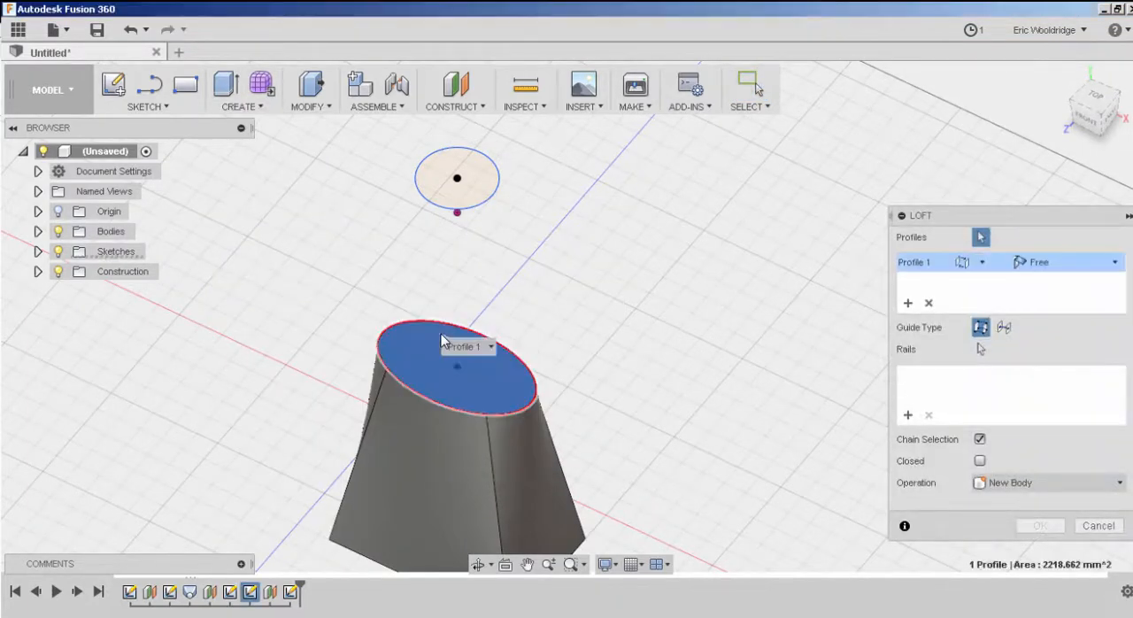
left_click(462, 201)
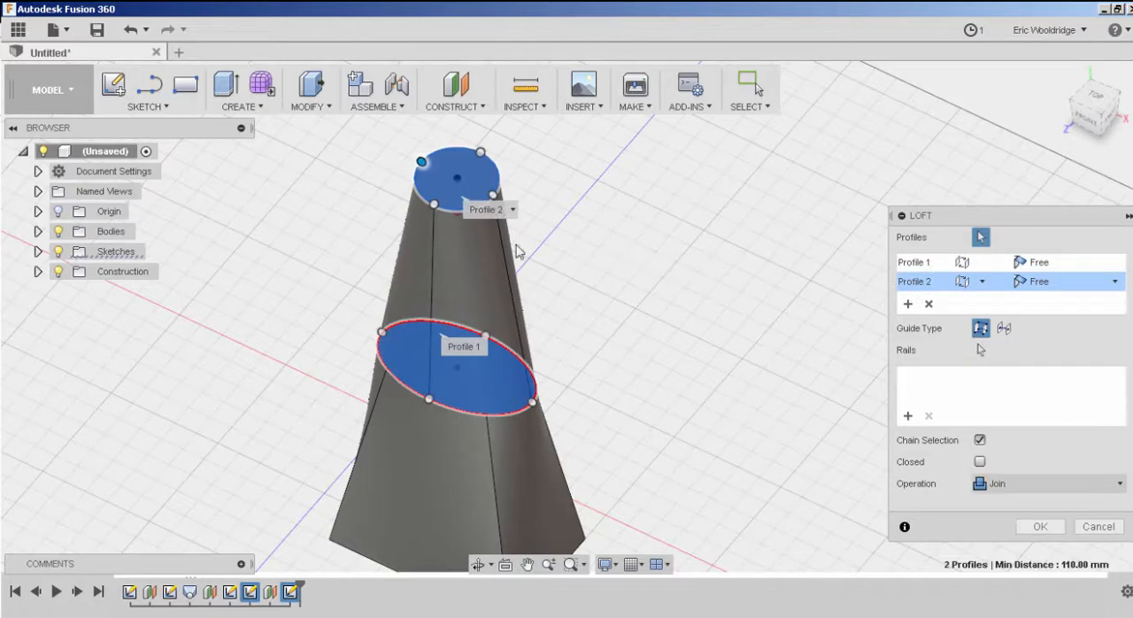
left_click(1038, 527)
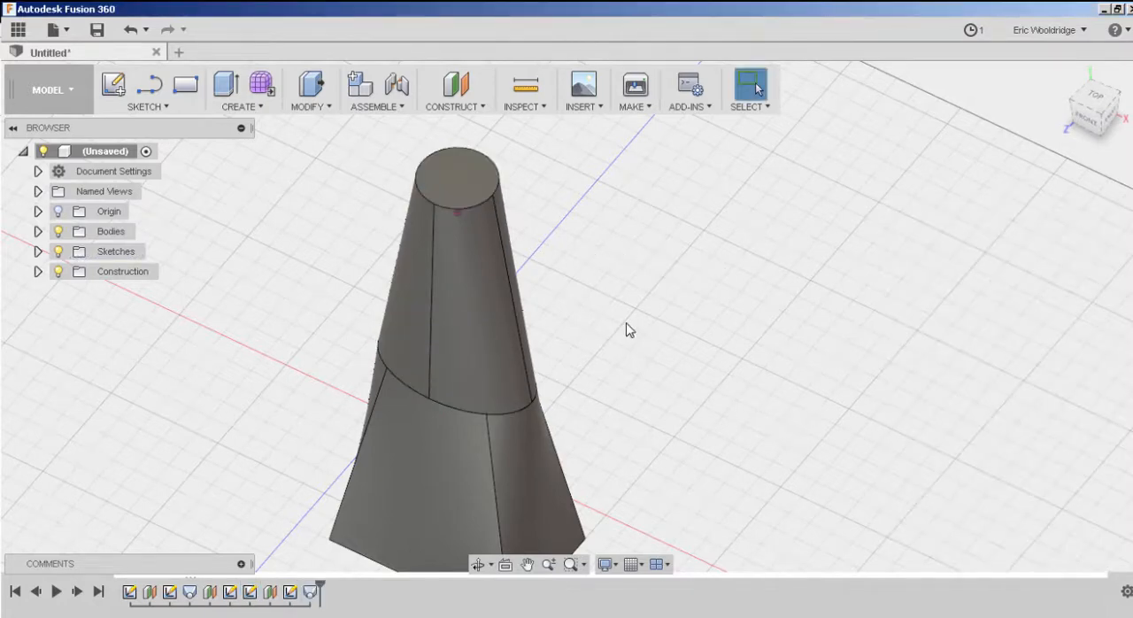
middle_click_drag(626, 330, 561, 392, "shift")
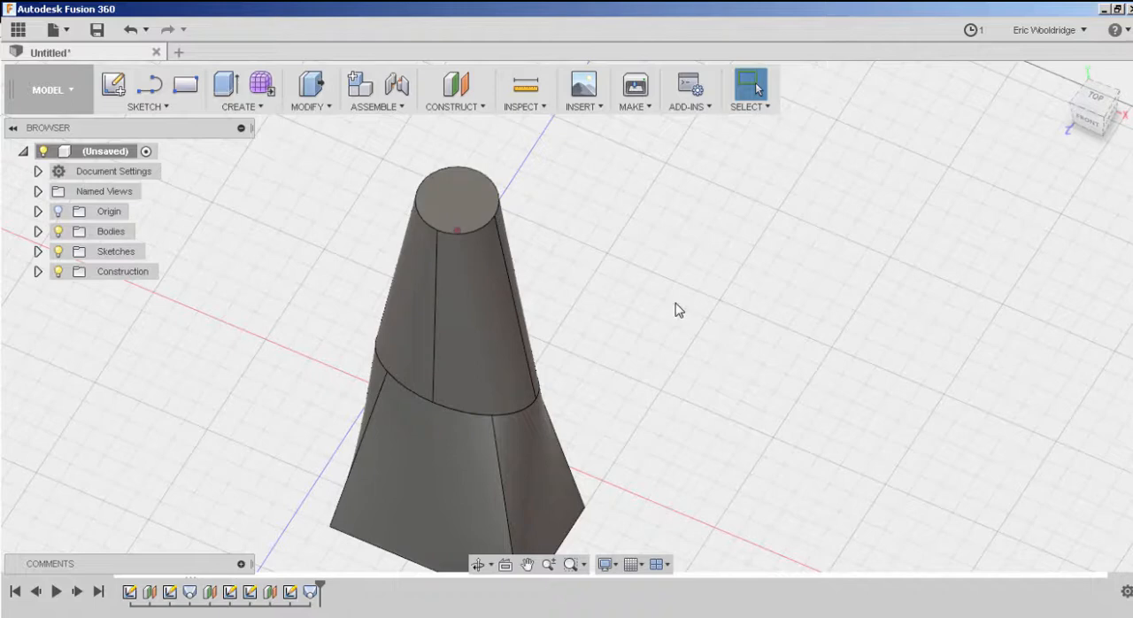
mouse_move(625, 293)
middle_mouse_down("shift")
mouse_move(629, 275)
mouse_move(700, 262)
mouse_move(765, 278)
mouse_move(614, 293)
mouse_move(607, 273)
mouse_move(617, 288)
middle_mouse_up("shift")
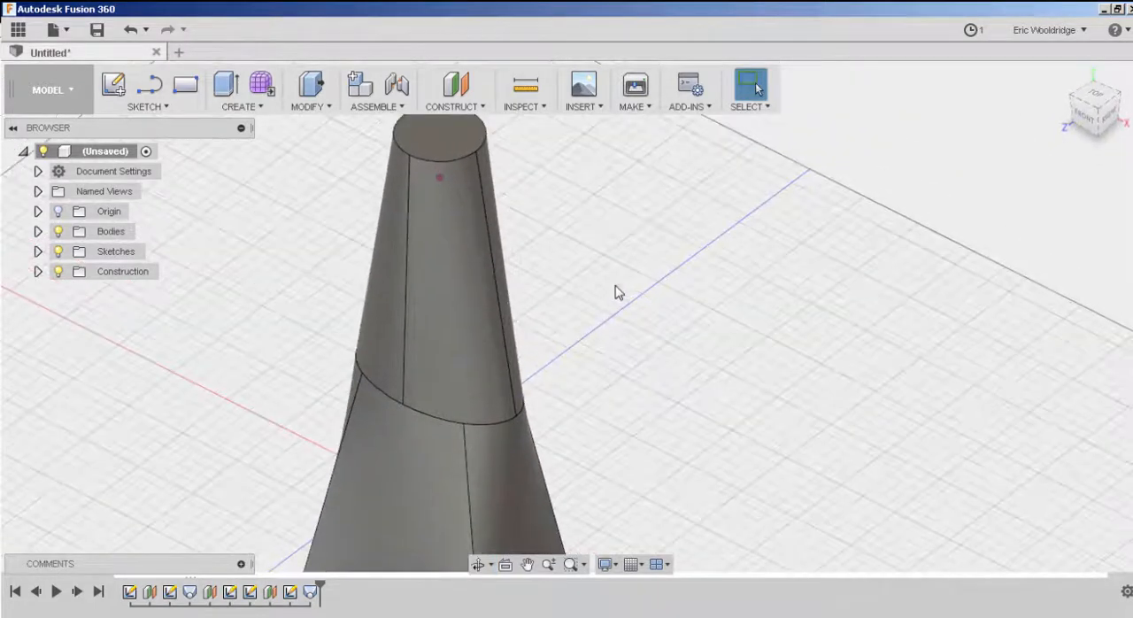
scroll(617, 293, "down", 3)
middle_click_drag(640, 328, 567, 302)
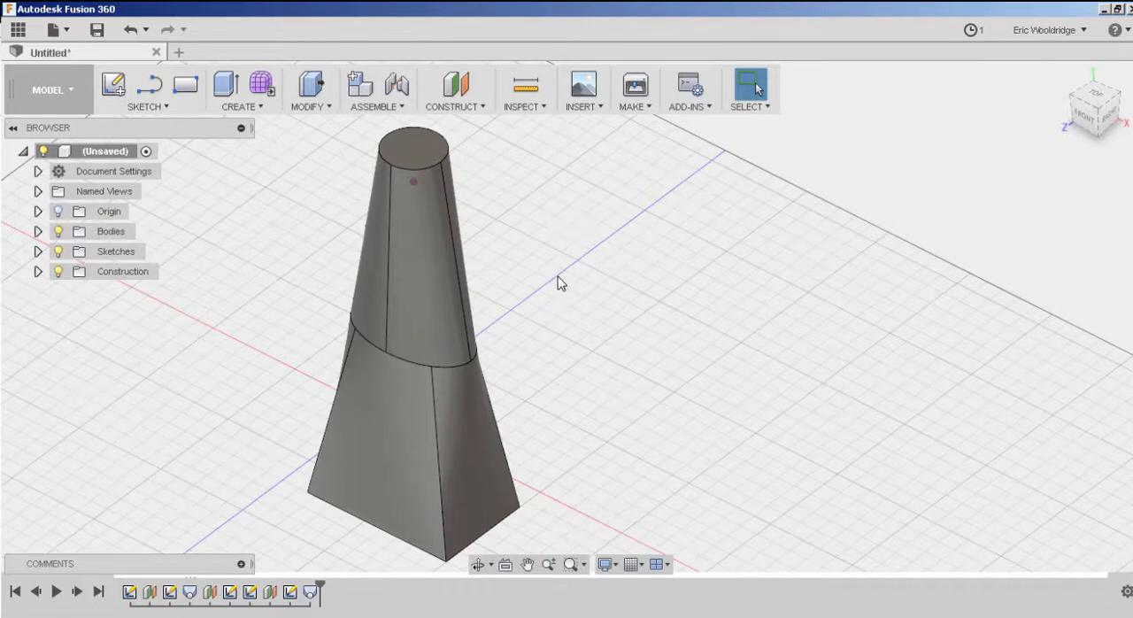
mouse_move(558, 283)
middle_mouse_down("shift")
mouse_move(571, 271)
mouse_move(569, 283)
middle_mouse_up("shift")
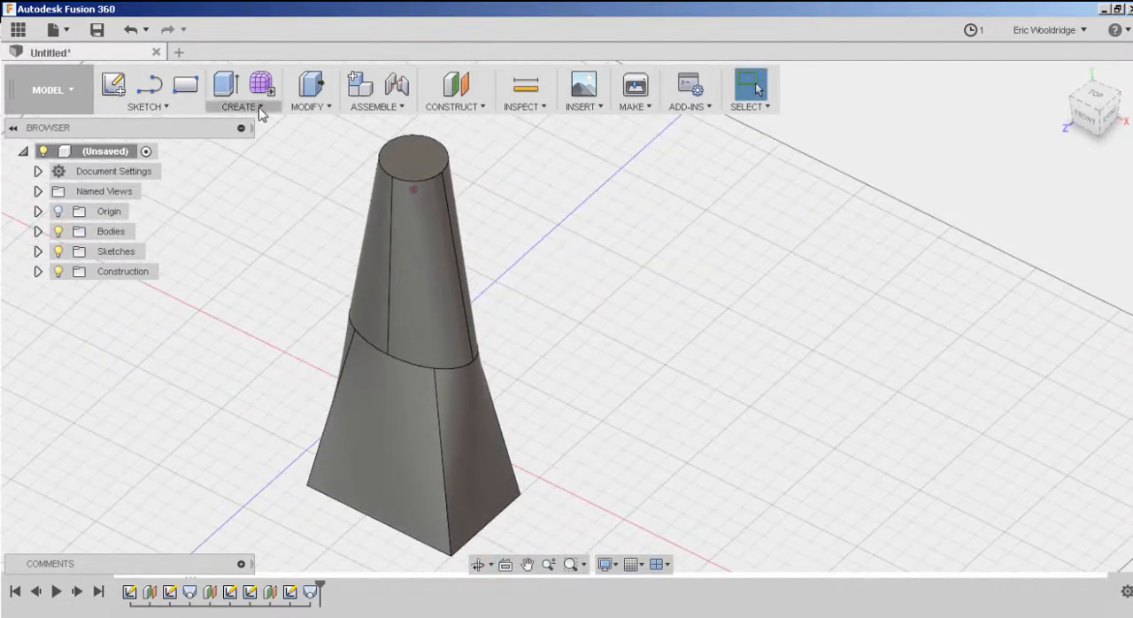
Fillet the whole circular edge at the top of the upper loft with a constant 5 mm radius.
left_click(327, 110)
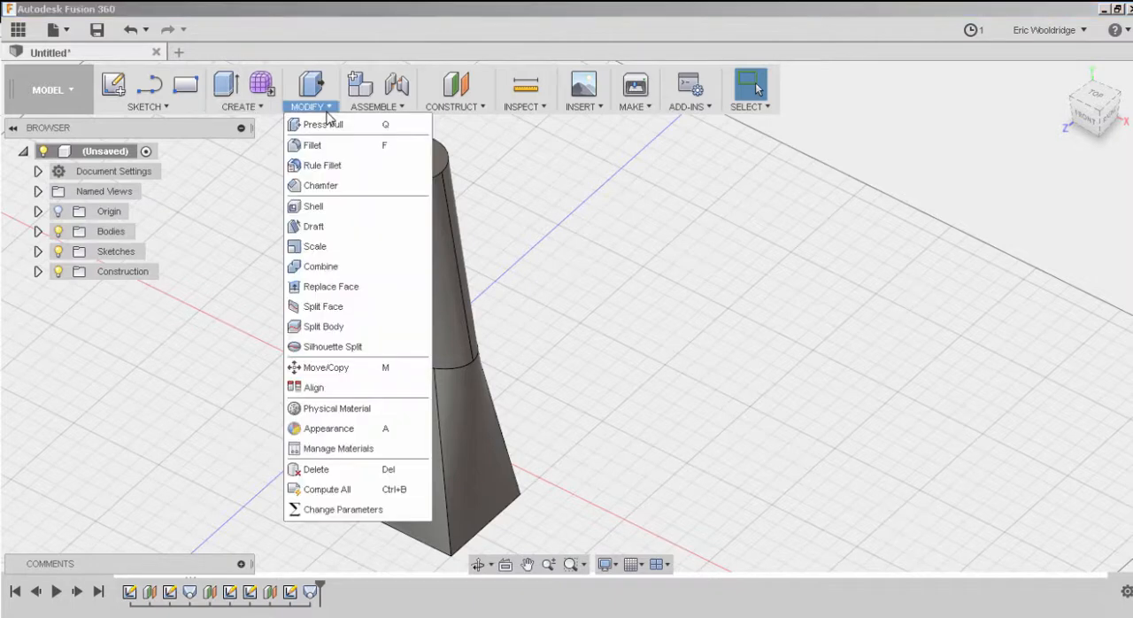
left_click(321, 146)
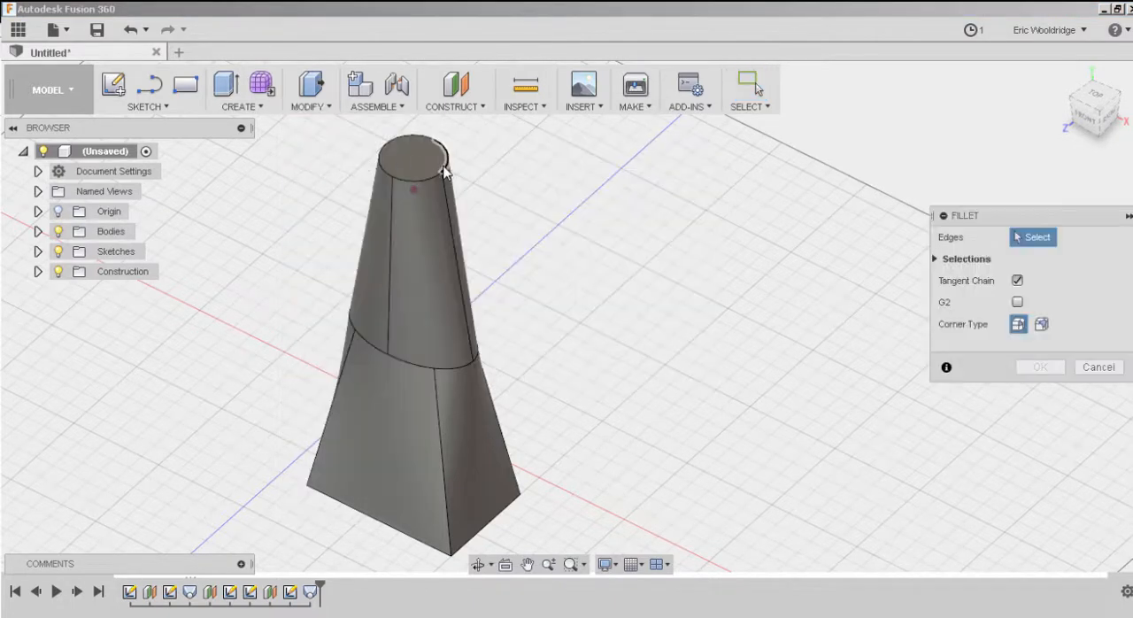
left_click(445, 170)
left_click(383, 173)
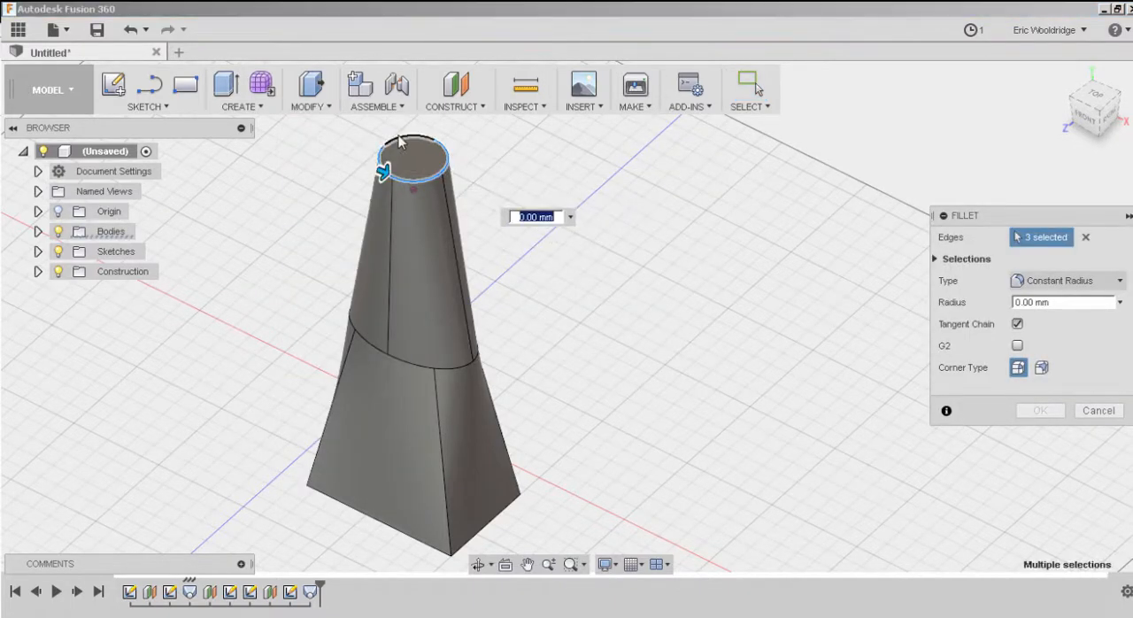
type("5")
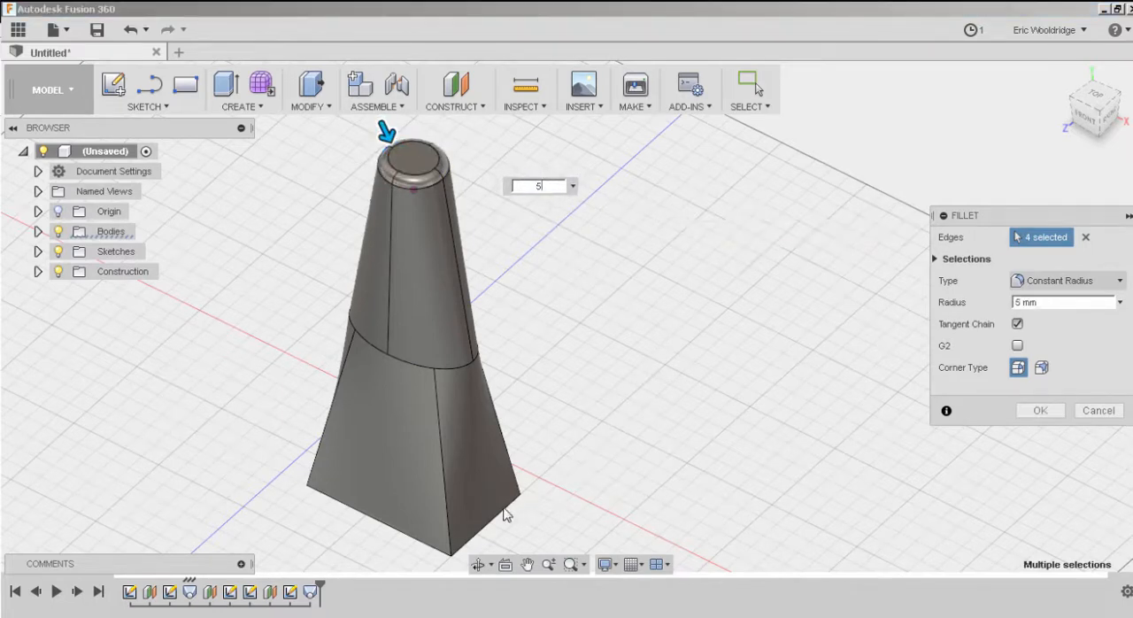
left_click(1041, 411)
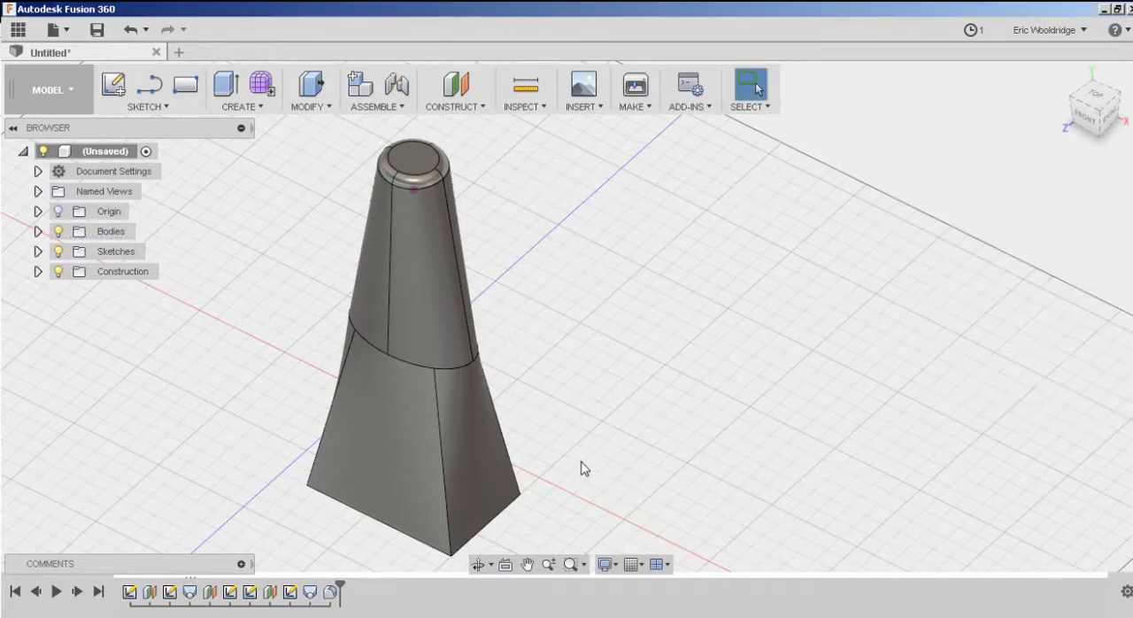
Chamfer the four edges of the rectangular base with an equal distance of 5 mm.
middle_click_drag(581, 466, 570, 334)
left_click(245, 107)
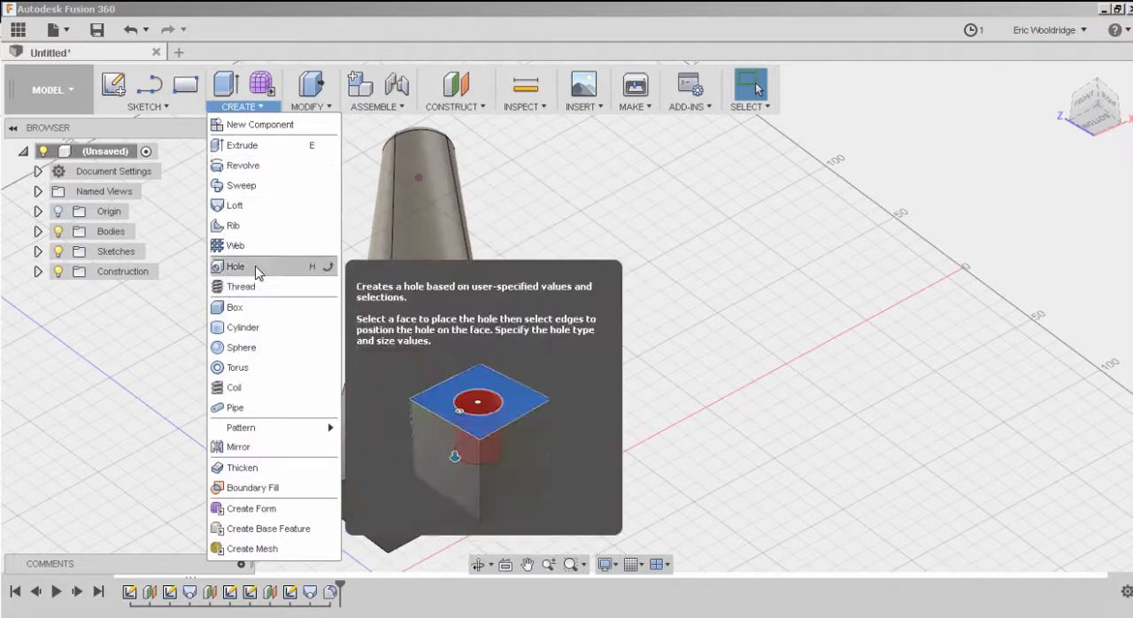
left_click(317, 107)
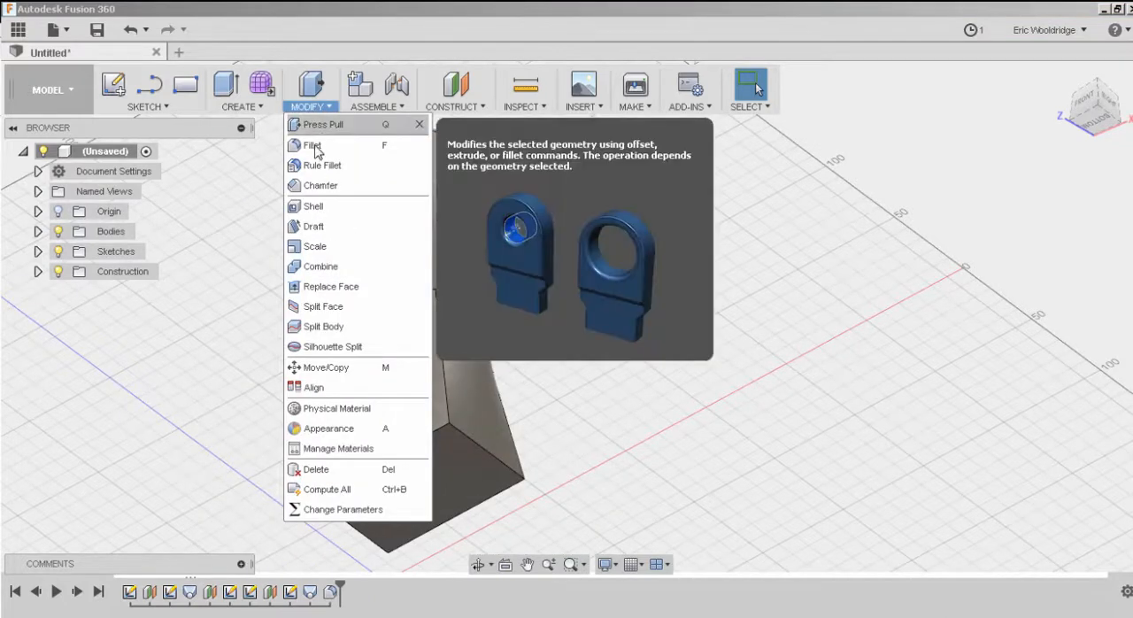
left_click(319, 185)
left_click(476, 451)
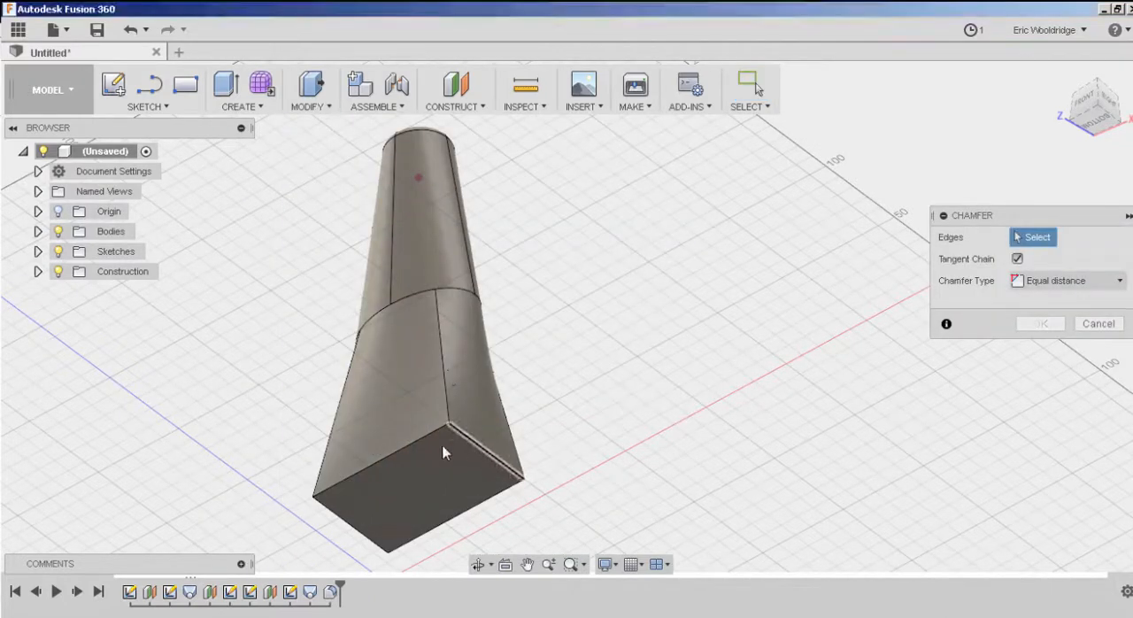
left_click(420, 438)
left_click(350, 532)
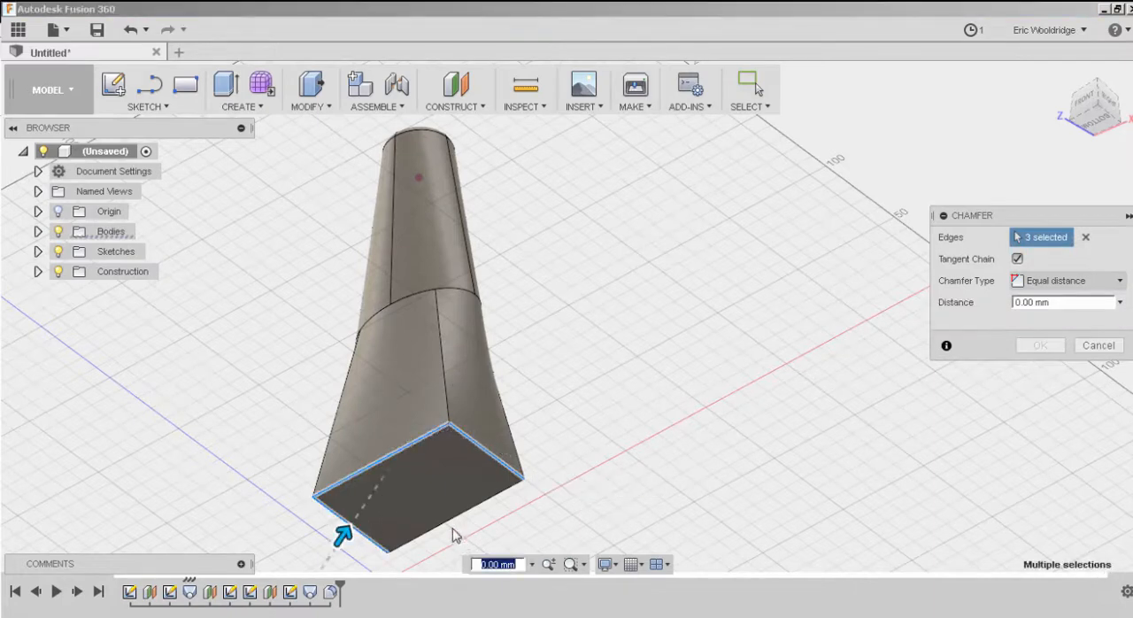
left_click(476, 510)
left_click(1052, 302)
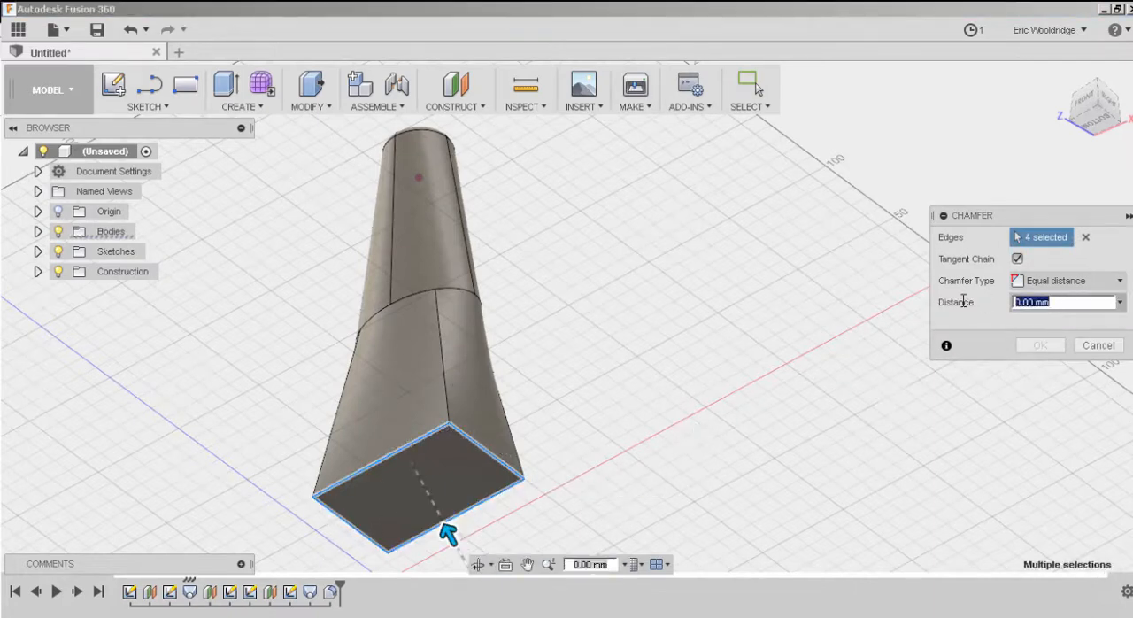
type("5")
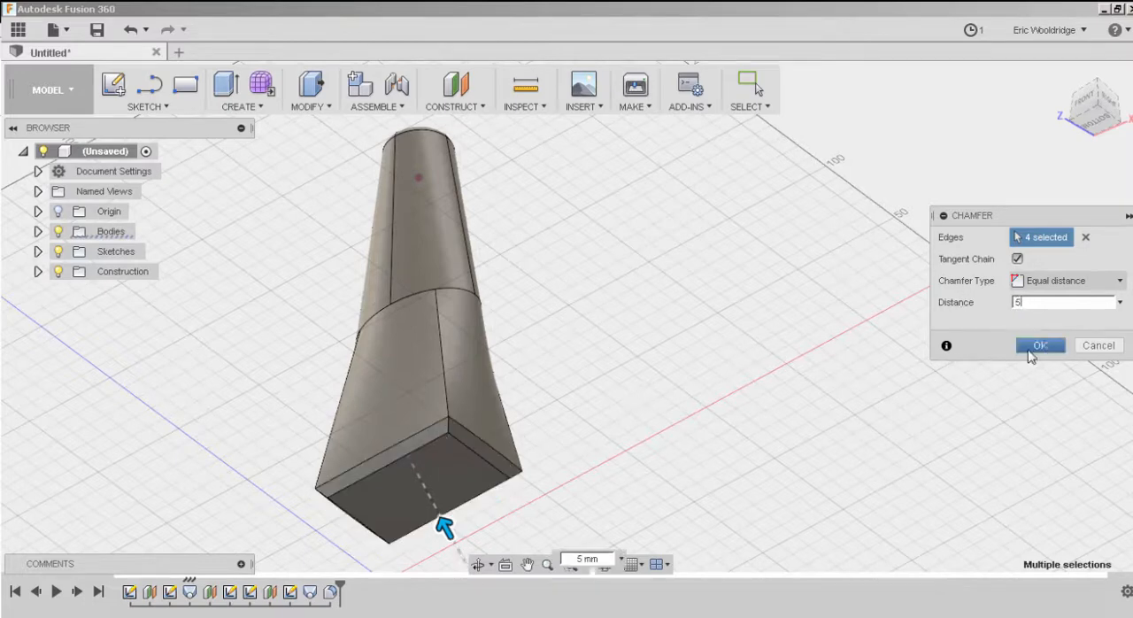
left_click(1032, 347)
middle_click_drag(576, 329, 587, 442, "shift")
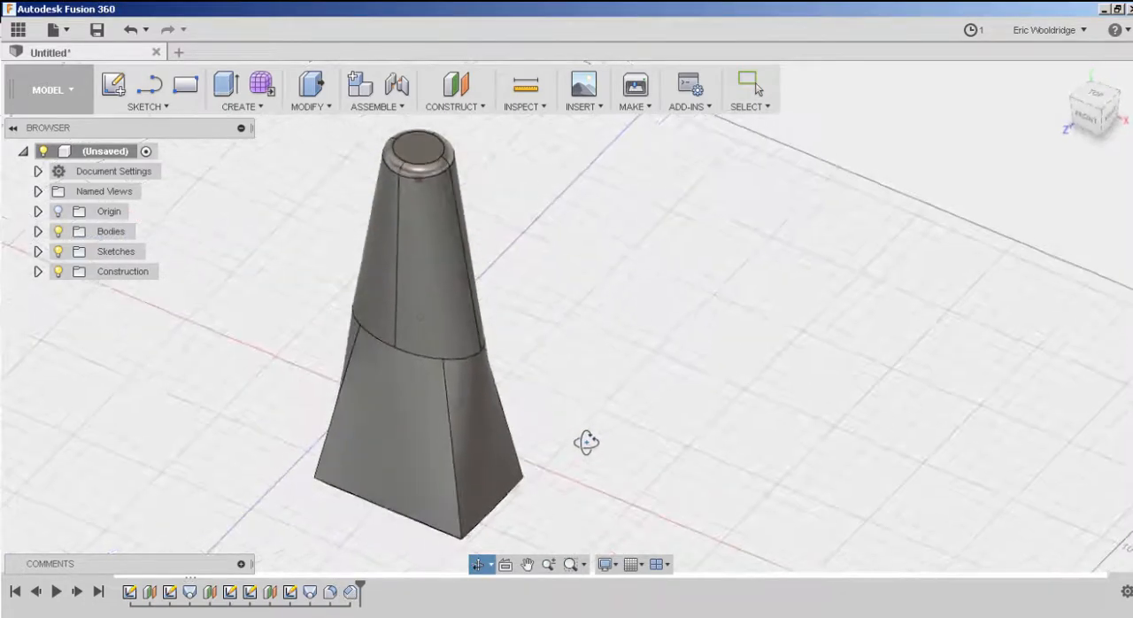
mouse_move(622, 350)
middle_mouse_down("shift")
mouse_move(455, 316)
mouse_move(652, 341)
mouse_move(628, 366)
middle_mouse_up("shift")
middle_click_drag(565, 332, 531, 339, "shift")
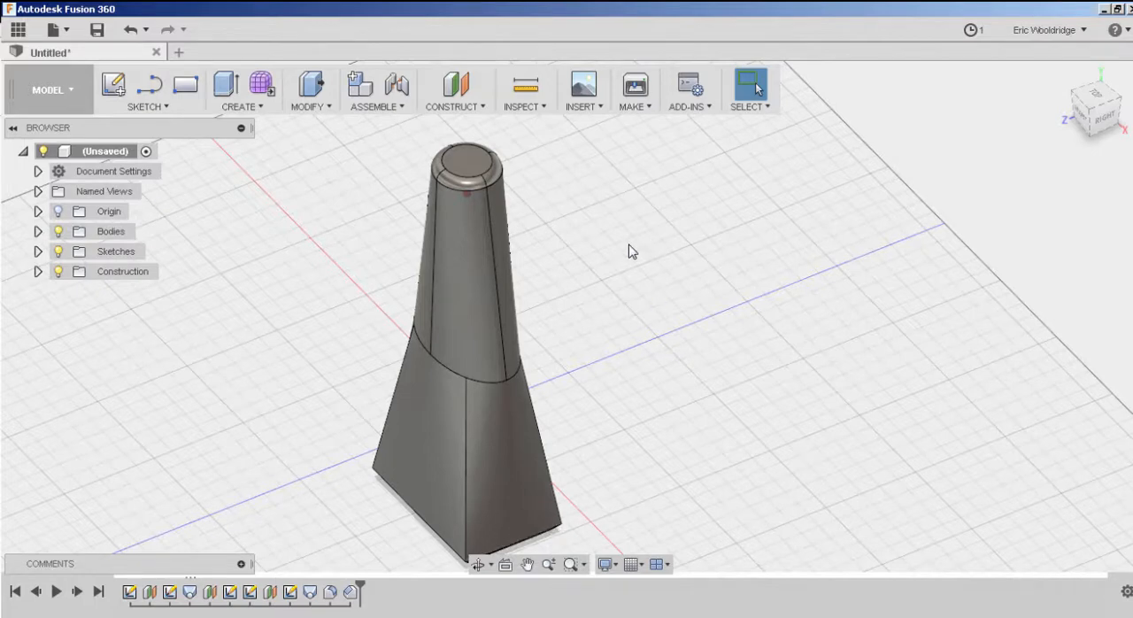
mouse_move(631, 251)
middle_mouse_down("shift")
mouse_move(643, 238)
mouse_move(647, 264)
middle_mouse_up("shift")
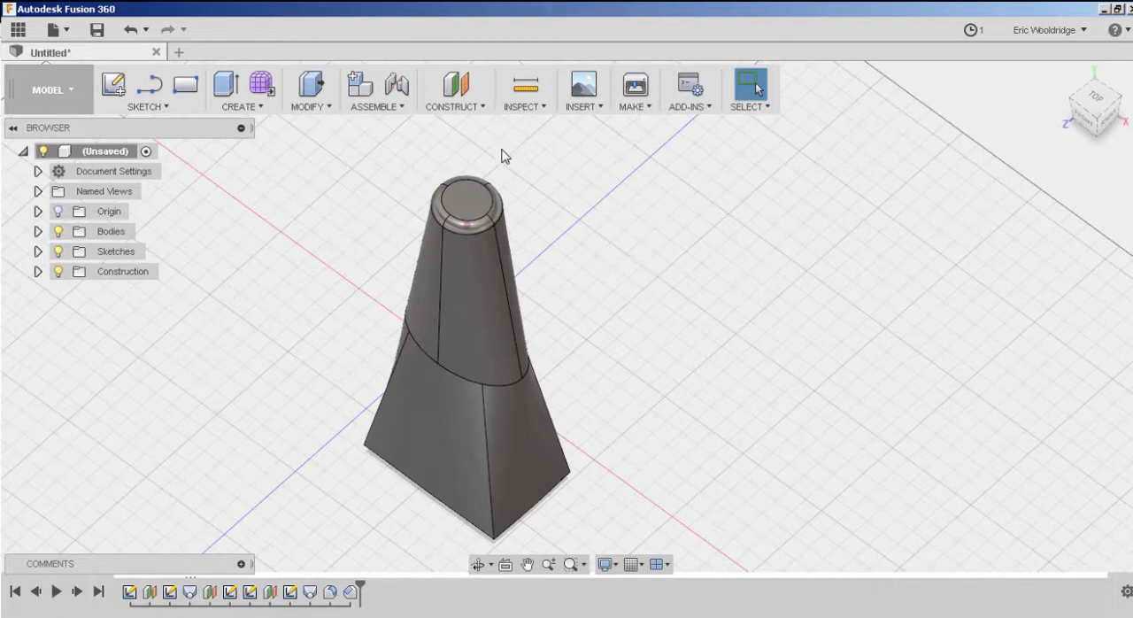
scroll(602, 239, "up", 5)
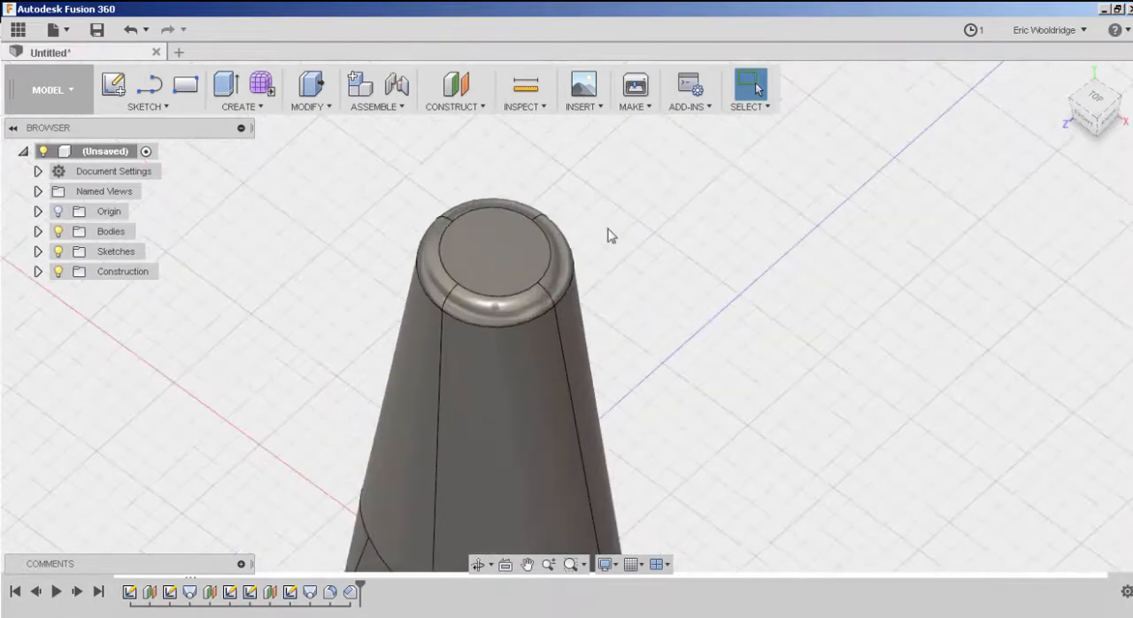
Start a sketch on the circular flat face at the top of the body and place the text ENW on it.
scroll(611, 238, "up", 2)
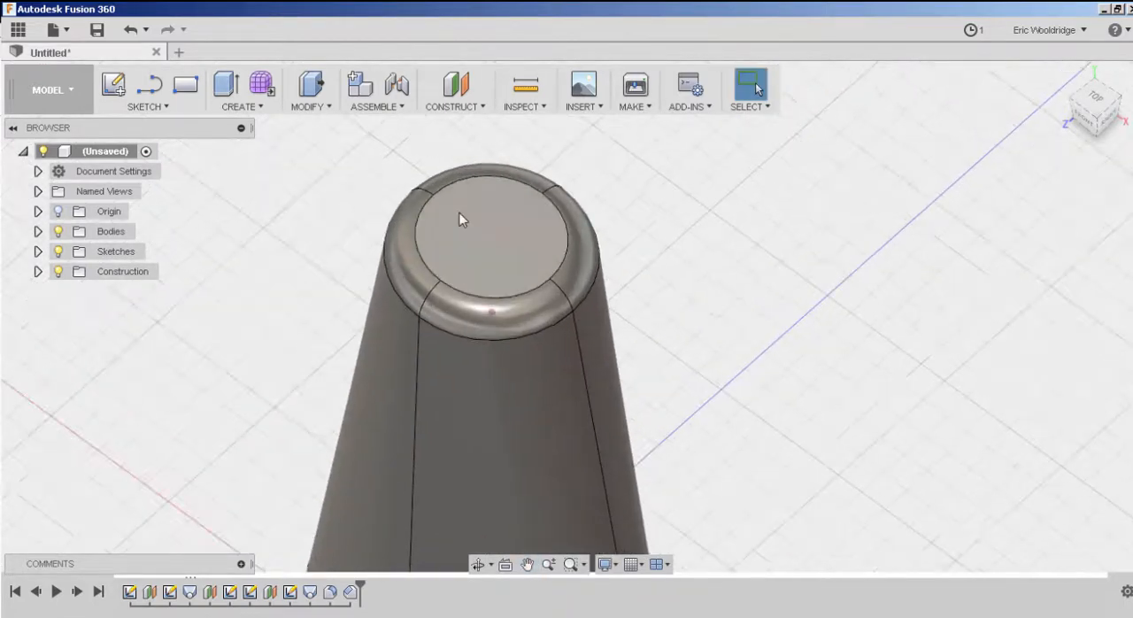
left_click(113, 83)
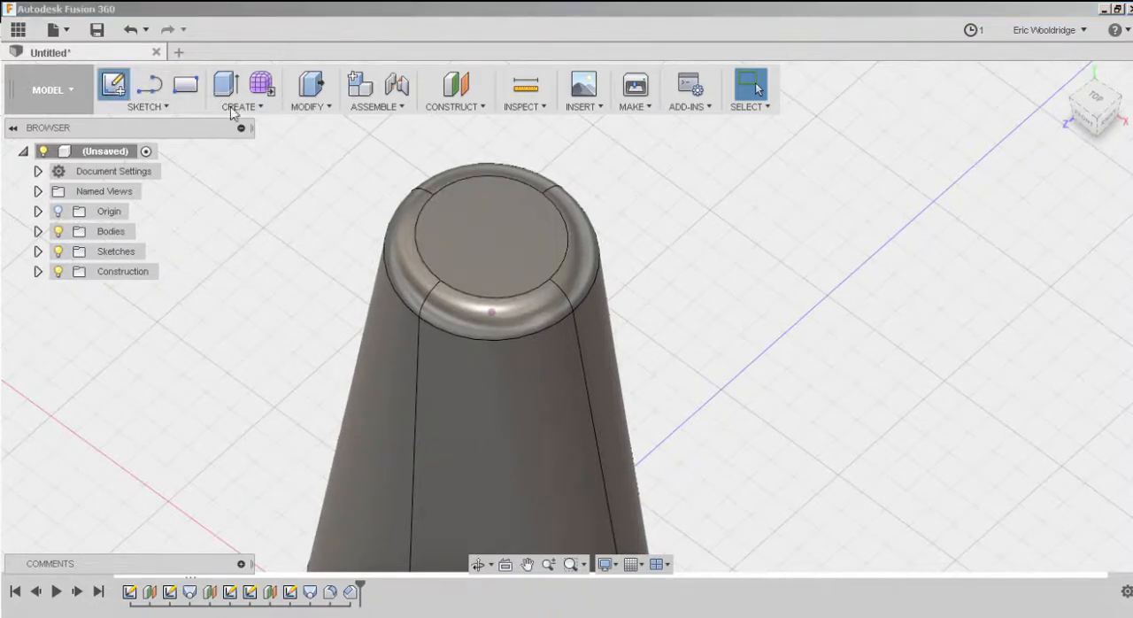
left_click(490, 235)
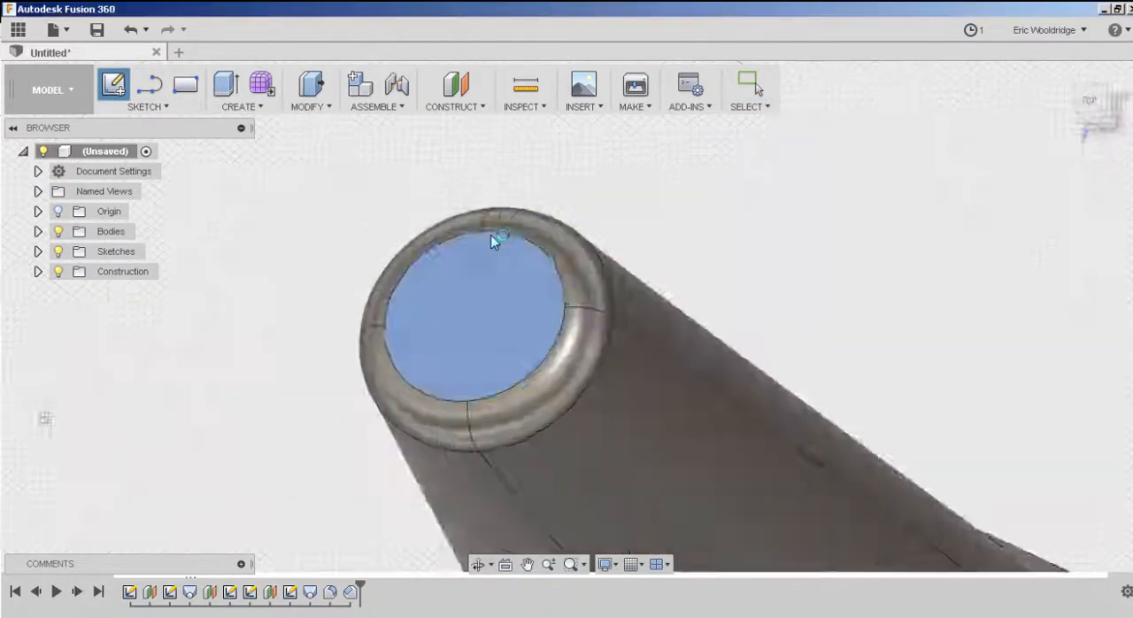
left_click(147, 106)
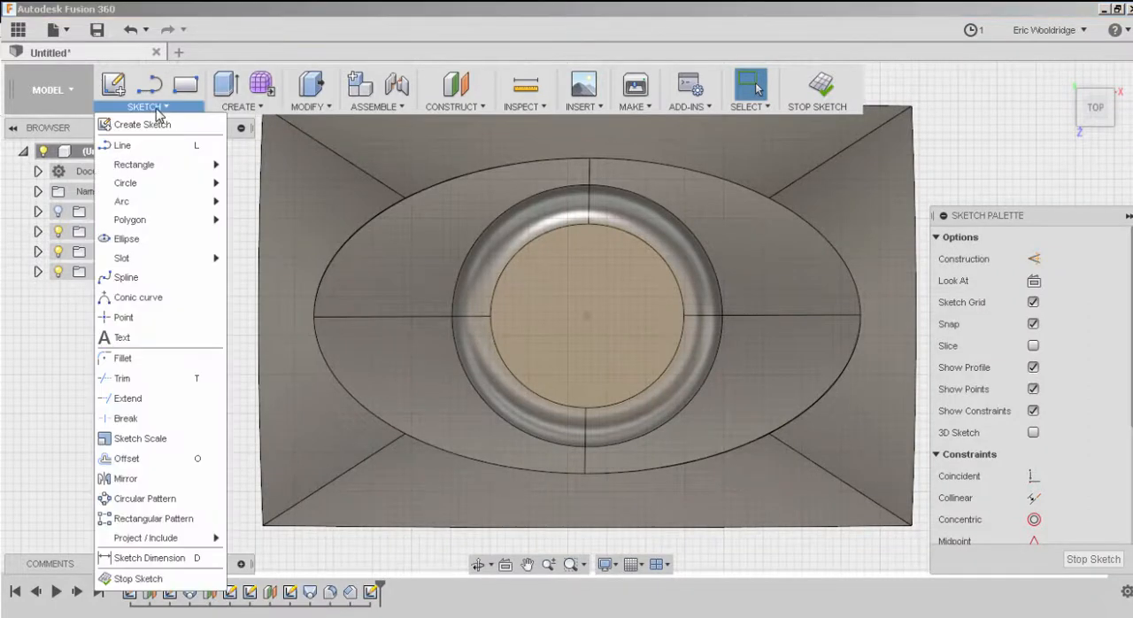
left_click(123, 337)
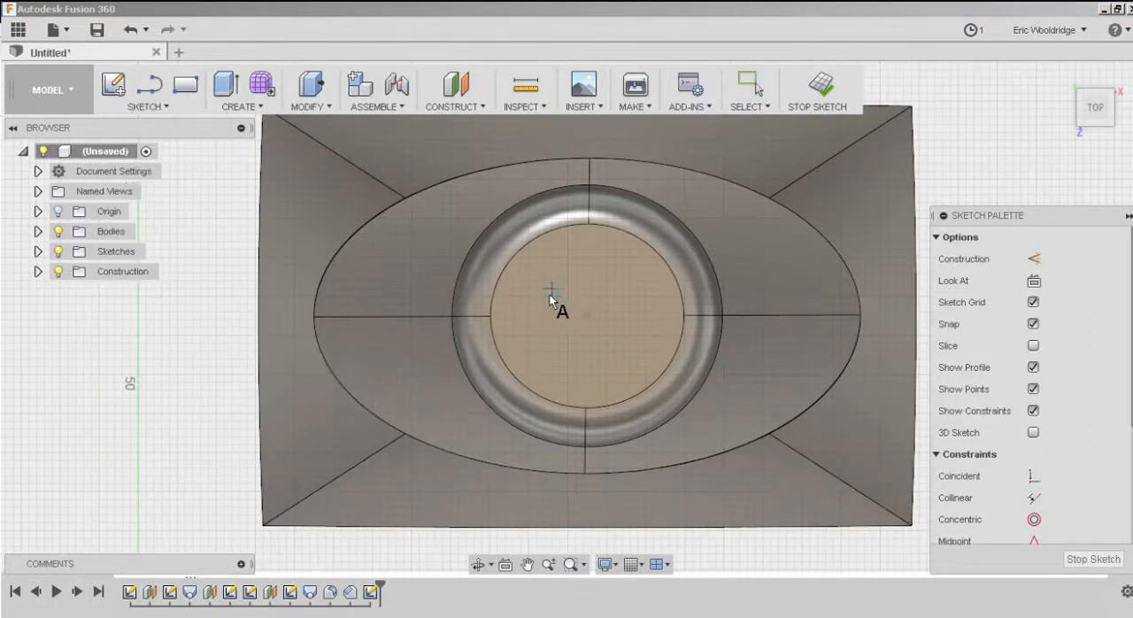
left_click(550, 290)
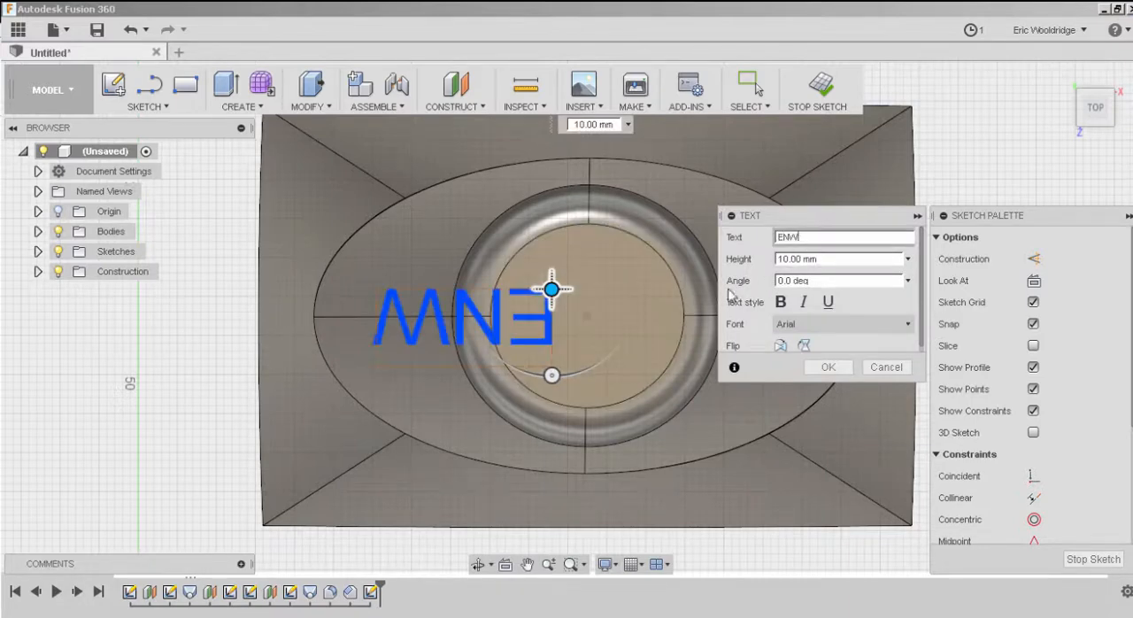
Rotate the text to 185 degrees, move it inside the circular face, make it bold and 9 mm high, and finish the sketch.
left_click_drag(584, 378, 543, 200)
left_click_drag(551, 288, 509, 350)
left_click(780, 304)
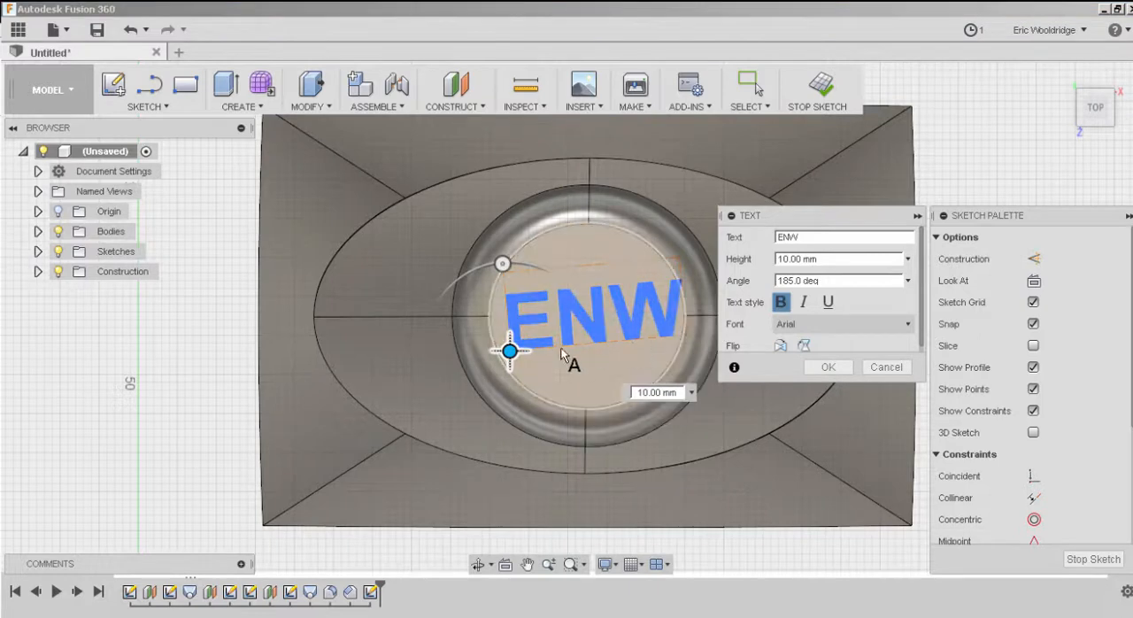
left_click_drag(813, 258, 757, 259)
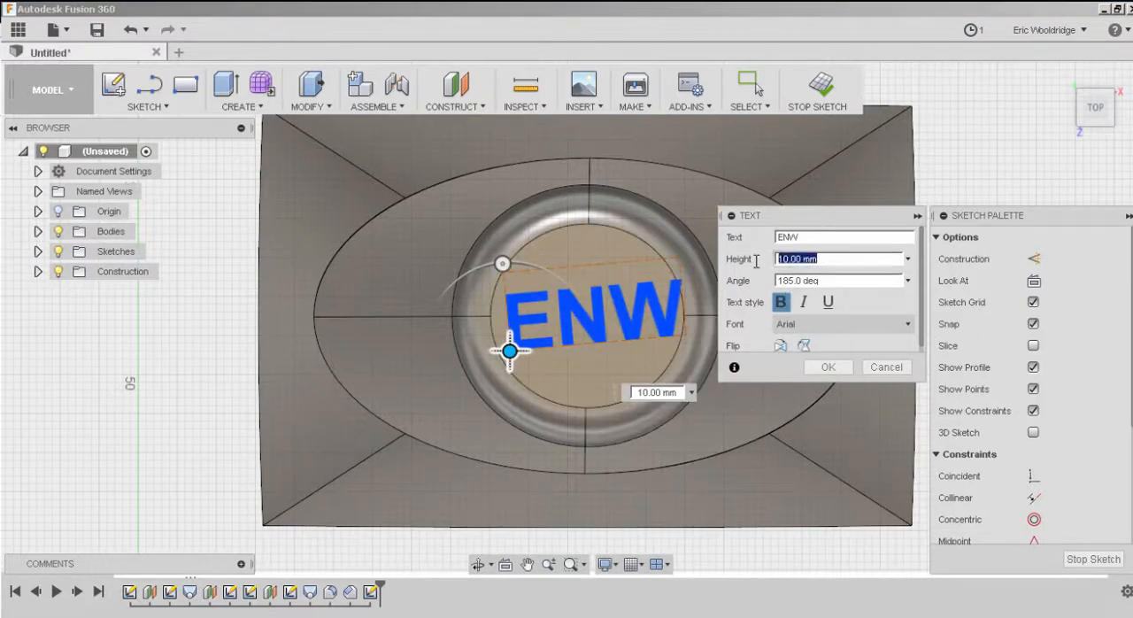
type("9")
left_click(827, 366)
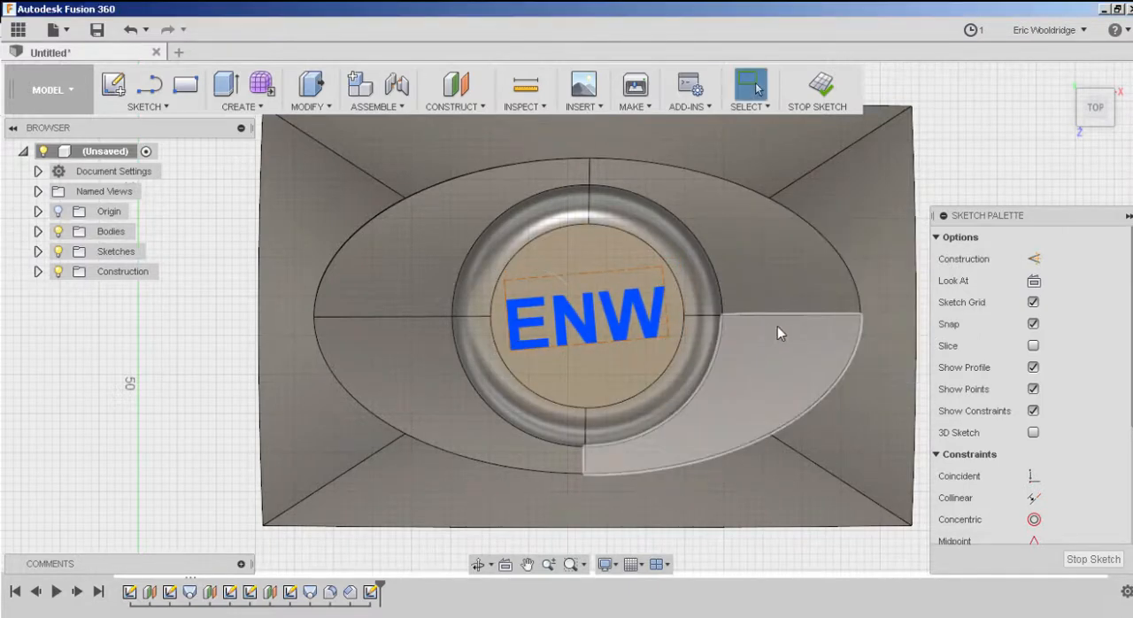
left_click(819, 86)
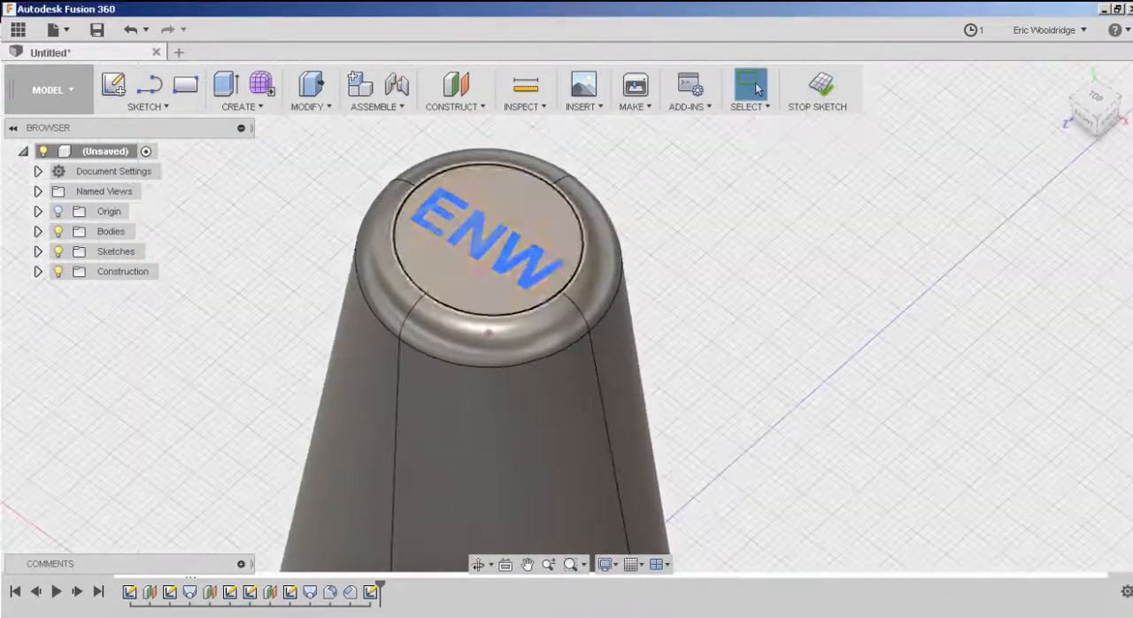
Extrude the ENW text 2 mm upward from the top face, joining it to the body.
left_click(225, 84)
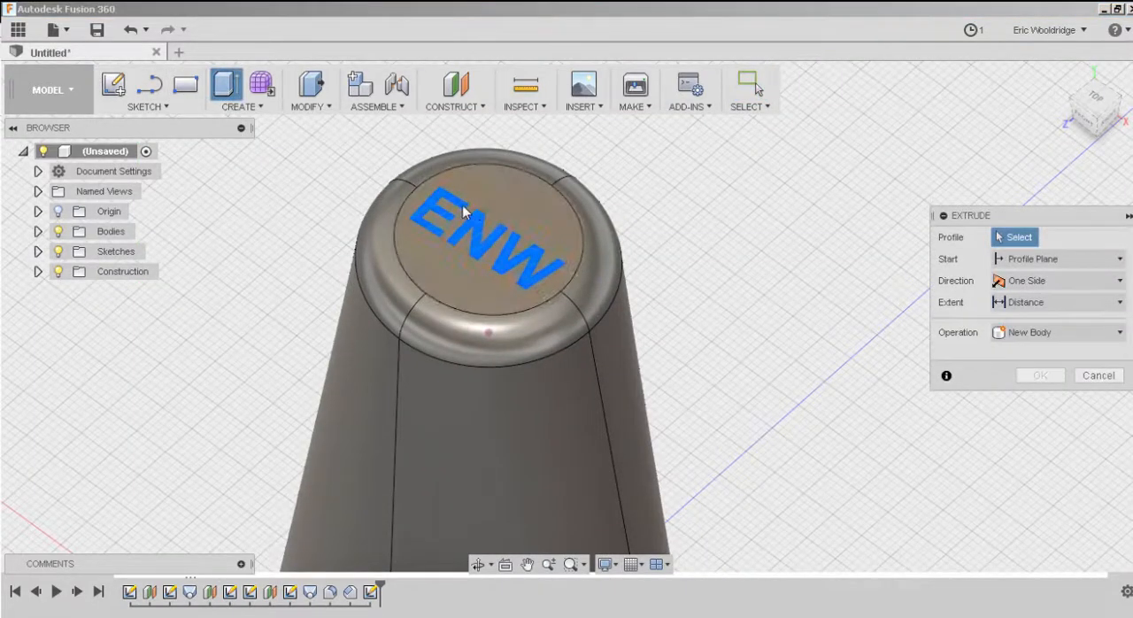
scroll(436, 216, "up", 2)
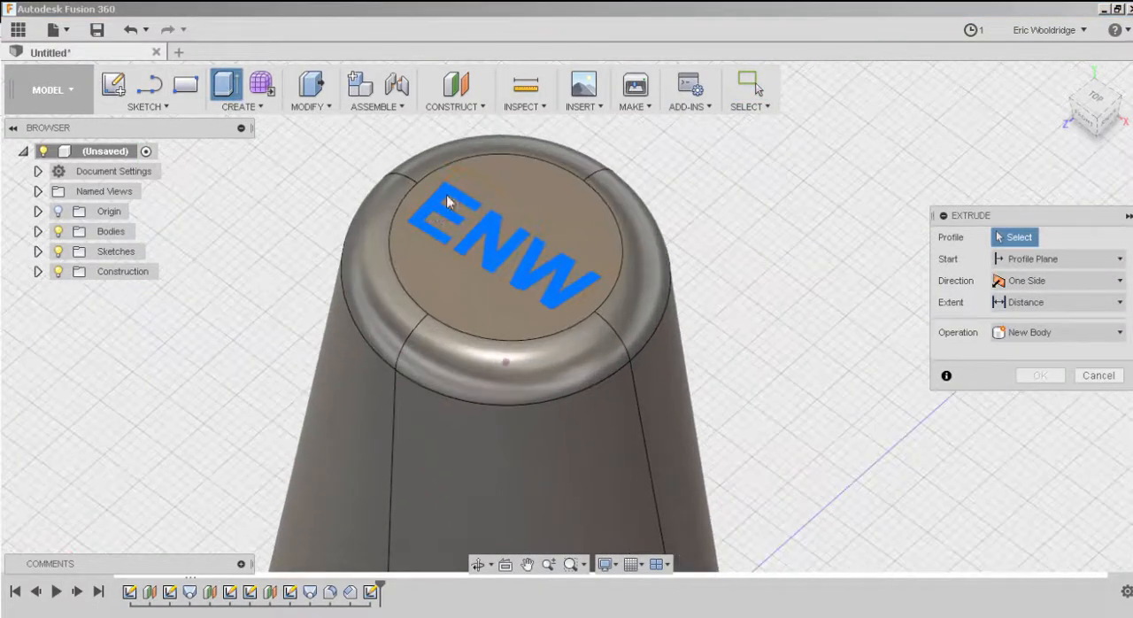
left_click(439, 193)
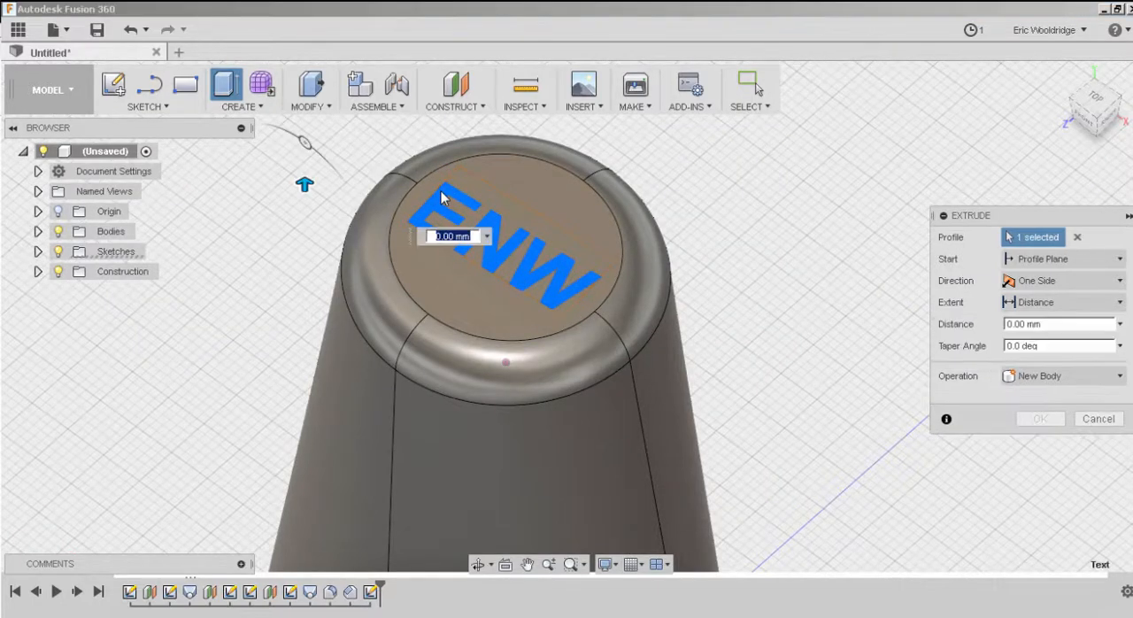
type("2")
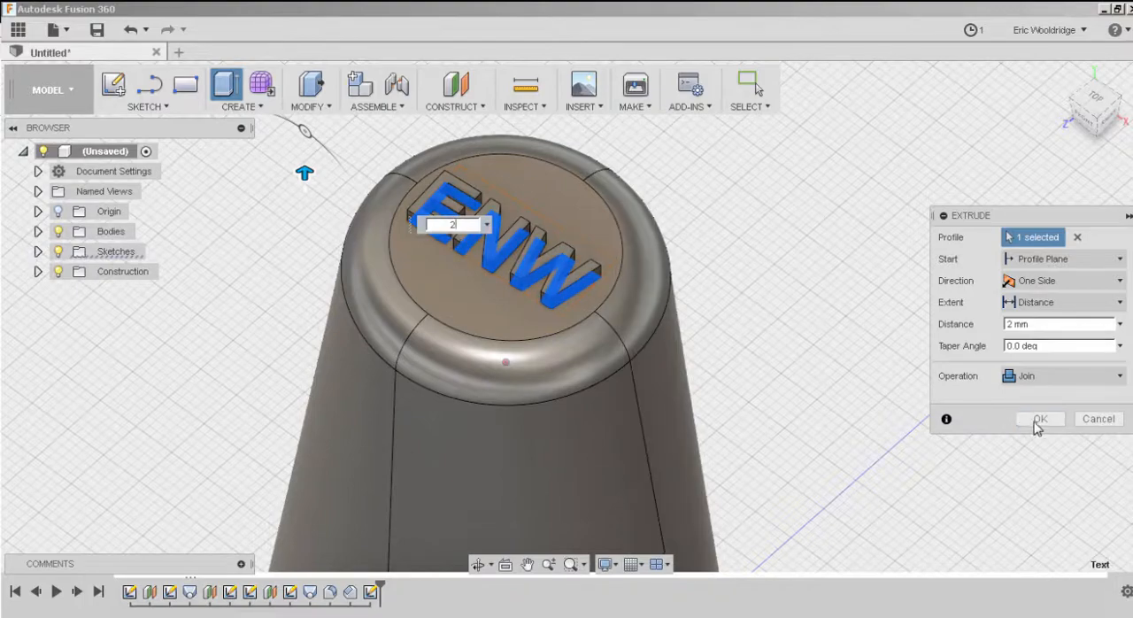
left_click(1039, 418)
Examine the whole model from the raised lettering at the top down to the rectangular base.
scroll(774, 372, "down", 5)
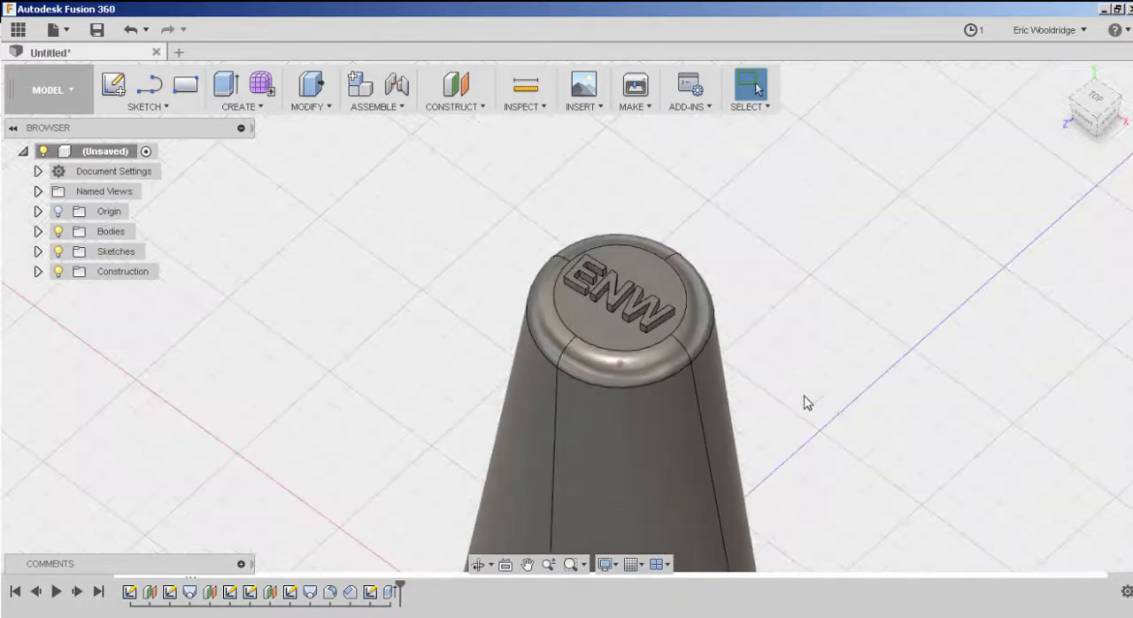
middle_click_drag(852, 441, 770, 318)
scroll(770, 317, "down", 2)
middle_click_drag(826, 389, 699, 286)
scroll(750, 307, "down", 2)
scroll(698, 285, "down", 1)
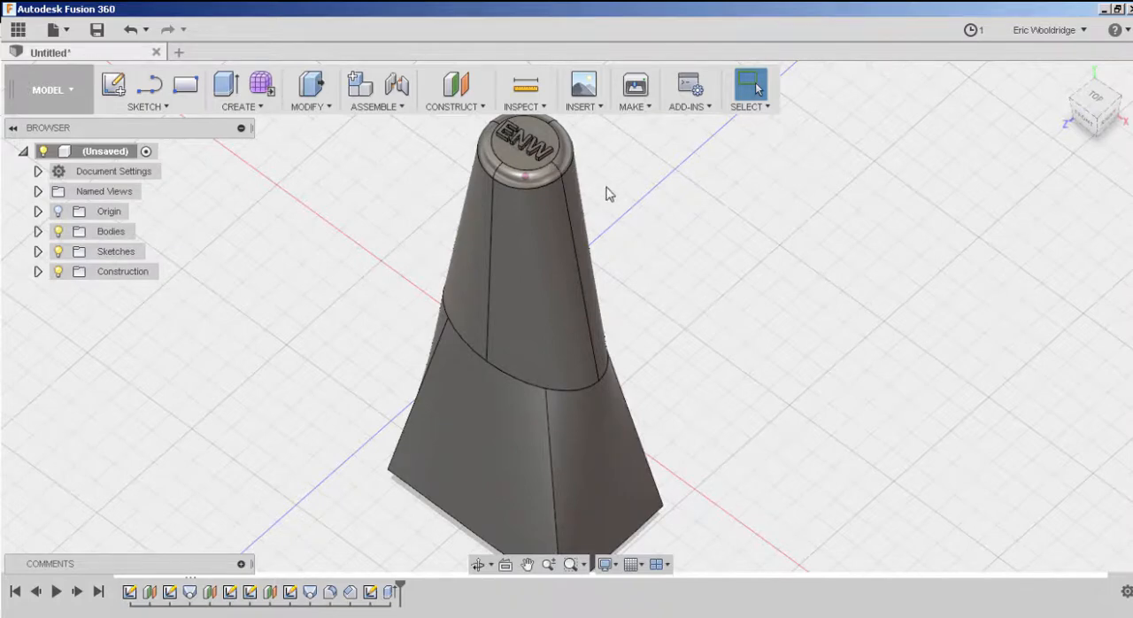
middle_click_drag(631, 193, 629, 207)
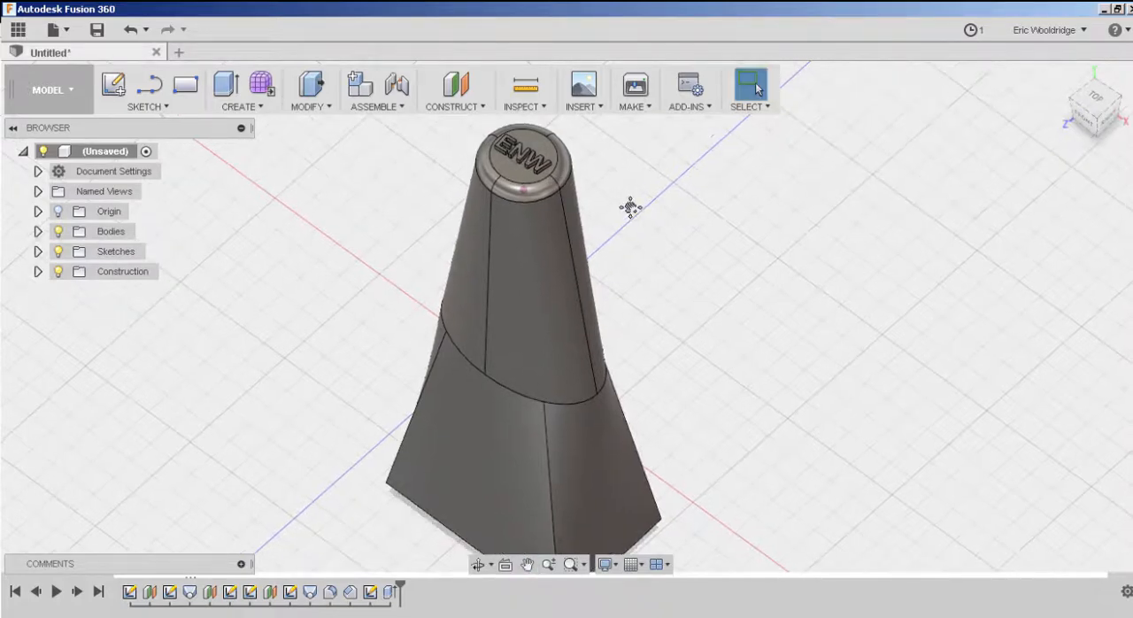